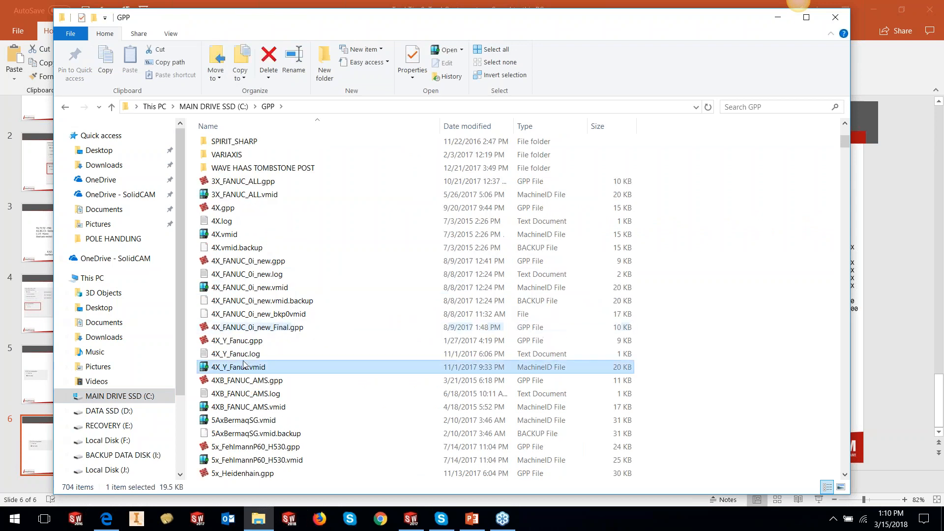
pyautogui.scroll(-4, 268, 203)
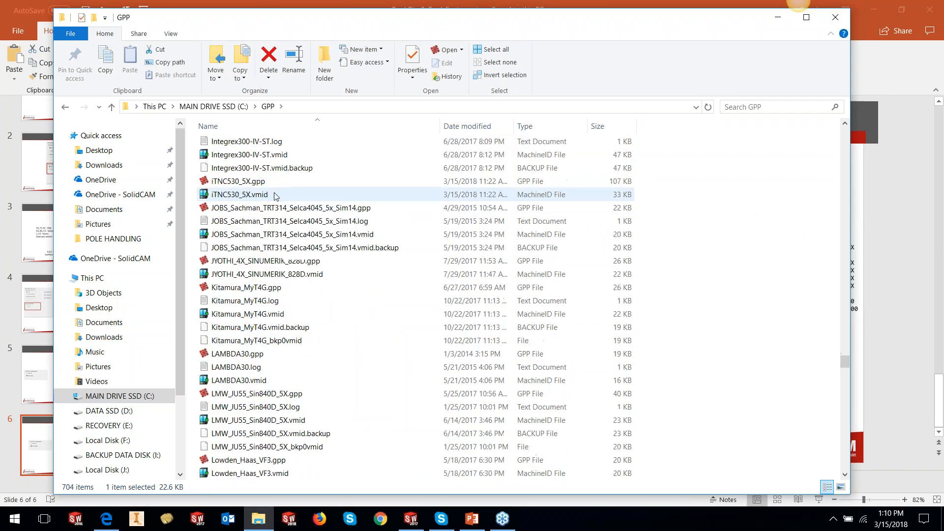
# - Open the iTNC530_5X.gpp post-processor file from the GPP folder in Notepad++
pyautogui.scroll(2, 255, 194)
pyautogui.click(248, 182)
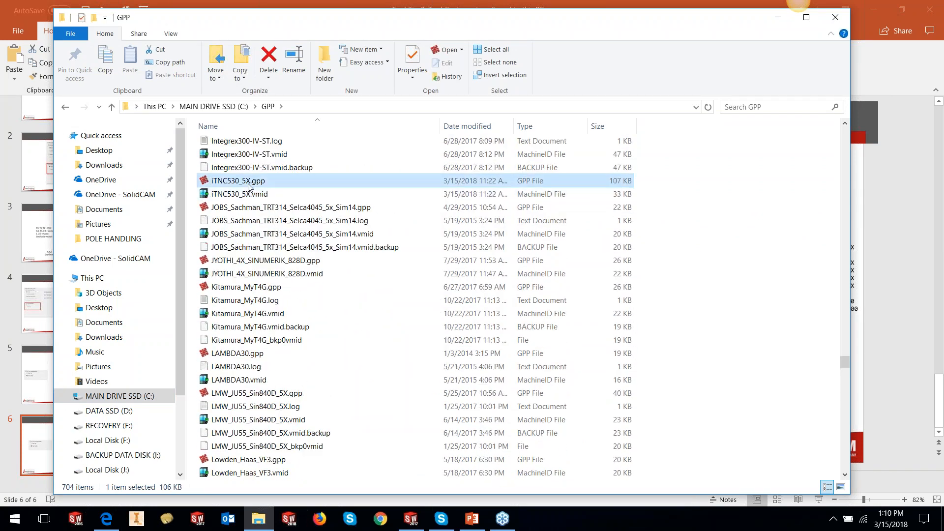
pyautogui.rightClick(249, 182)
pyautogui.click(285, 234)
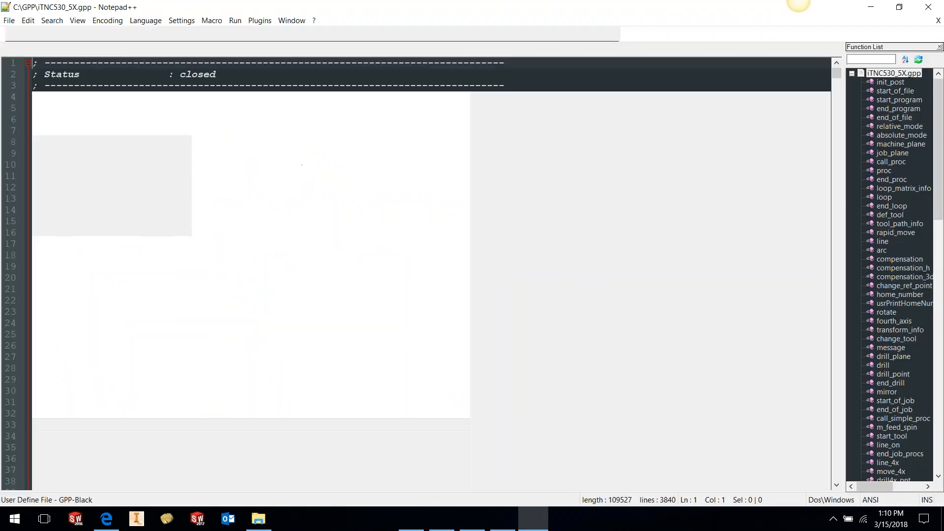
pyautogui.hotkey('ctrl', 'f')
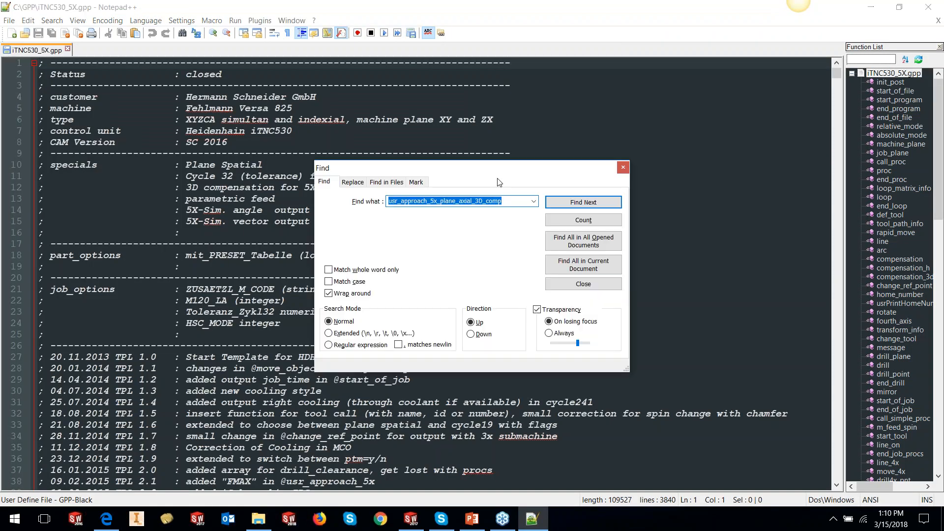
pyautogui.moveTo(492, 174); pyautogui.dragTo(622, 140)
pyautogui.click(664, 168)
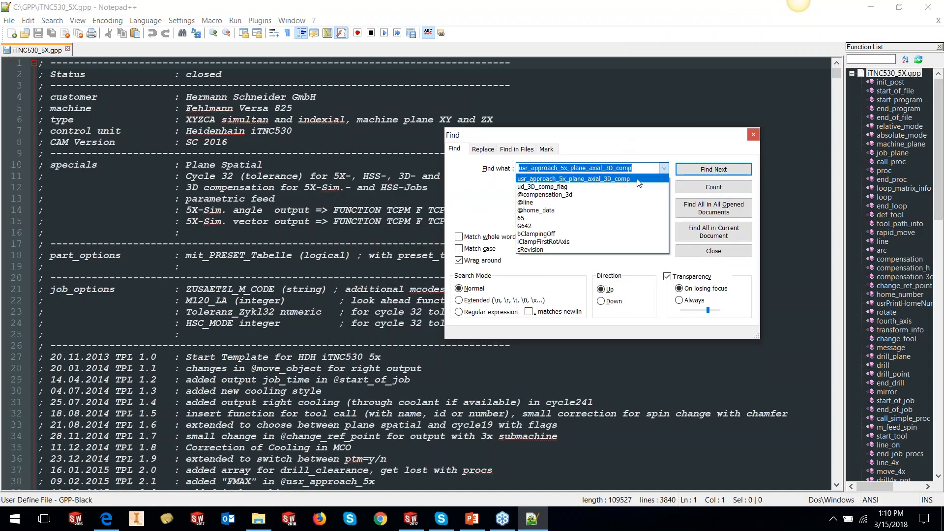
pyautogui.click(545, 195)
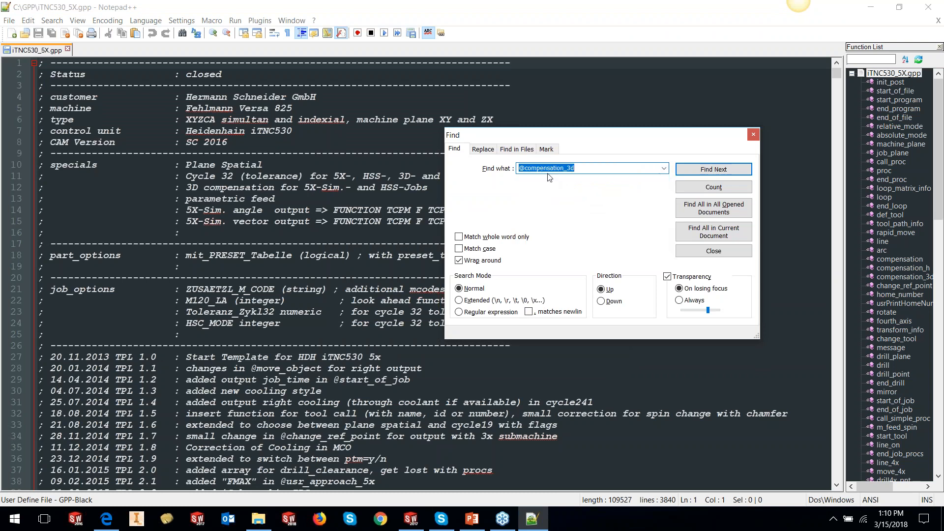
pyautogui.click(713, 170)
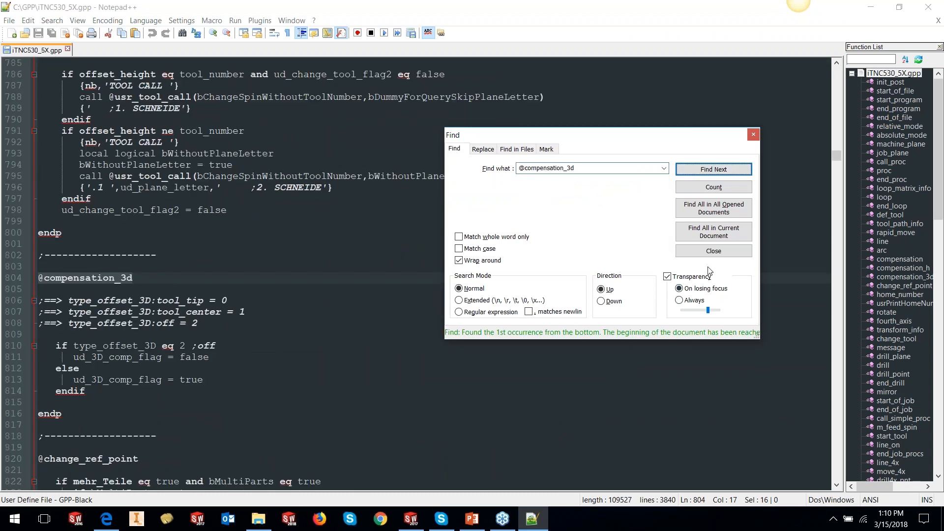
pyautogui.moveTo(641, 134); pyautogui.dragTo(694, 98)
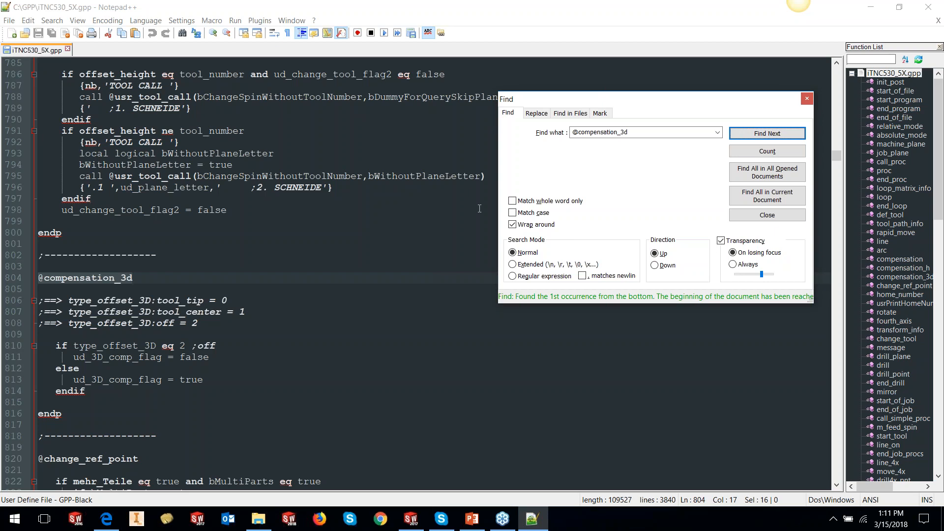
pyautogui.click(767, 214)
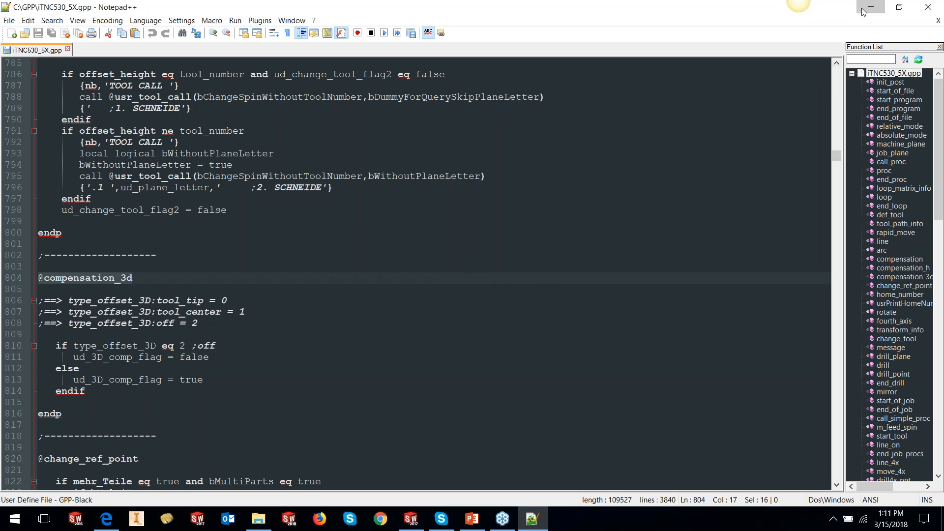
# - Minimize the editor and file explorer windows to return to SolidWorks
pyautogui.click(863, 10)
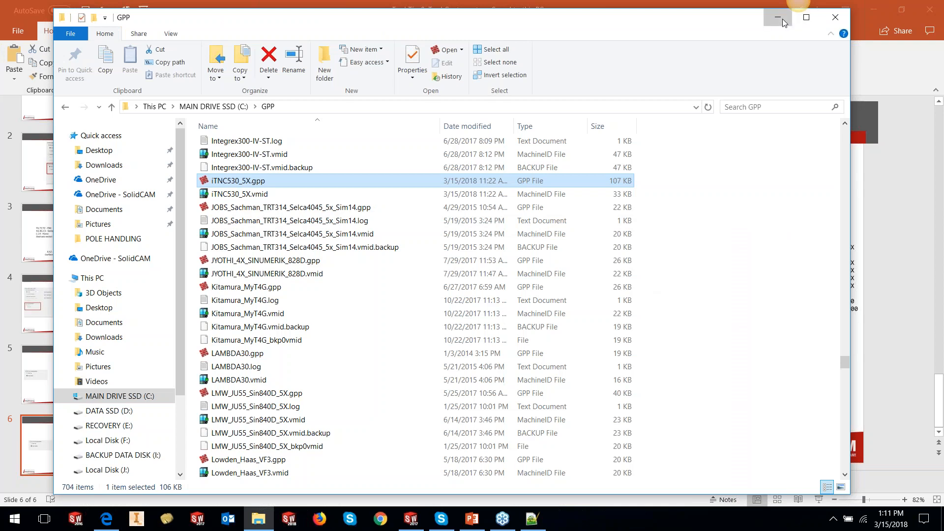
pyautogui.click(778, 18)
pyautogui.click(877, 8)
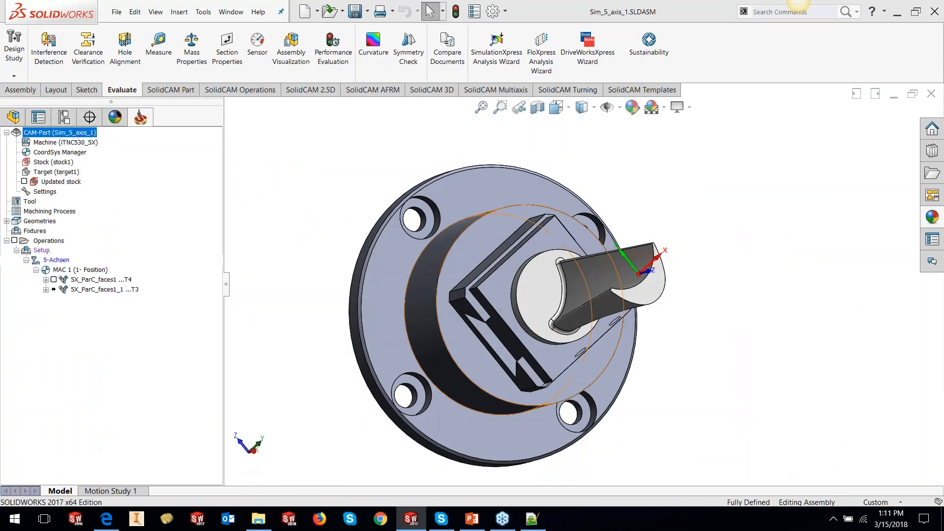
# - Edit the 5X_ParC_faces1 operation, turn off 3D Tool Compensation in its tool path parameters, save, recalculate and exit
pyautogui.scroll(-5, 671, 286)
pyautogui.rightClick(115, 280)
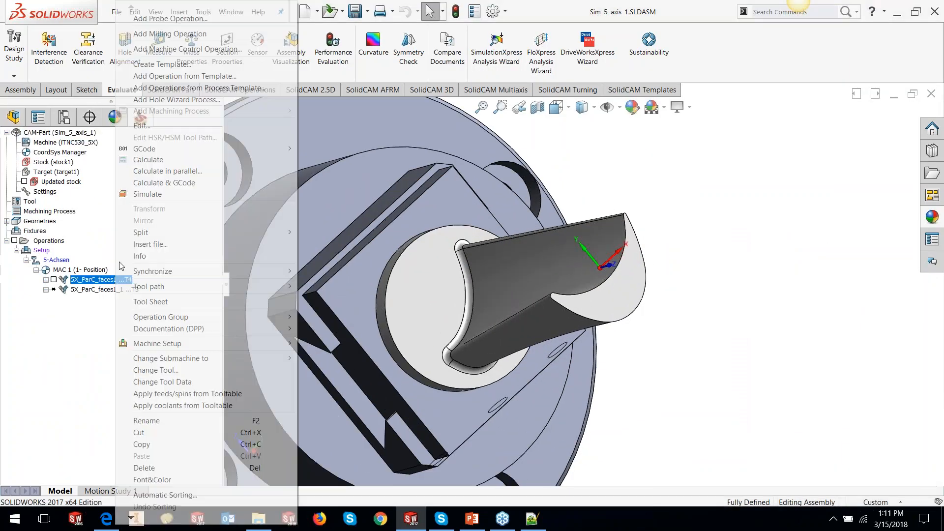
pyautogui.click(143, 125)
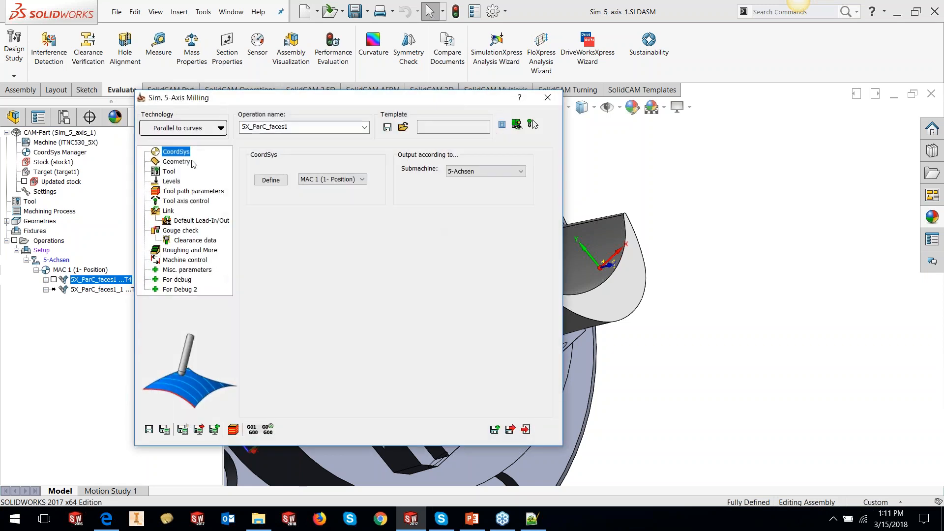
pyautogui.click(170, 172)
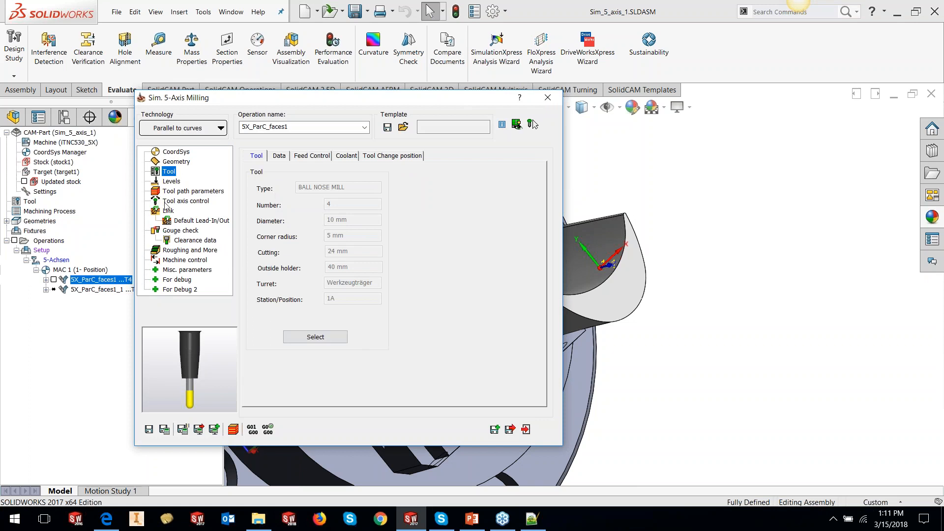
pyautogui.click(192, 192)
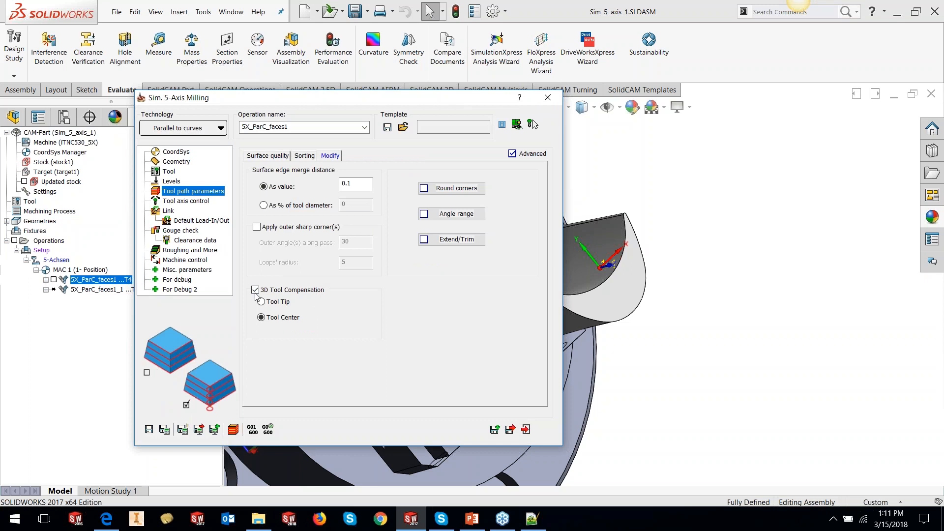
pyautogui.click(255, 291)
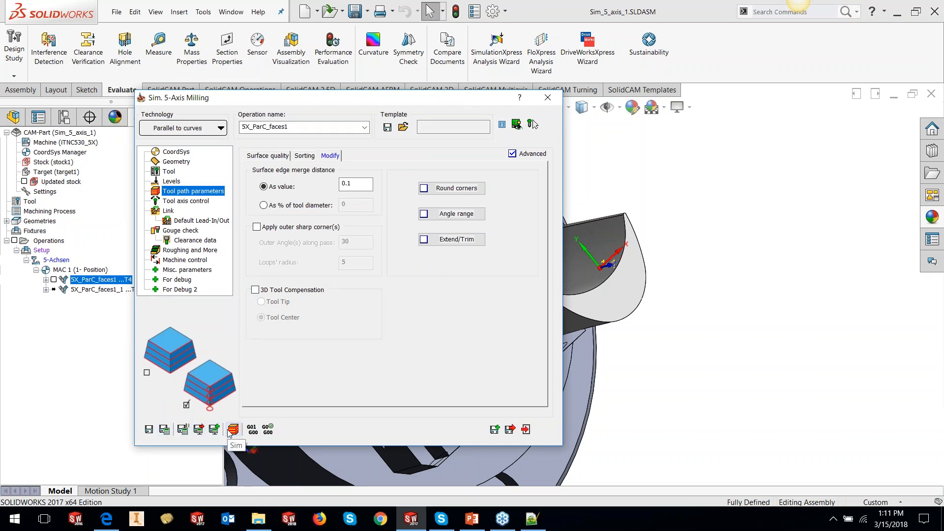
pyautogui.click(164, 430)
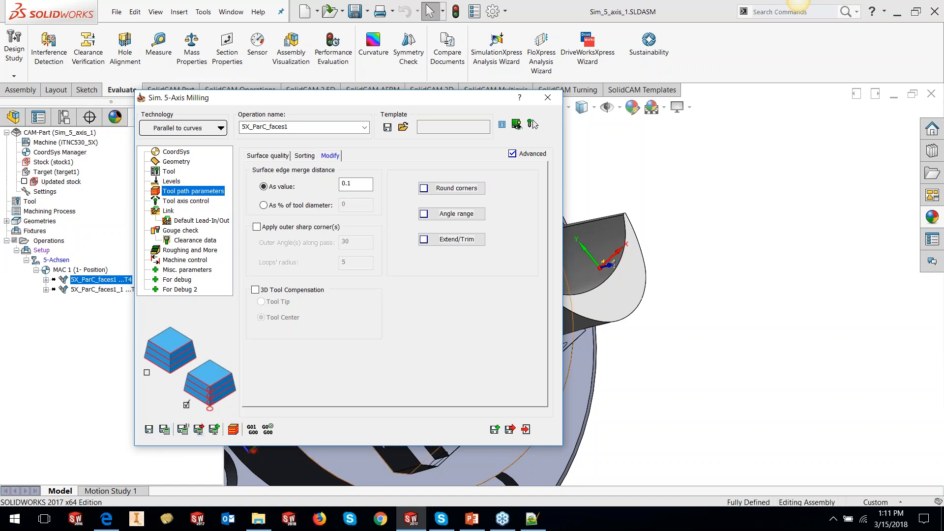
pyautogui.click(526, 429)
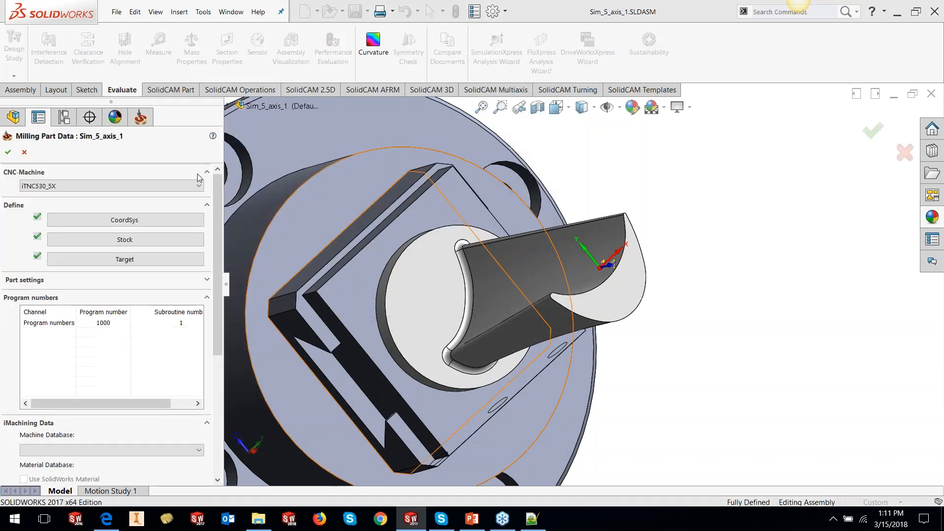
# - Change the CAM-Part's CNC machine to Siemens_5X and confirm the part data
pyautogui.click(199, 186)
pyautogui.moveTo(200, 364); pyautogui.dragTo(199, 384)
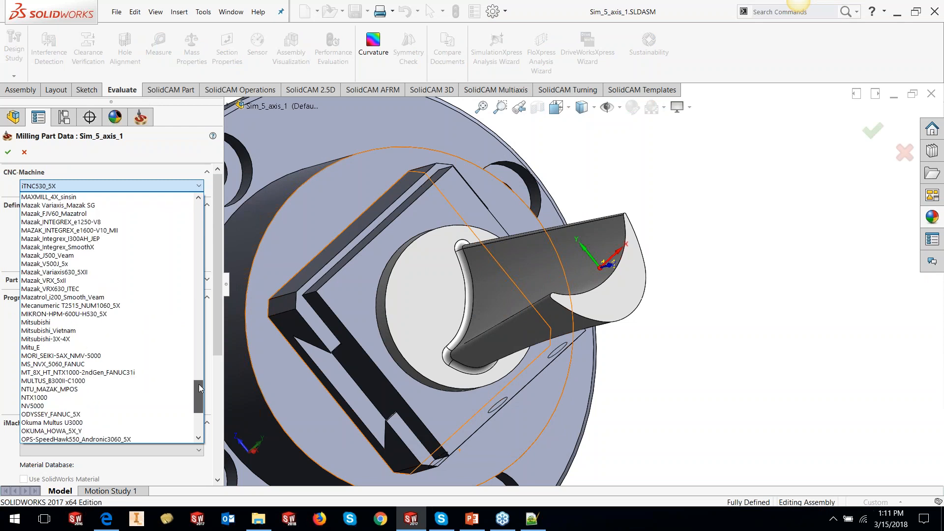
pyautogui.click(69, 396)
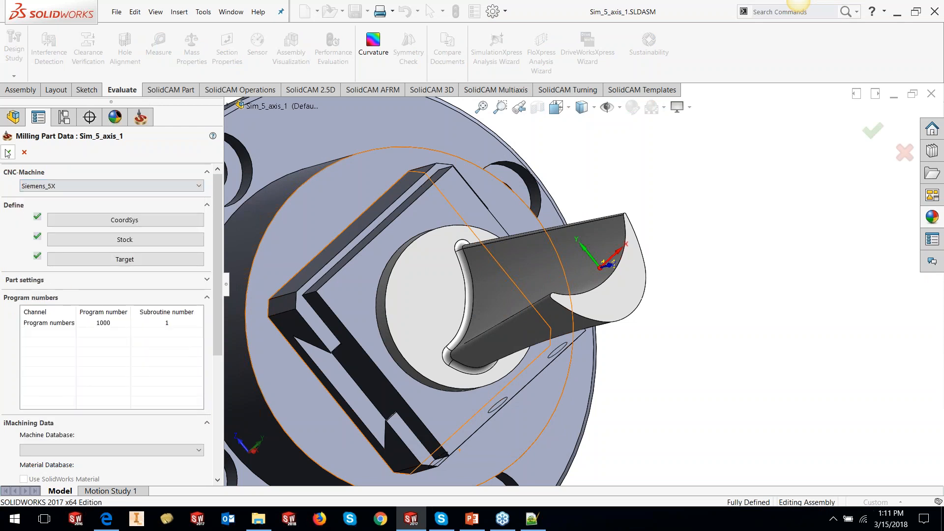
pyautogui.click(395, 282)
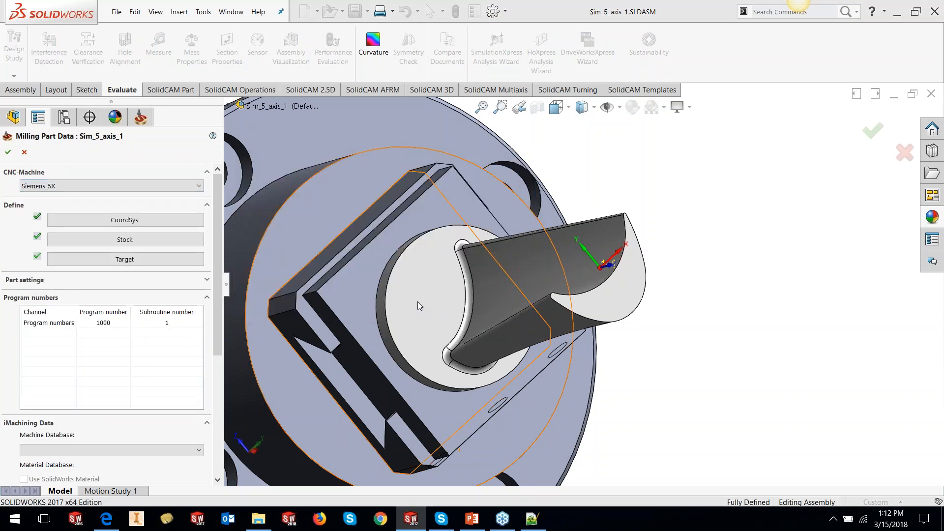
pyautogui.click(484, 341)
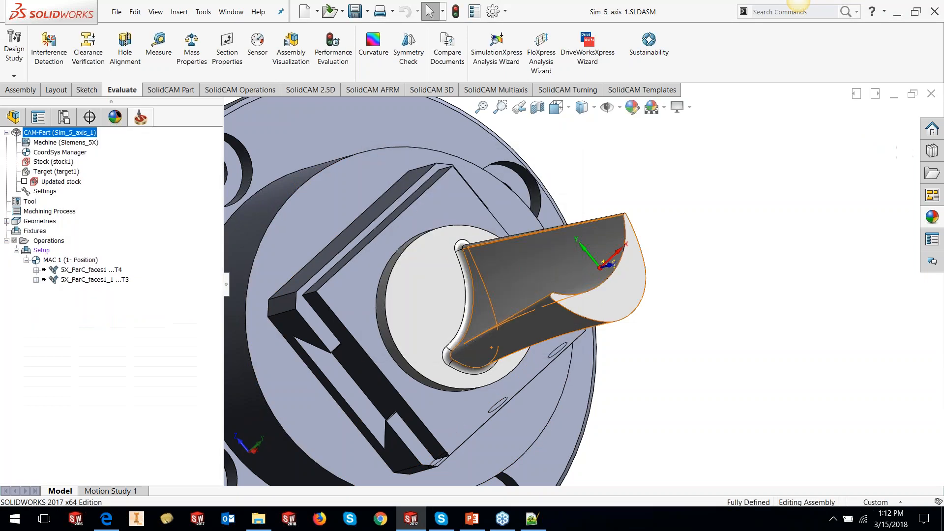
# - Recalculate the 5X_ParC_faces1 operation and generate its GCode with trace level 0
pyautogui.rightClick(71, 270)
pyautogui.click(120, 172)
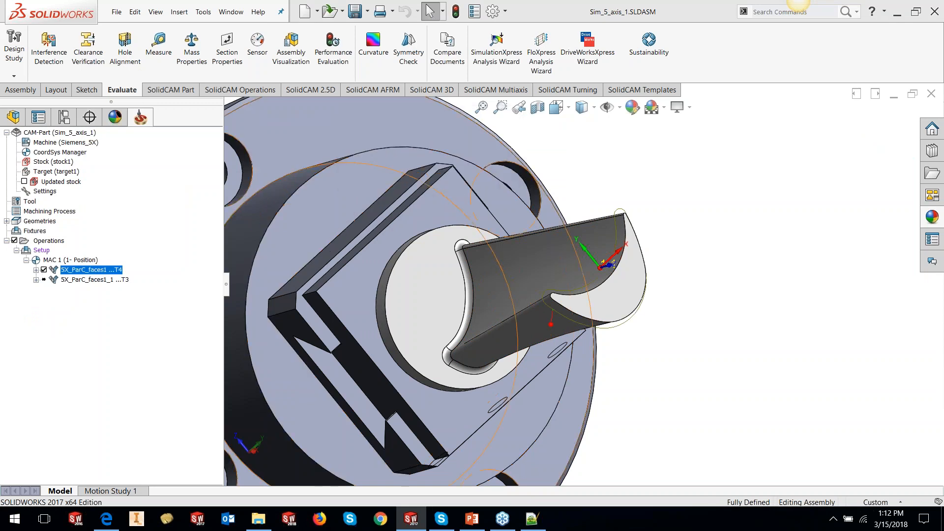
pyautogui.rightClick(100, 271)
pyautogui.moveTo(265, 148)
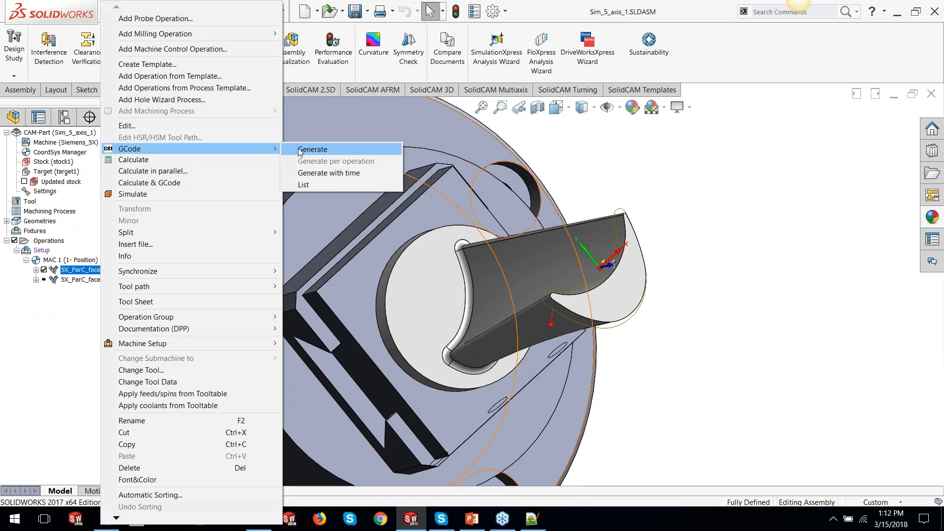
pyautogui.click(299, 150)
pyautogui.click(443, 273)
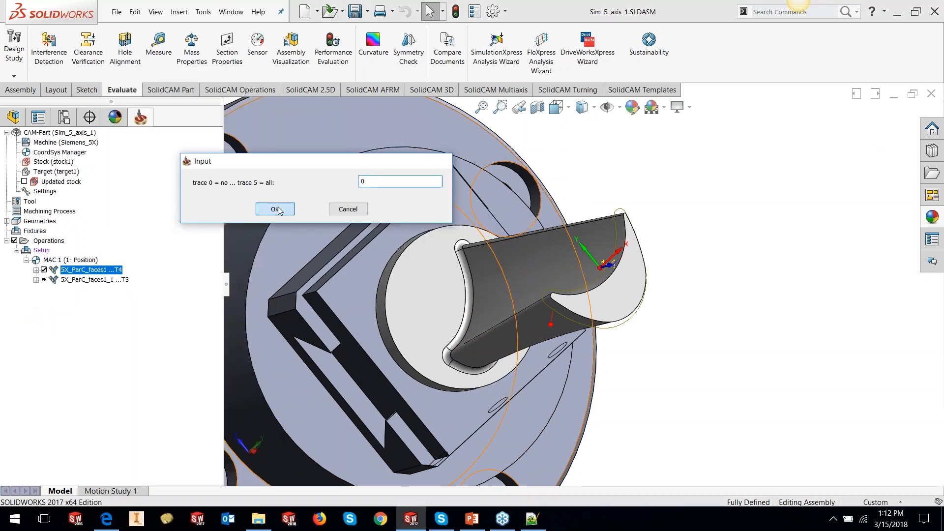
pyautogui.click(274, 209)
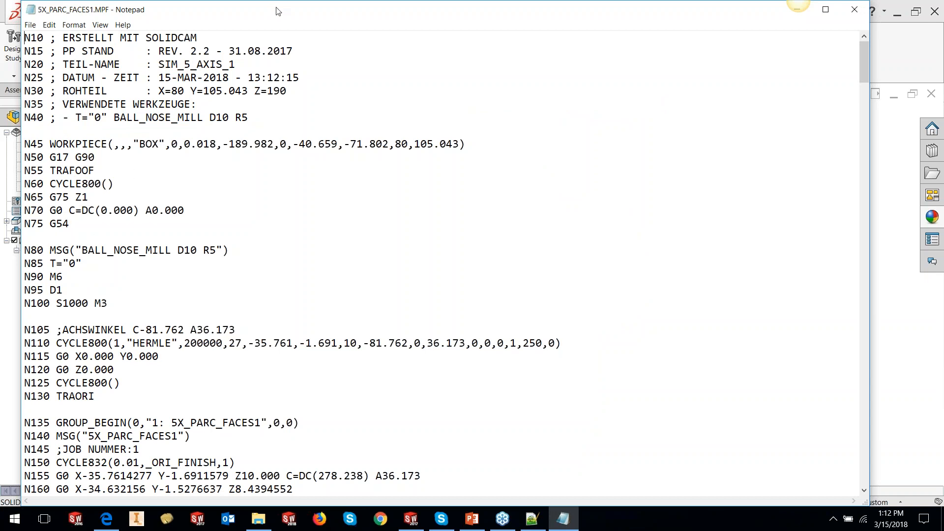
# - Scroll through the generated Siemens G-code program and close it
pyautogui.scroll(-5, 368, 258)
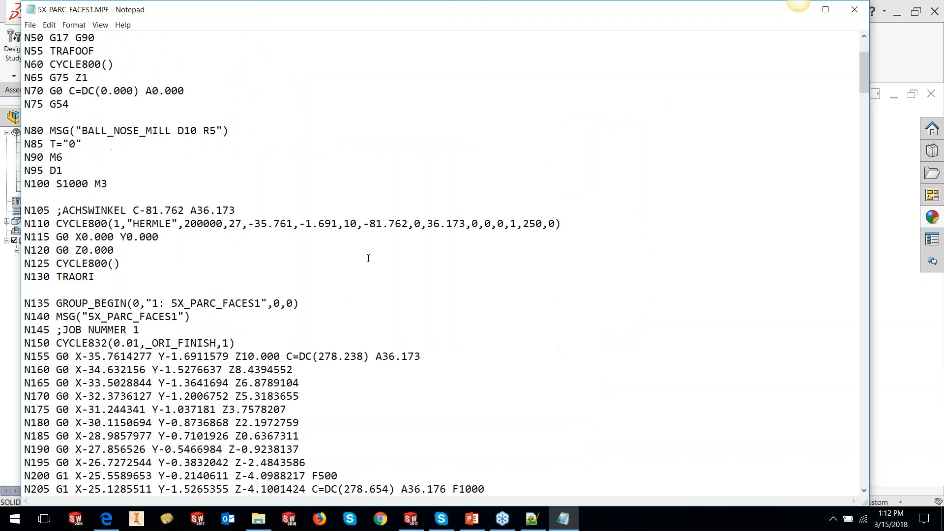
pyautogui.scroll(-2, 369, 258)
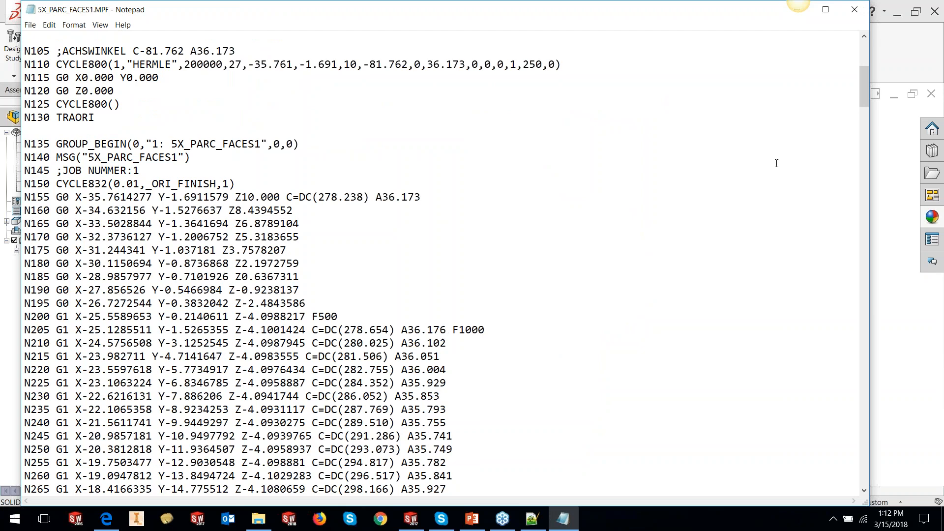
pyautogui.click(853, 11)
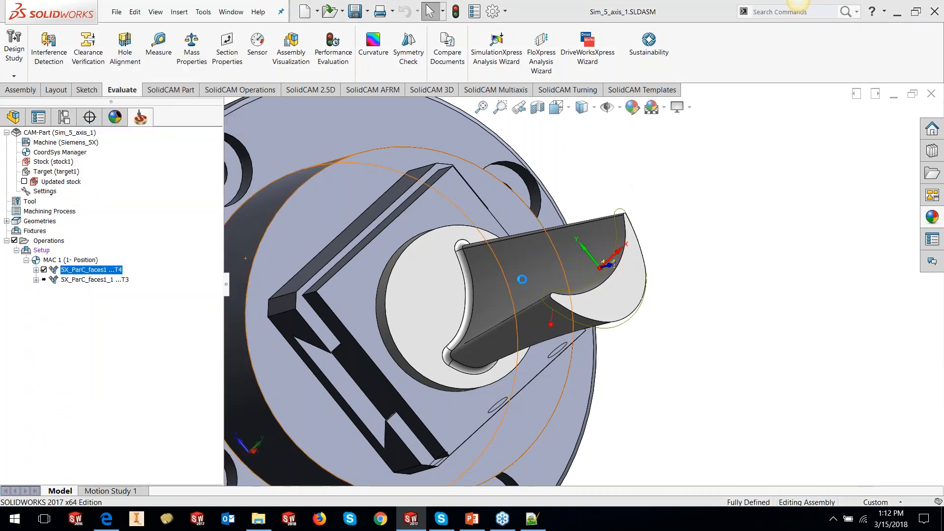
# - Reopen the 5X_ParC_faces1 operation with 3D Tool Compensation at Tool Center, save and recalculate, and regenerate GCode with trace level 0
pyautogui.click(327, 155)
pyautogui.click(297, 289)
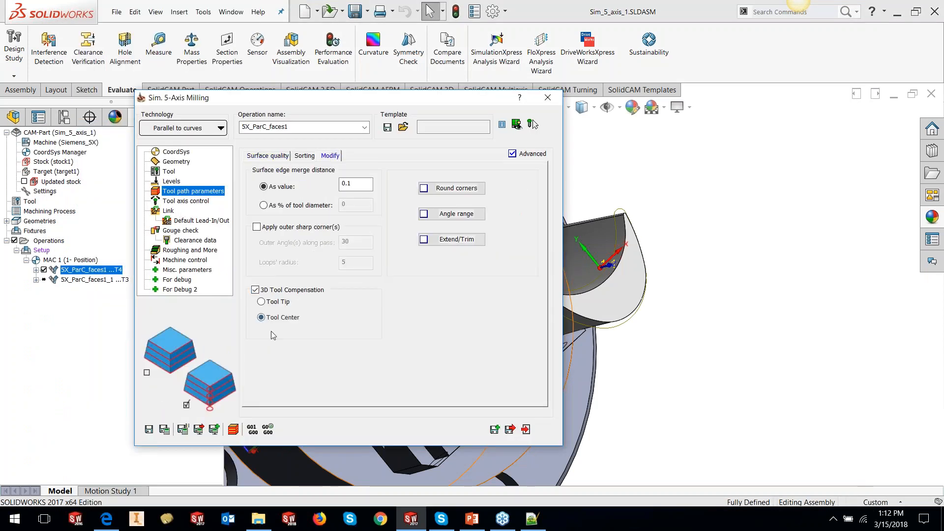
pyautogui.click(166, 431)
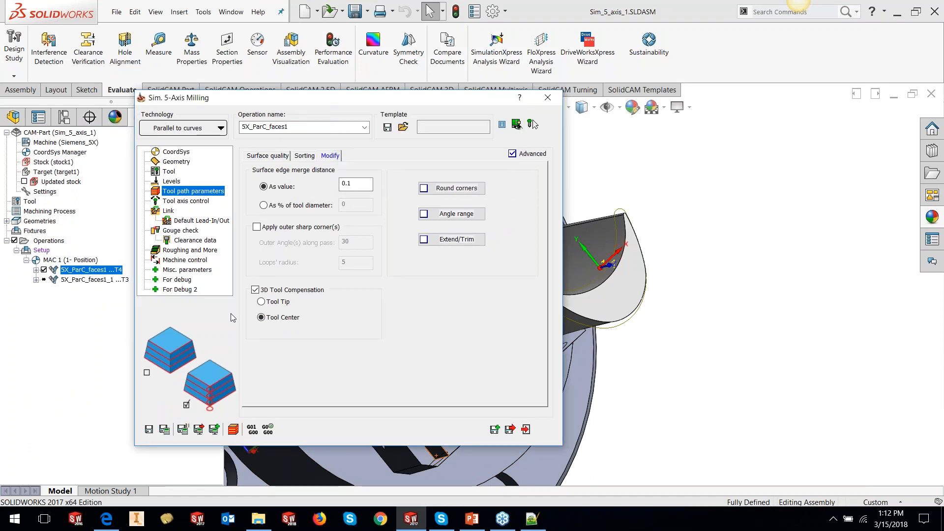
pyautogui.click(252, 430)
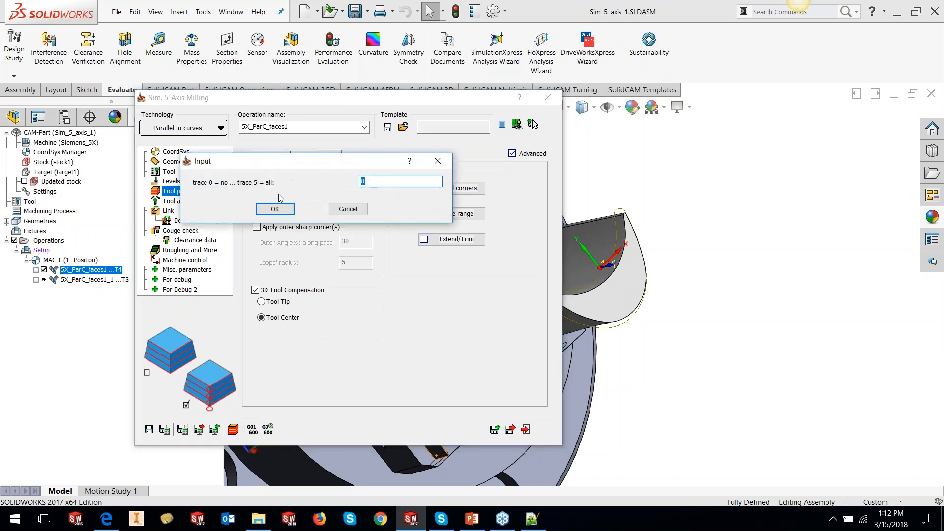
pyautogui.click(275, 205)
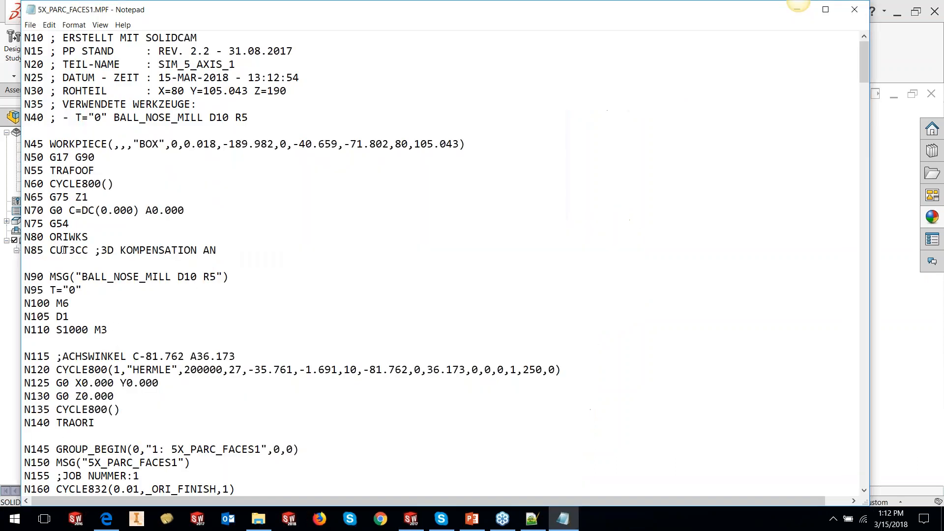
# - Inspect the CUT3CC line and the tool vector coordinates in the regenerated G-code
pyautogui.moveTo(50, 250); pyautogui.dragTo(89, 252)
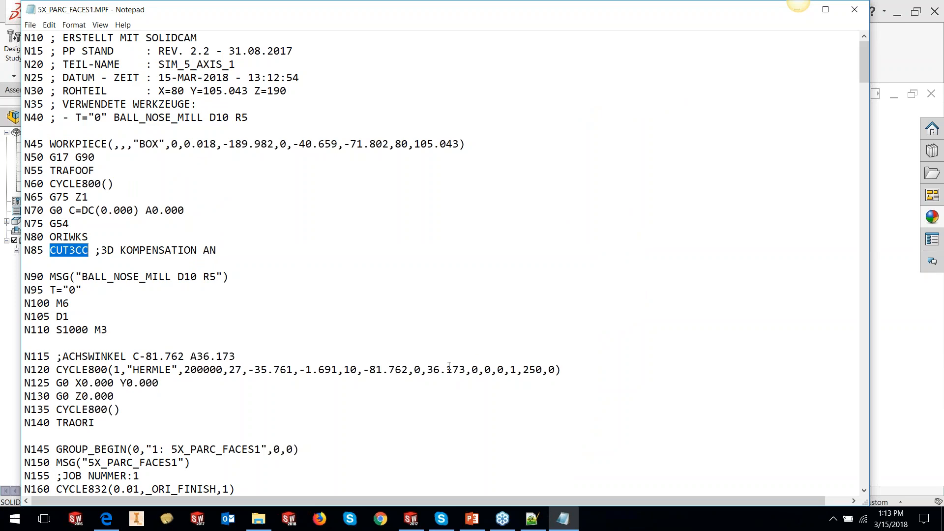
pyautogui.scroll(-2, 449, 366)
pyautogui.scroll(-3, 449, 366)
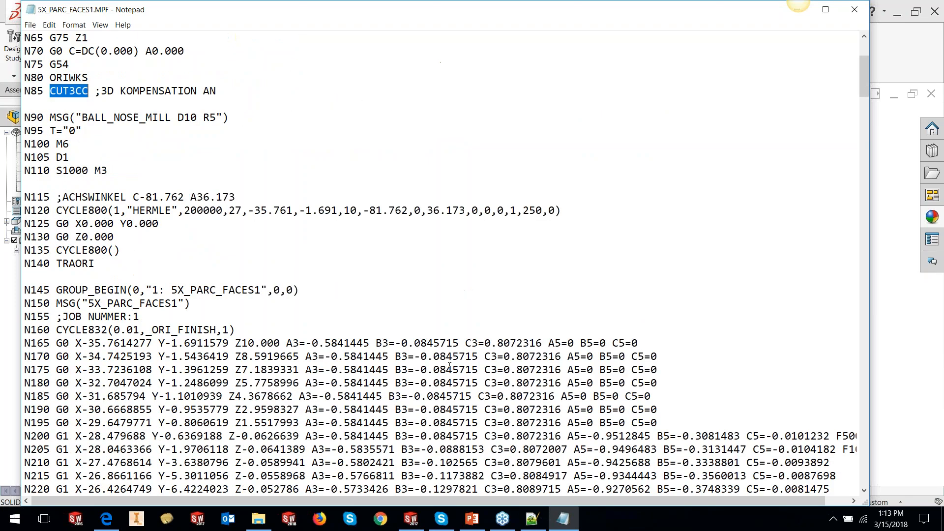
# - Highlight the first G1 feed line N200 in the G-code and close the file
pyautogui.moveTo(75, 398); pyautogui.dragTo(836, 397)
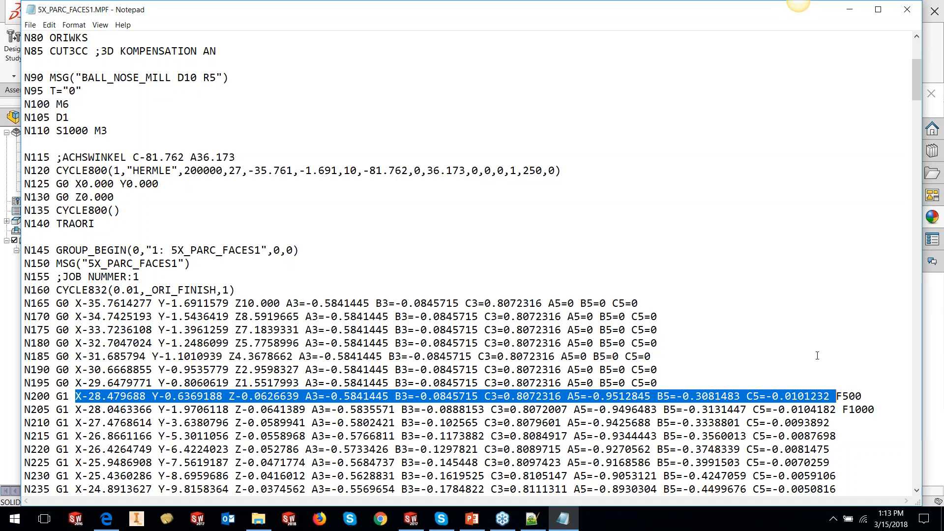
pyautogui.click(908, 13)
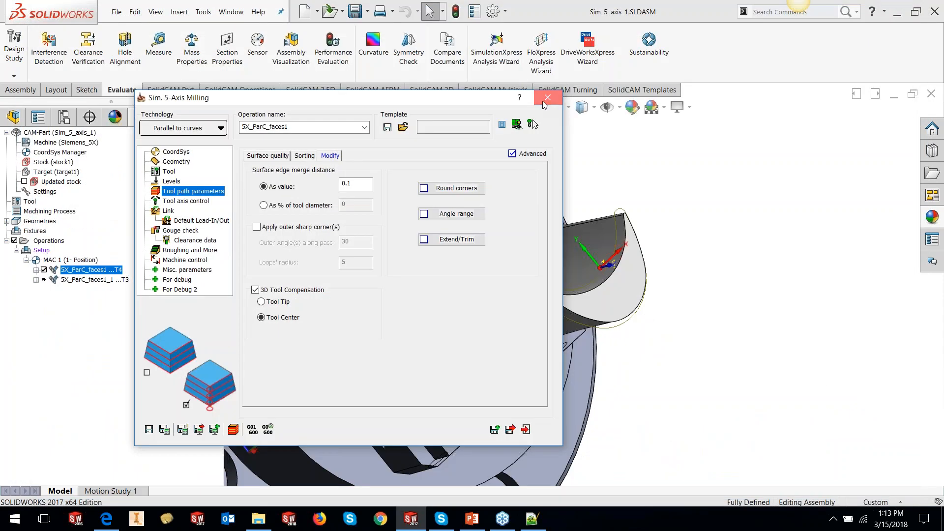
# - Close the operation dialog, reopen the 5X_ParC_faces1 operation and review the tool's cutting feed data before exiting
pyautogui.click(544, 103)
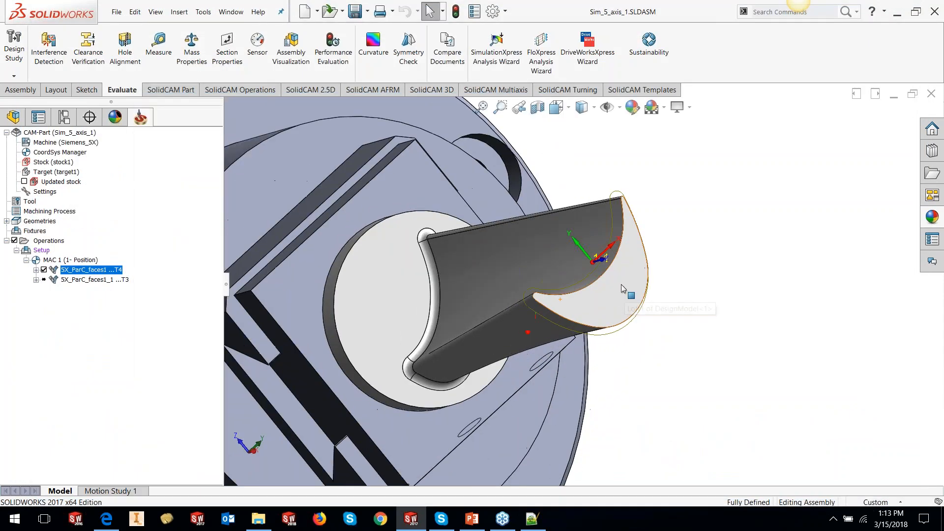
pyautogui.scroll(-3, 621, 284)
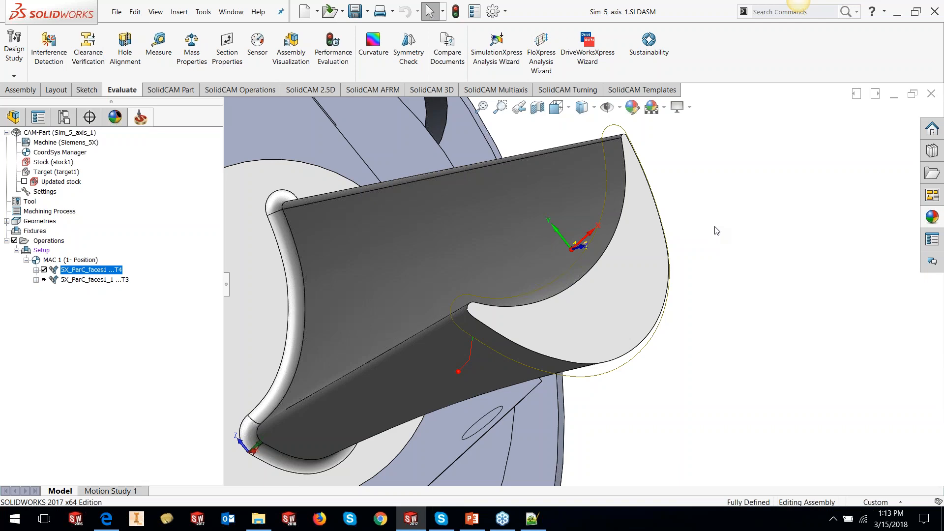
pyautogui.scroll(2, 603, 309)
pyautogui.moveTo(603, 308); pyautogui.dragTo(602, 274, button='middle')
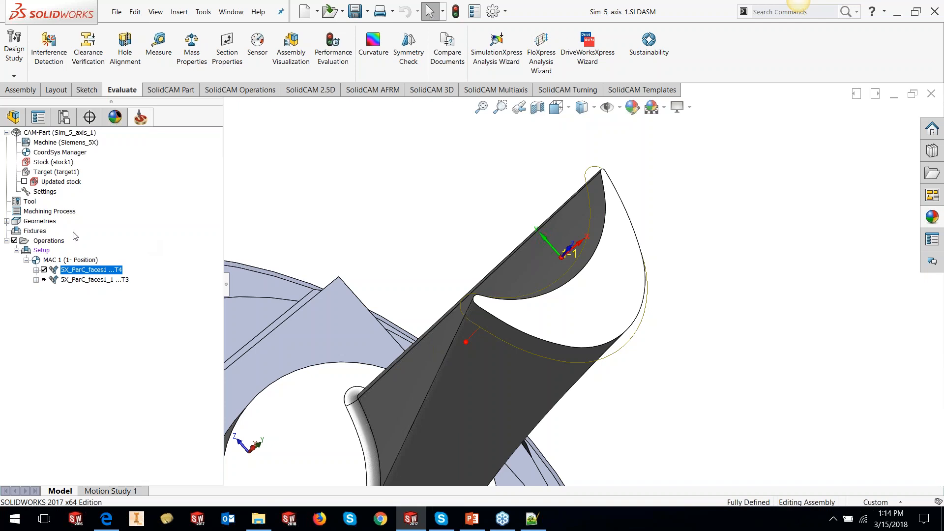
pyautogui.rightClick(83, 274)
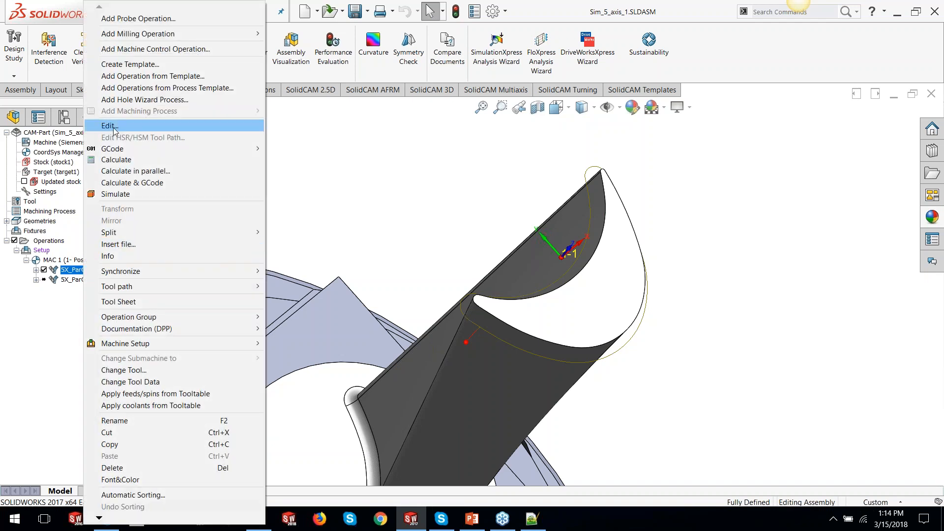
pyautogui.click(114, 127)
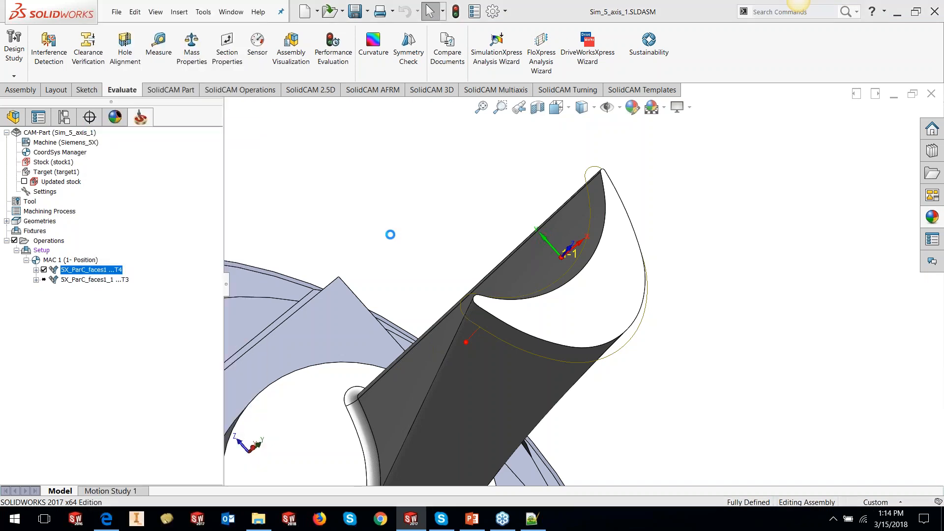
pyautogui.click(169, 171)
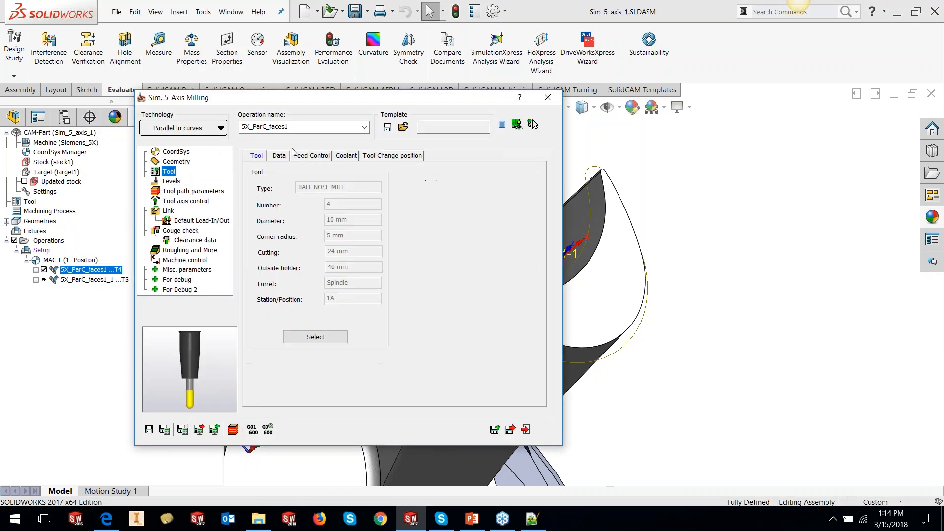
pyautogui.click(279, 155)
pyautogui.doubleClick(350, 199)
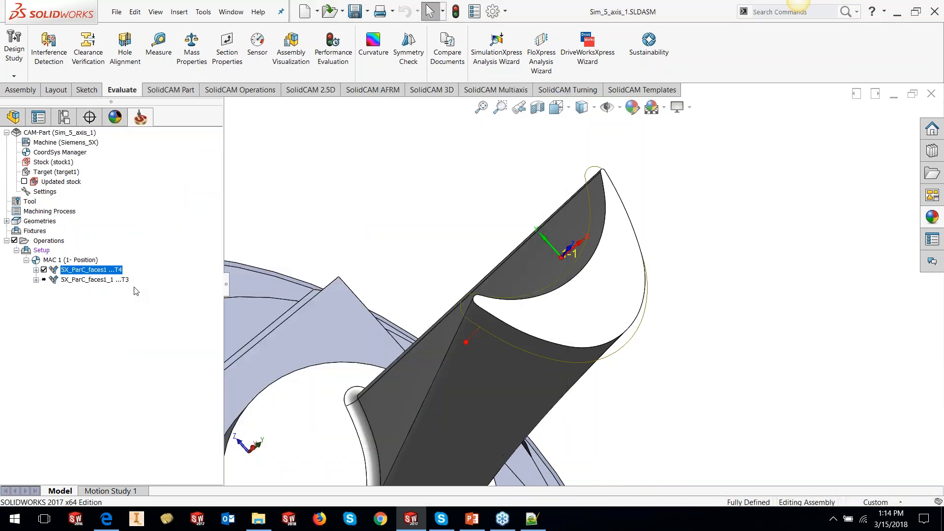
pyautogui.click(525, 430)
# - Simulate the 5X_ParC_faces1 toolpath in Host CAD mode and close the simulation
pyautogui.rightClick(112, 274)
pyautogui.click(137, 195)
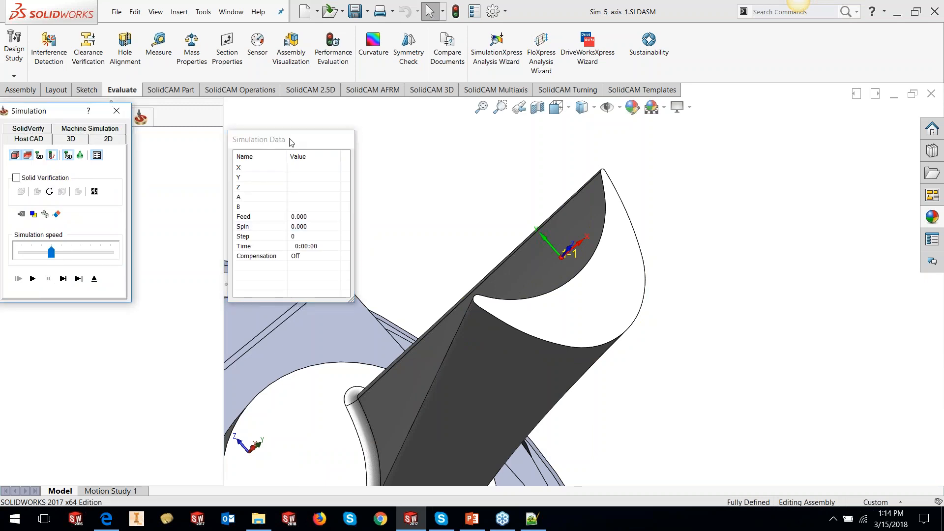
pyautogui.moveTo(291, 143); pyautogui.dragTo(318, 124)
pyautogui.click(33, 279)
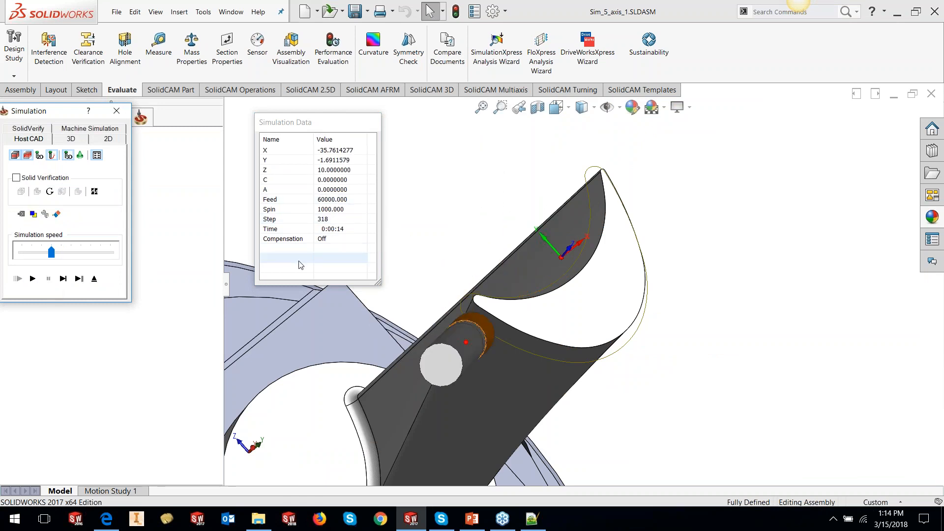
pyautogui.click(116, 111)
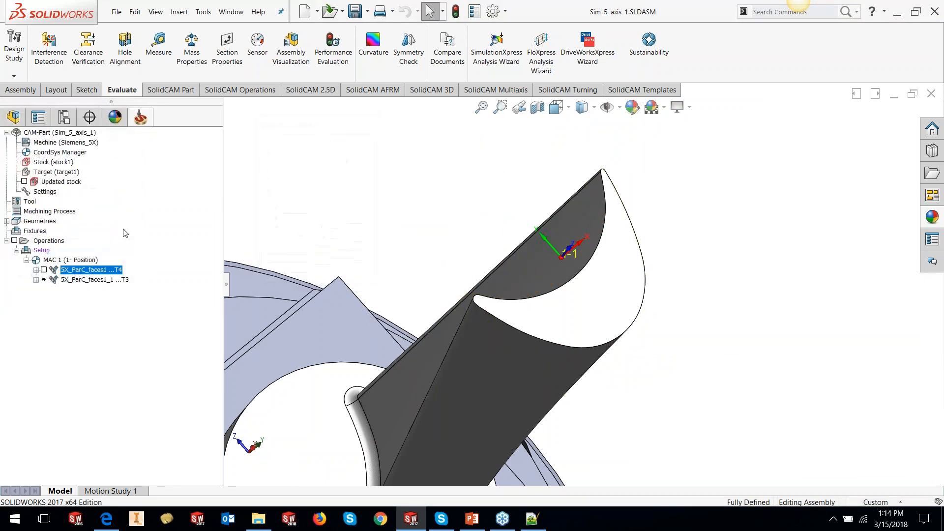
# - Enable feed zone control on 5X_ParC_faces1 with a new feed zone picked from a part face, then save and recalculate
pyautogui.rightClick(111, 272)
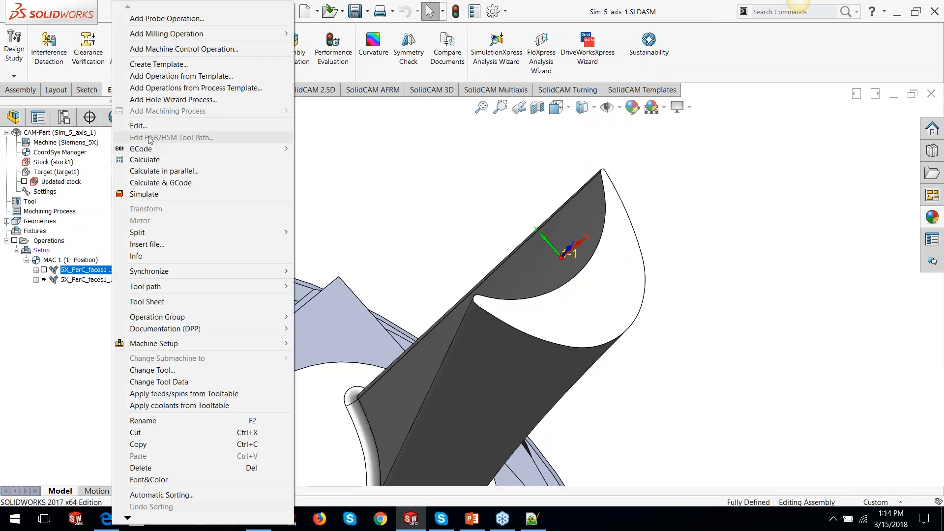
pyautogui.click(148, 126)
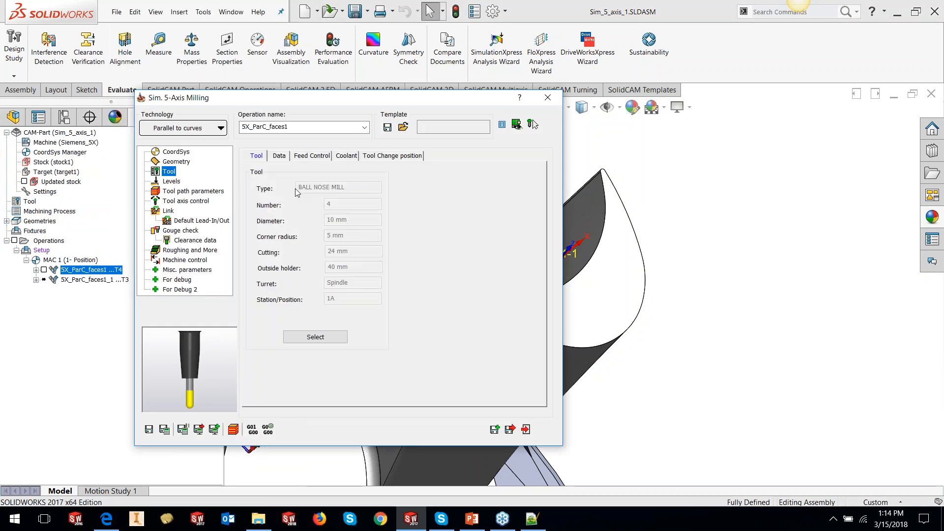
pyautogui.click(304, 156)
pyautogui.click(300, 190)
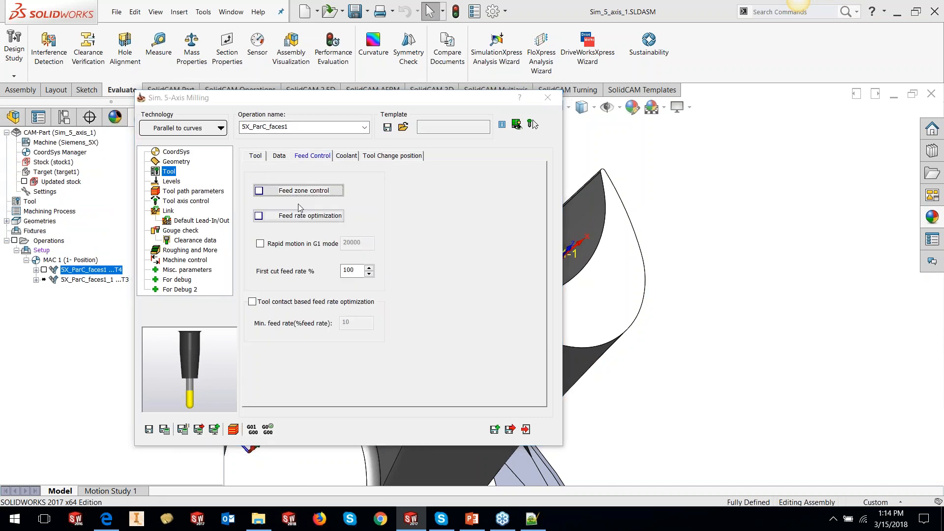
pyautogui.click(288, 190)
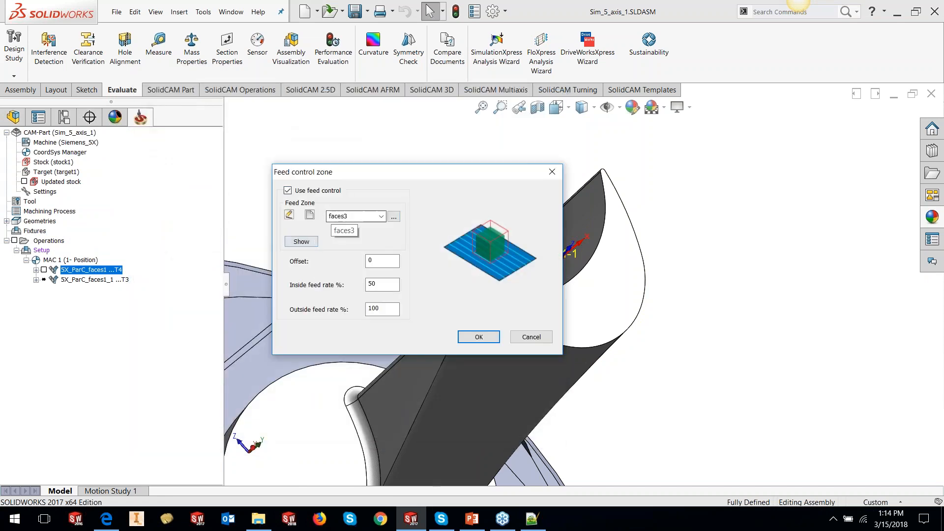
pyautogui.click(309, 214)
pyautogui.moveTo(662, 167); pyautogui.dragTo(621, 217, button='middle')
pyautogui.scroll(-5, 595, 202)
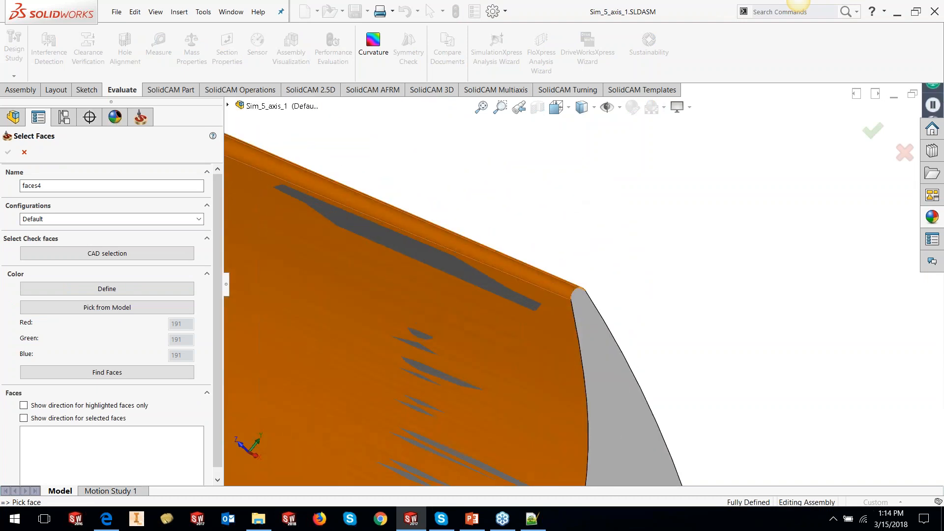
pyautogui.click(553, 400)
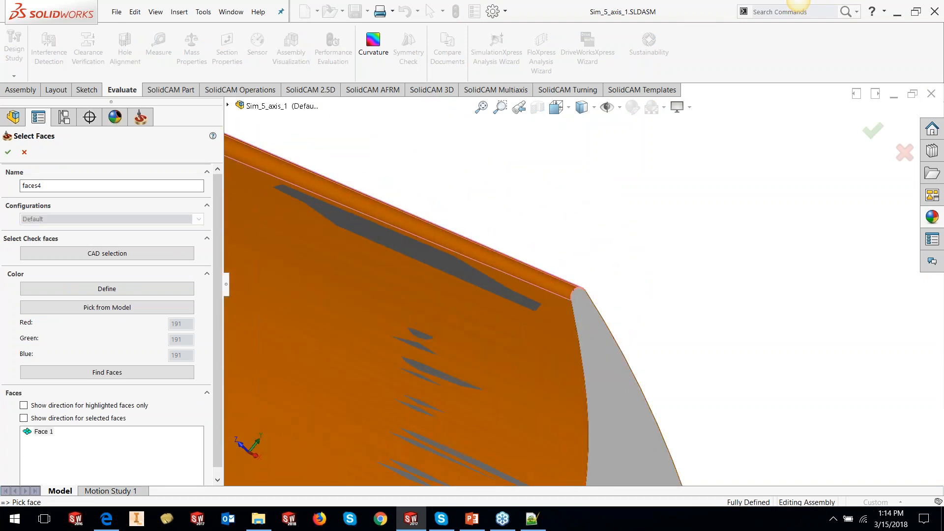
pyautogui.scroll(3, 597, 265)
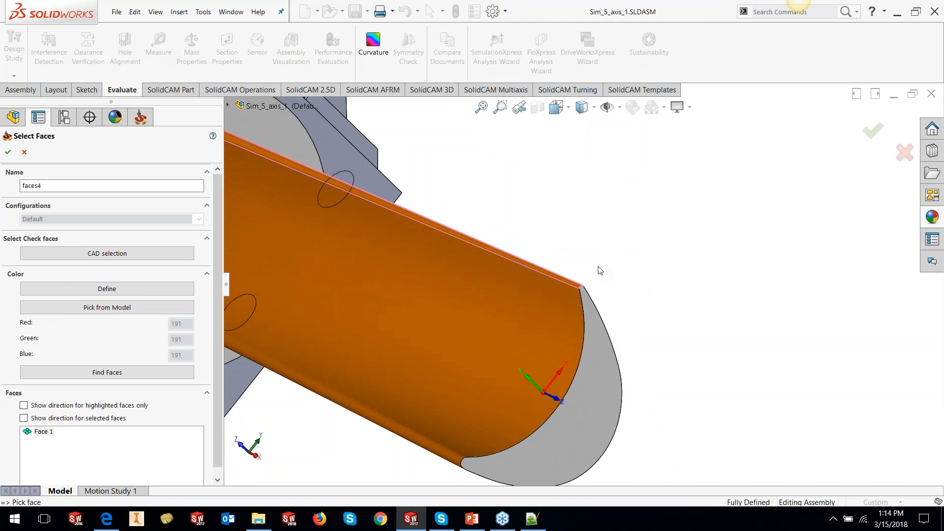
pyautogui.click(8, 152)
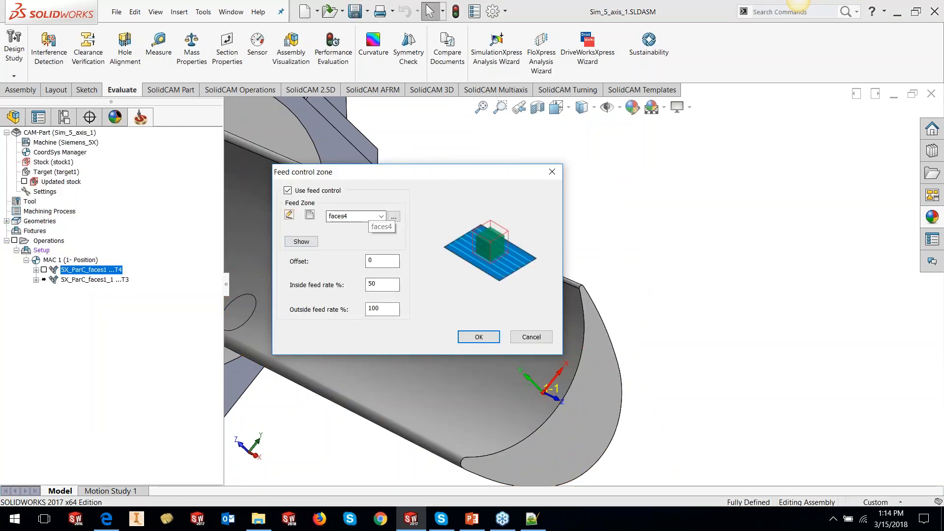
pyautogui.click(479, 337)
pyautogui.click(164, 430)
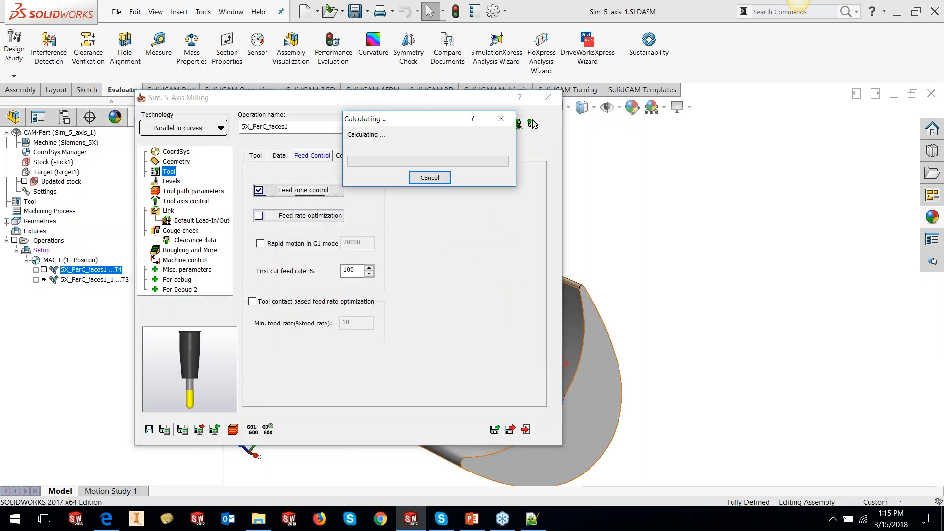
# - Step through the recalculated toolpath simulation, checking the feed values, then close the simulation and operation dialog
pyautogui.click(233, 429)
pyautogui.click(68, 283)
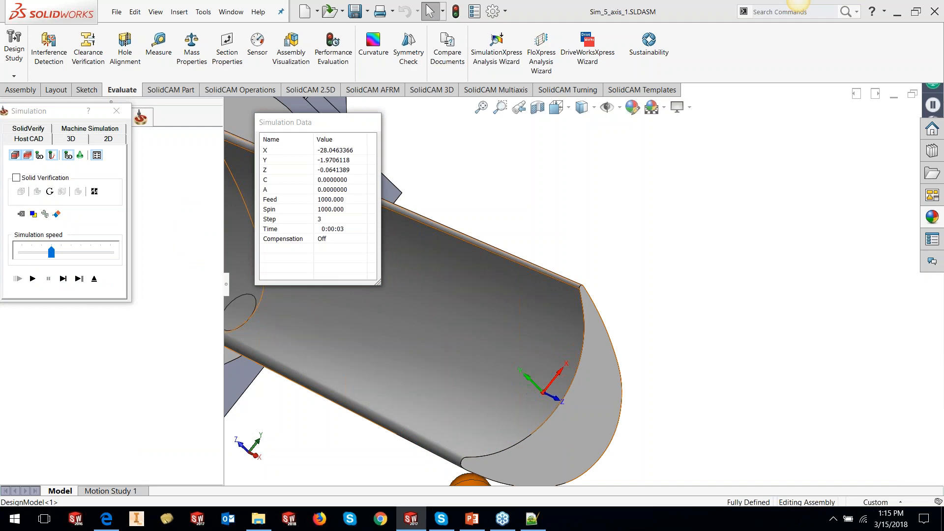
pyautogui.moveTo(519, 357); pyautogui.dragTo(492, 334, button='middle')
pyautogui.scroll(2, 605, 325)
pyautogui.scroll(-5, 605, 322)
pyautogui.scroll(-3, 548, 236)
pyautogui.moveTo(545, 206); pyautogui.dragTo(529, 216, button='middle')
pyautogui.click(65, 283)
pyautogui.click(66, 282)
pyautogui.click(66, 282)
pyautogui.click(65, 283)
pyautogui.click(65, 282)
pyautogui.press('space')
pyautogui.press('space')
pyautogui.press('space')
pyautogui.press('space')
pyautogui.press('space')
pyautogui.press('space')
pyautogui.press('space')
pyautogui.press('space')
pyautogui.press('space')
pyautogui.press('space')
pyautogui.press('space')
pyautogui.press('space')
pyautogui.press('space')
pyautogui.press('space')
pyautogui.press('space')
pyautogui.press('space')
pyautogui.press('space')
pyautogui.press('space')
pyautogui.press('space')
pyautogui.press('space')
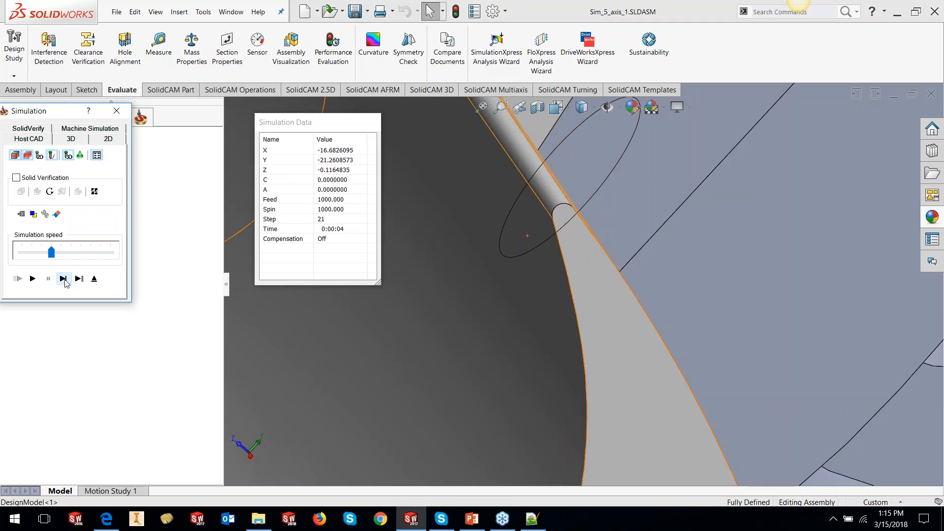
pyautogui.press('space')
pyautogui.press('space')
pyautogui.press('space')
pyautogui.press('space')
pyautogui.press('space')
pyautogui.press('space')
pyautogui.press('space')
pyautogui.press('space')
pyautogui.press('space')
pyautogui.press('space')
pyautogui.press('space')
pyautogui.press('space')
pyautogui.press('space')
pyautogui.press('space')
pyautogui.press('space')
pyautogui.press('space')
pyautogui.press('space')
pyautogui.press('space')
pyautogui.press('space')
pyautogui.press('space')
pyautogui.press('space')
pyautogui.press('space')
pyautogui.press('space')
pyautogui.press('space')
pyautogui.press('space')
pyautogui.press('space')
pyautogui.press('space')
pyautogui.press('space')
pyautogui.press('space')
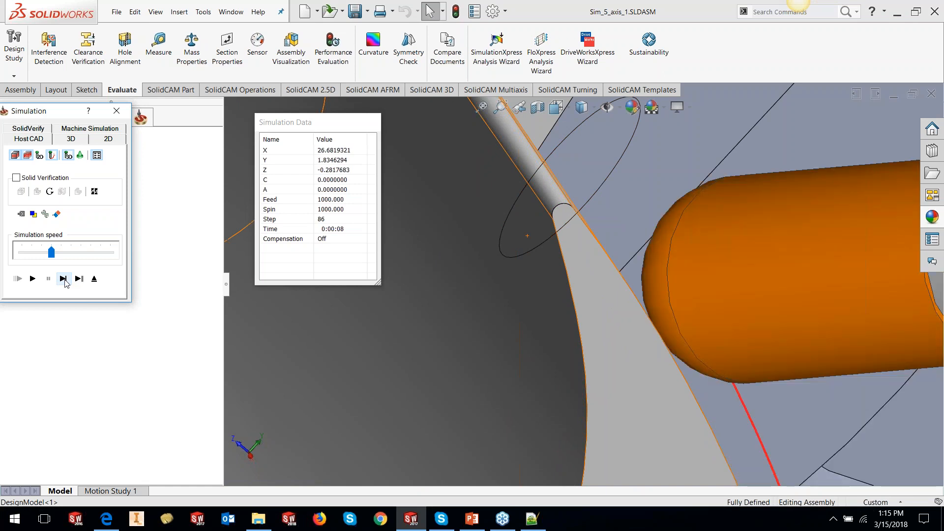
pyautogui.click(65, 280)
pyautogui.click(65, 281)
pyautogui.click(65, 280)
pyautogui.click(65, 281)
pyautogui.click(64, 281)
pyautogui.click(65, 281)
pyautogui.click(65, 280)
pyautogui.click(65, 280)
pyautogui.doubleClick(65, 280)
pyautogui.click(65, 280)
pyautogui.tripleClick(65, 280)
pyautogui.click(65, 280)
pyautogui.click(65, 281)
pyautogui.click(65, 280)
pyautogui.click(65, 280)
pyautogui.click(65, 280)
pyautogui.click(65, 281)
pyautogui.click(64, 279)
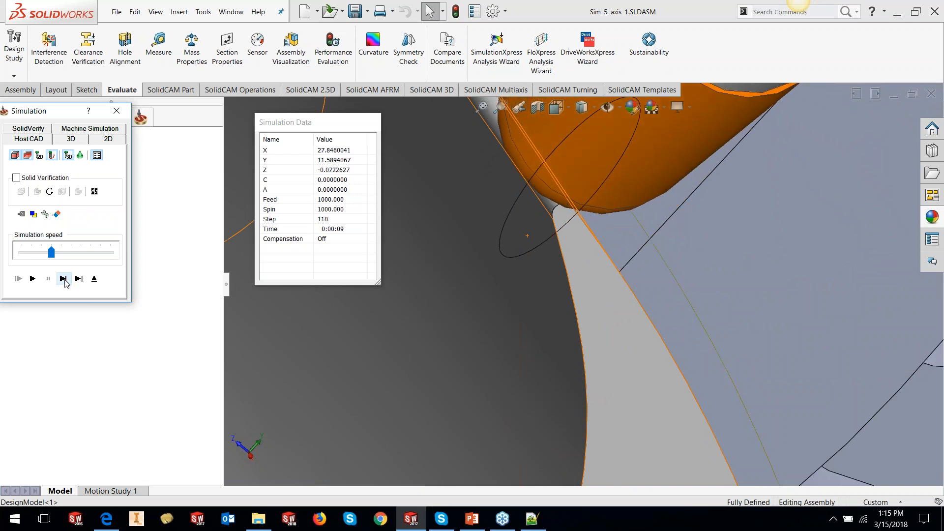
pyautogui.click(65, 280)
pyautogui.click(65, 280)
pyautogui.click(65, 280)
pyautogui.click(65, 281)
pyautogui.click(65, 281)
pyautogui.click(65, 280)
pyautogui.click(65, 280)
pyautogui.click(65, 280)
pyautogui.click(65, 280)
pyautogui.click(65, 280)
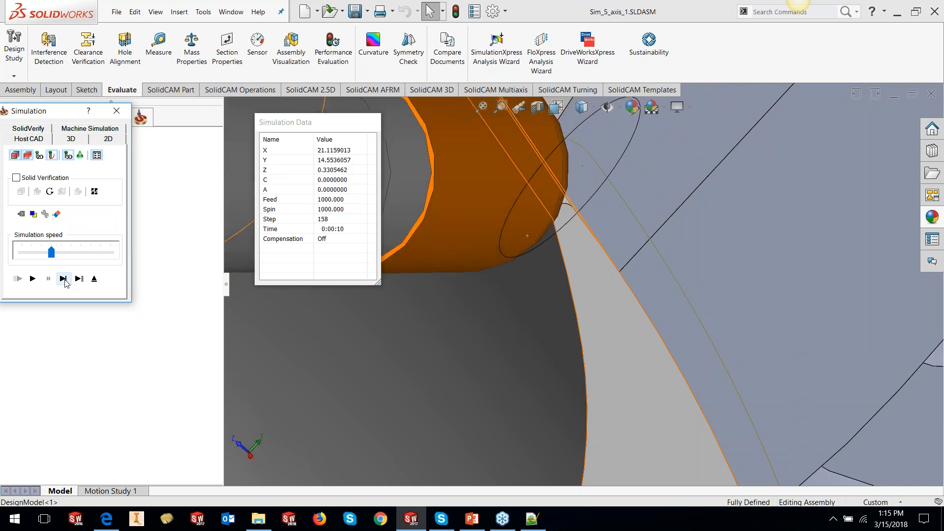
pyautogui.click(64, 279)
pyautogui.click(64, 280)
pyautogui.click(64, 279)
pyautogui.click(64, 279)
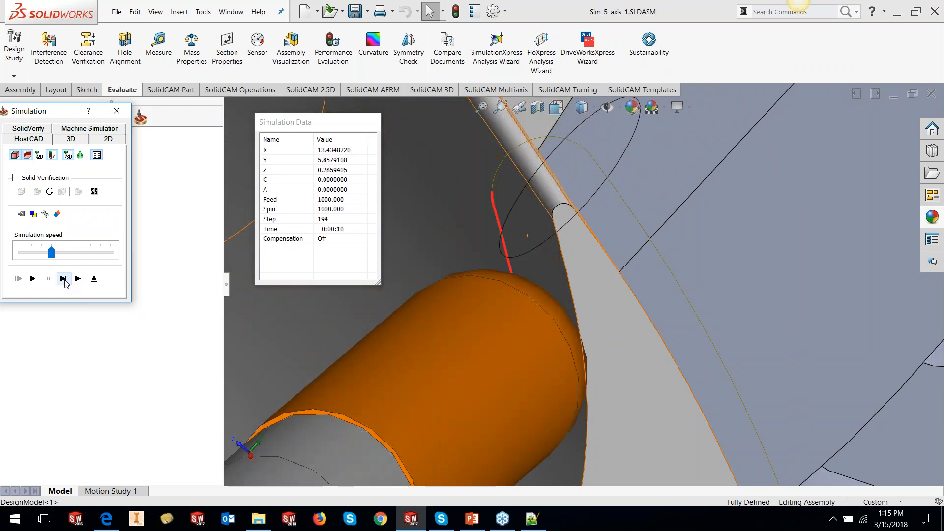
pyautogui.click(64, 279)
pyautogui.scroll(3, 565, 345)
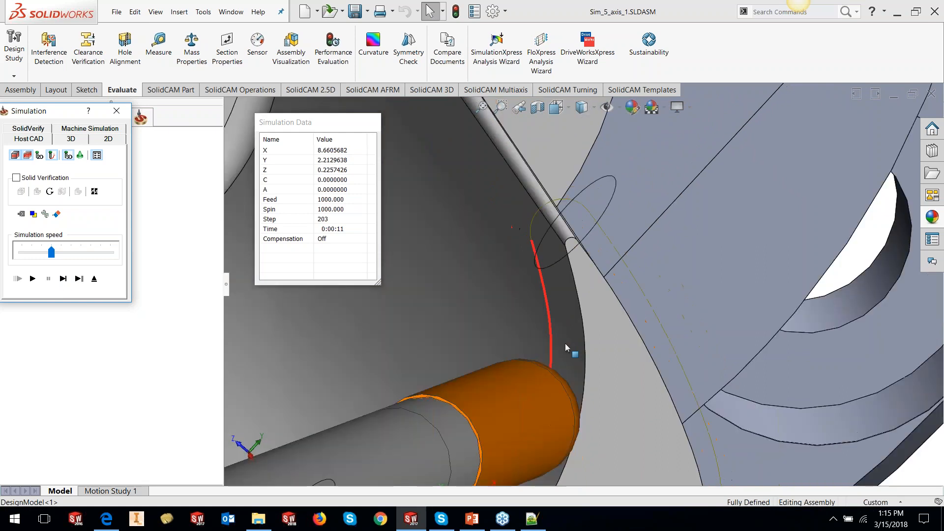
pyautogui.scroll(1, 565, 344)
pyautogui.click(97, 283)
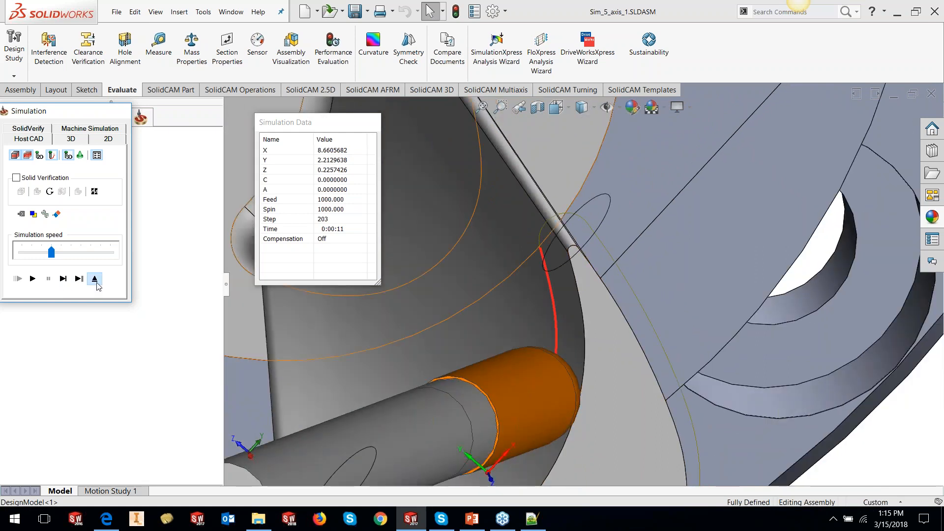
pyautogui.click(526, 429)
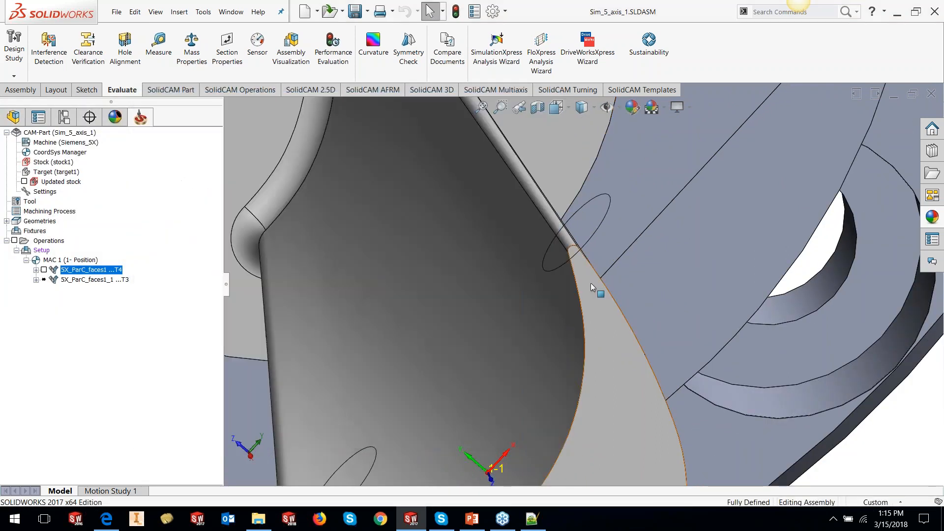
# - Set the feed zone offset of 5X_ParC_faces1 to 5, then save and recalculate the operation
pyautogui.scroll(-3, 563, 268)
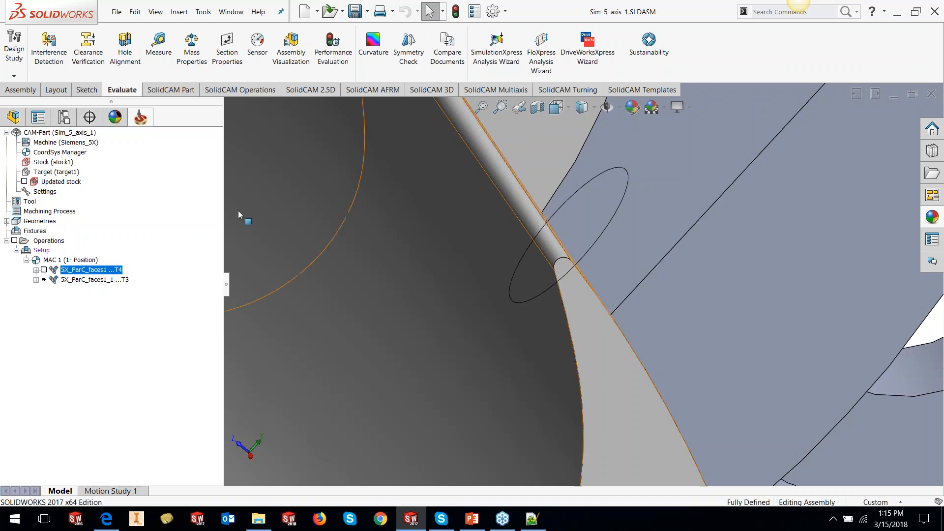
pyautogui.doubleClick(107, 271)
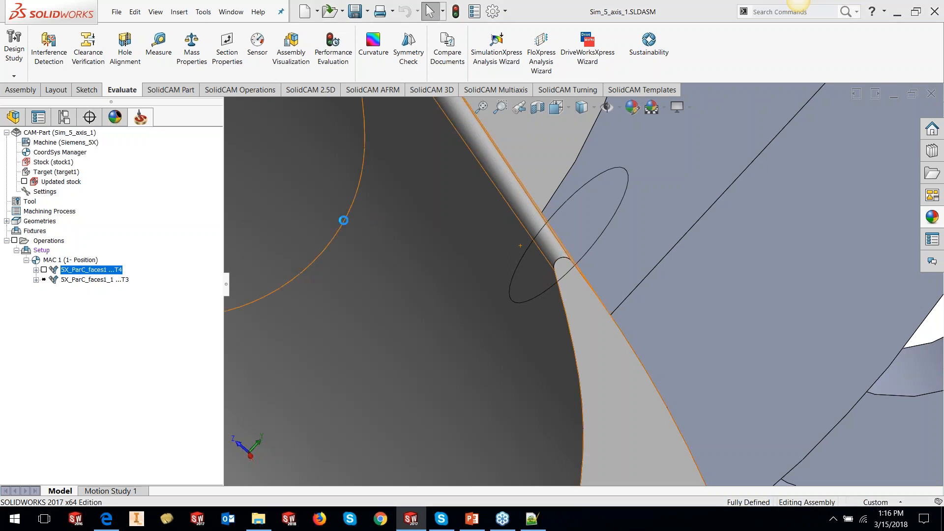
pyautogui.click(319, 157)
pyautogui.click(322, 191)
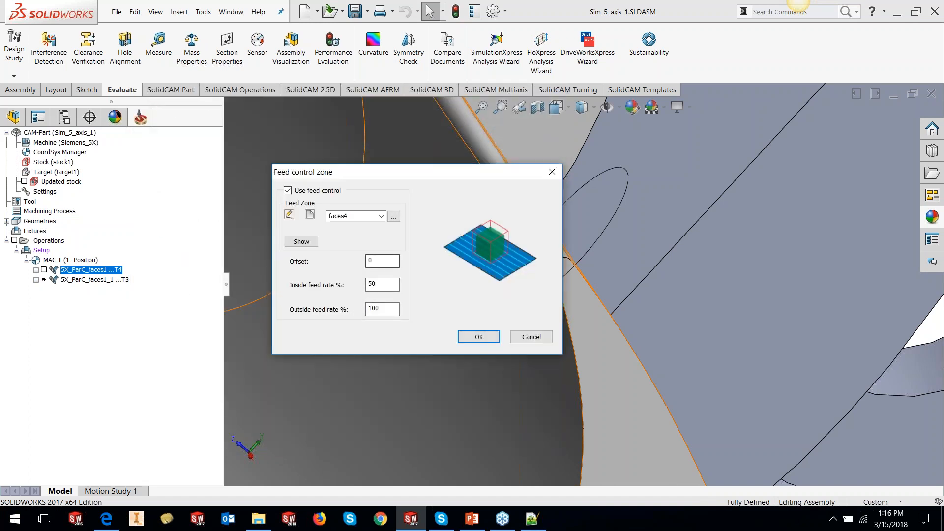
pyautogui.doubleClick(375, 264)
pyautogui.doubleClick(378, 284)
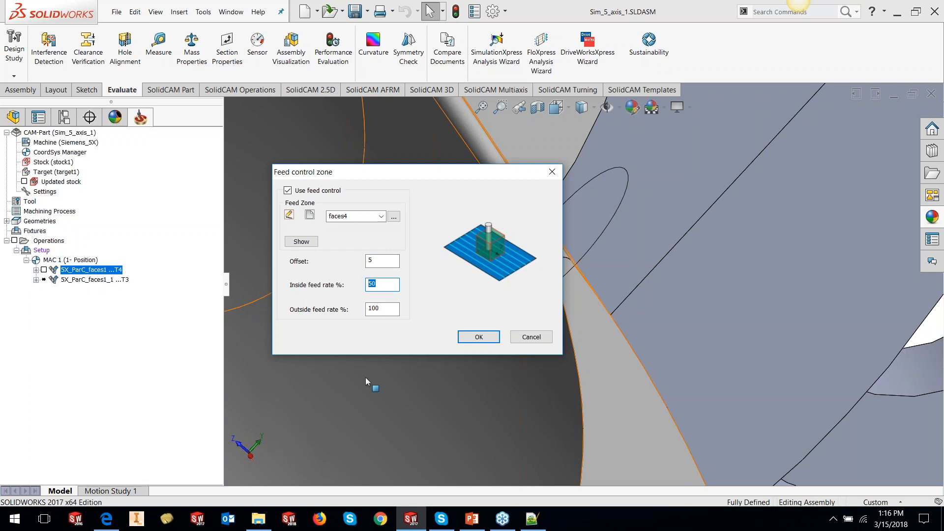
pyautogui.click(466, 339)
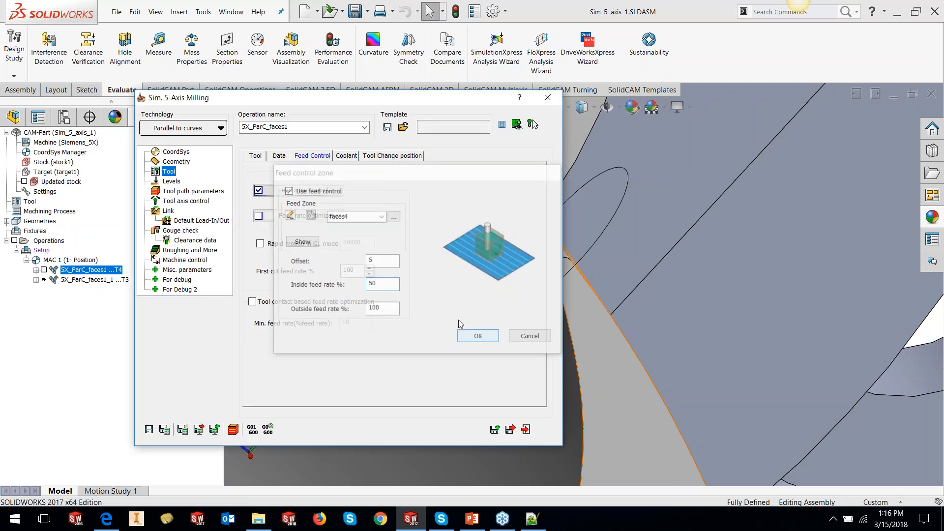
pyautogui.click(165, 430)
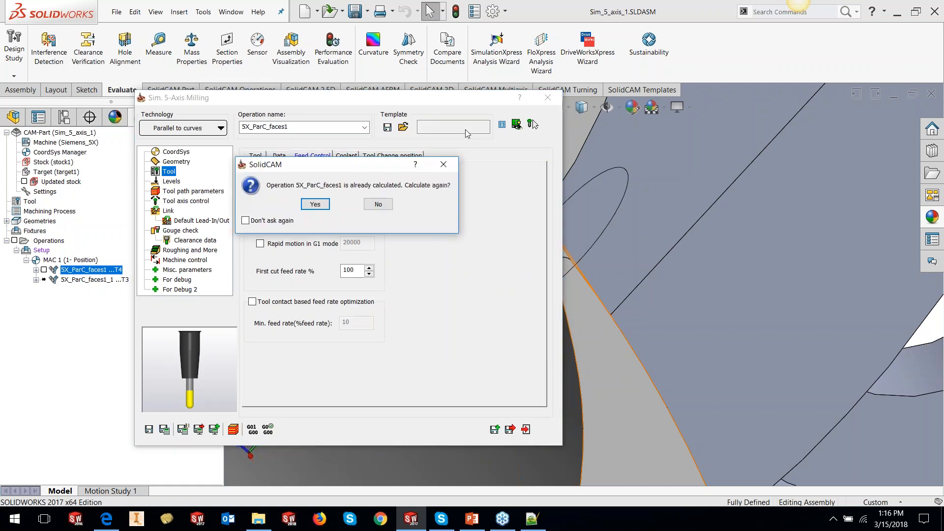
pyautogui.click(315, 205)
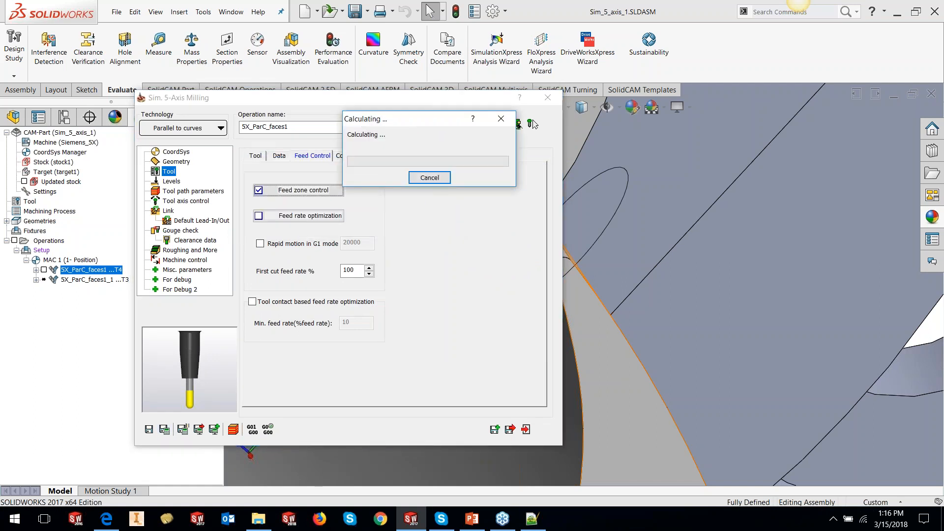
# - Simulate the recalculated toolpath step by step in Host CAD mode to check the feed, then close the simulation and operation dialog
pyautogui.click(233, 430)
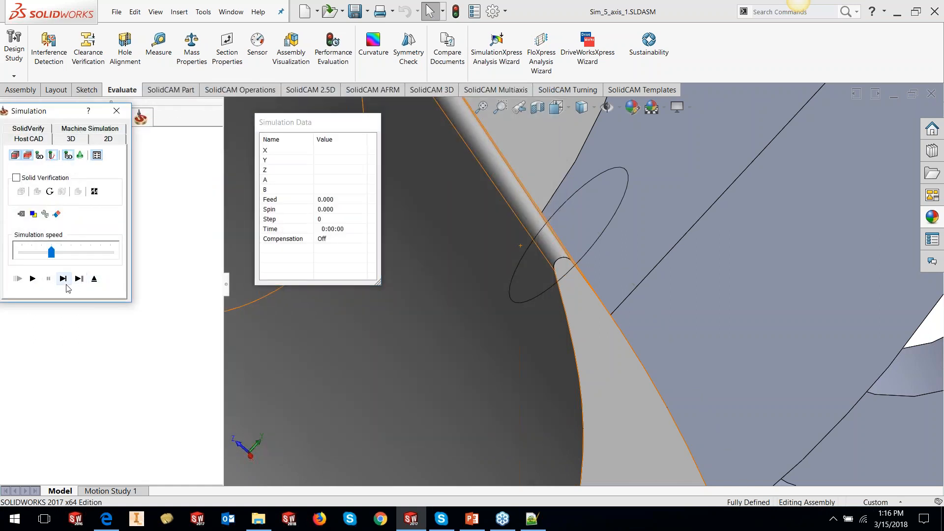
pyautogui.click(64, 280)
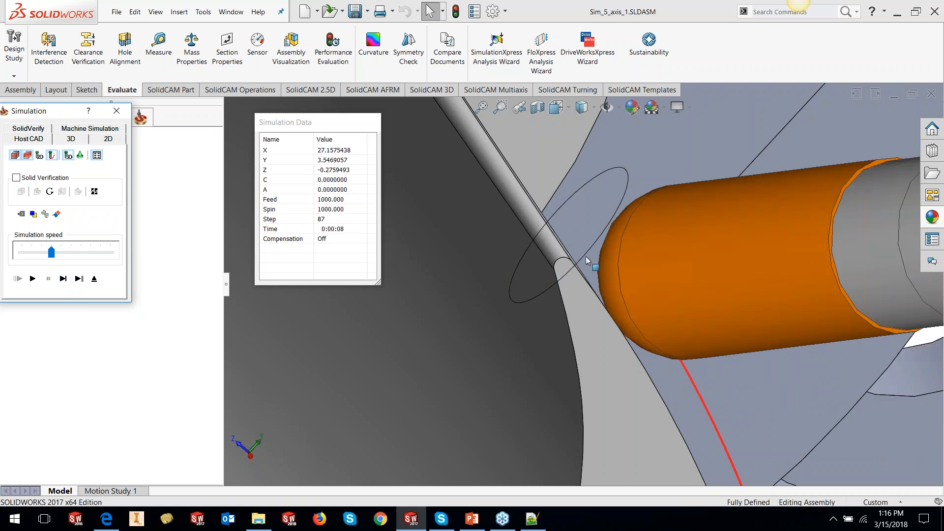
pyautogui.click(63, 279)
pyautogui.click(63, 279)
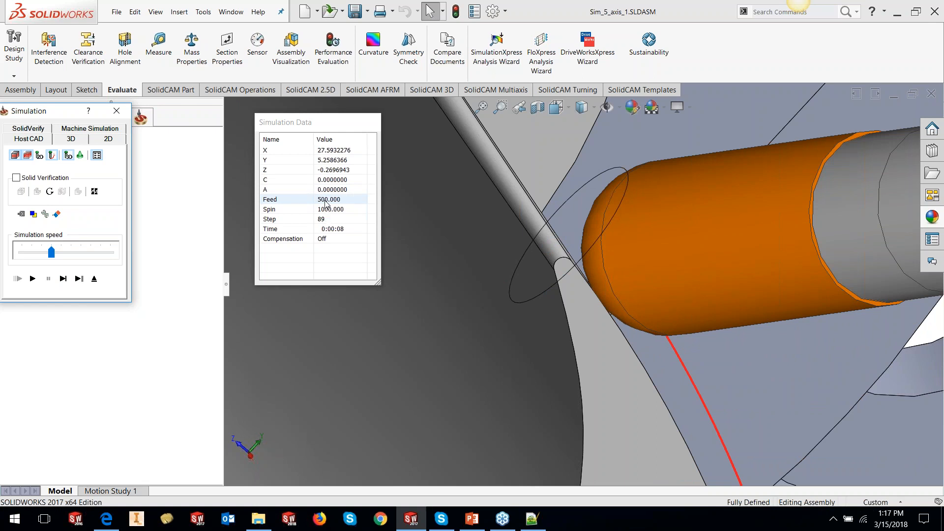
pyautogui.click(62, 284)
pyautogui.click(62, 284)
pyautogui.click(63, 284)
pyautogui.click(63, 284)
pyautogui.click(63, 284)
pyautogui.click(63, 284)
pyautogui.click(62, 279)
pyautogui.click(63, 279)
pyautogui.click(62, 279)
pyautogui.click(62, 279)
pyautogui.press('space')
pyautogui.press('space')
pyautogui.press('space')
pyautogui.press('space')
pyautogui.press('space')
pyautogui.press('space')
pyautogui.press('space')
pyautogui.press('space')
pyautogui.press('space')
pyautogui.press('space')
pyautogui.press('space')
pyautogui.press('space')
pyautogui.press('space')
pyautogui.press('space')
pyautogui.press('space')
pyautogui.press('space')
pyautogui.press('space')
pyautogui.press('space')
pyautogui.press('space')
pyautogui.press('space')
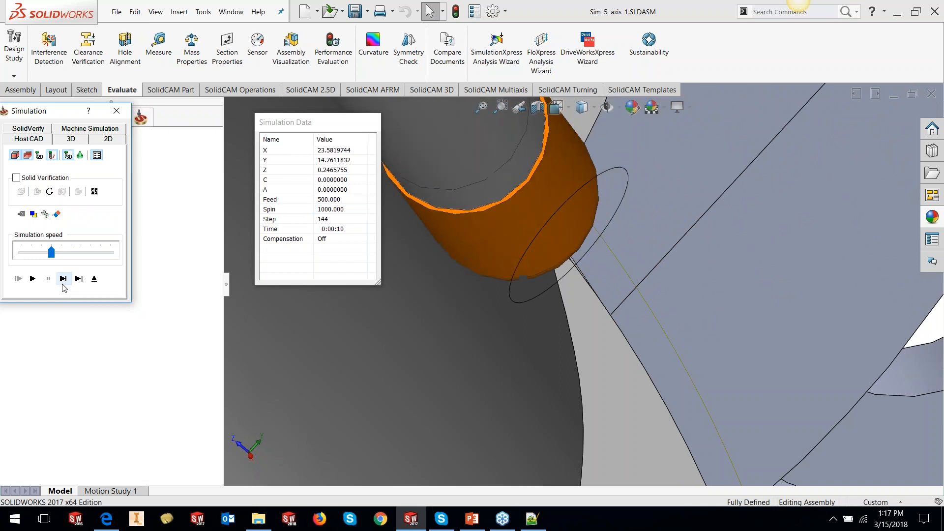
pyautogui.click(63, 280)
pyautogui.click(62, 281)
pyautogui.click(62, 281)
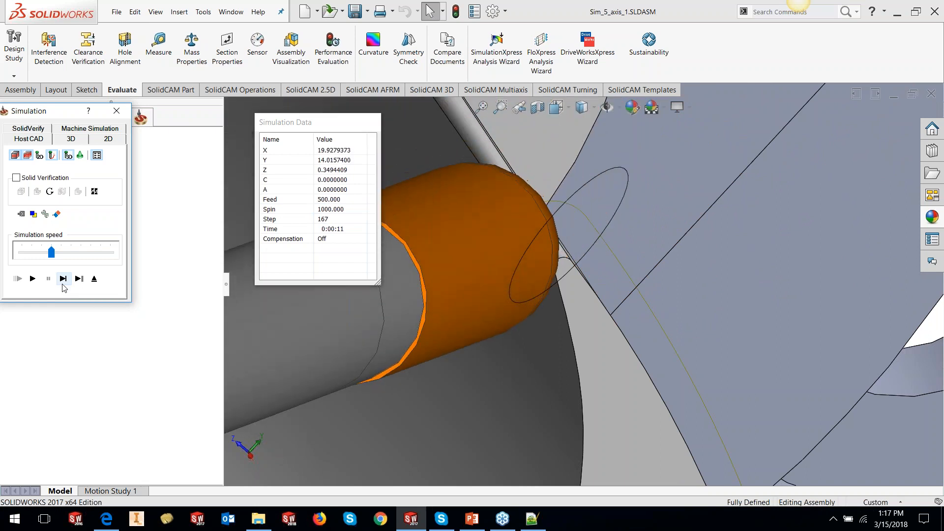
pyautogui.click(62, 280)
pyautogui.click(62, 278)
pyautogui.click(62, 279)
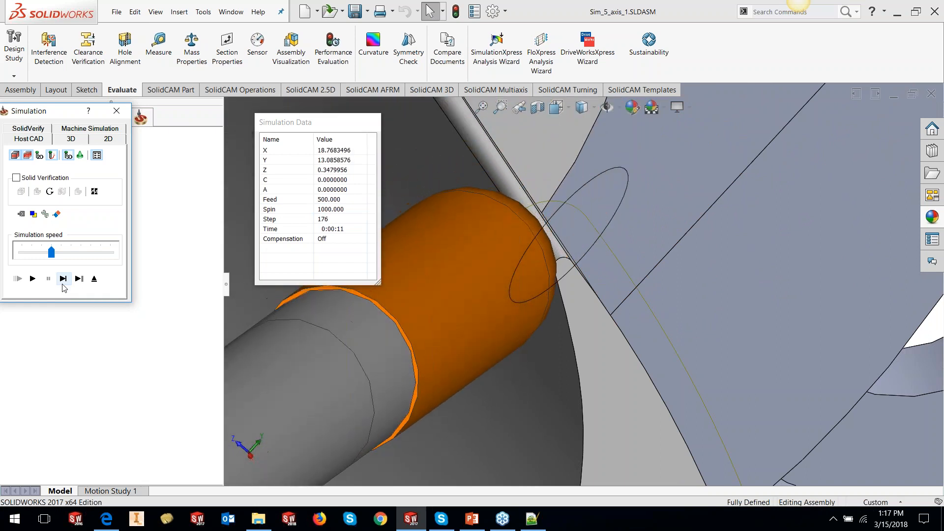
pyautogui.click(63, 279)
pyautogui.click(63, 279)
pyautogui.click(62, 279)
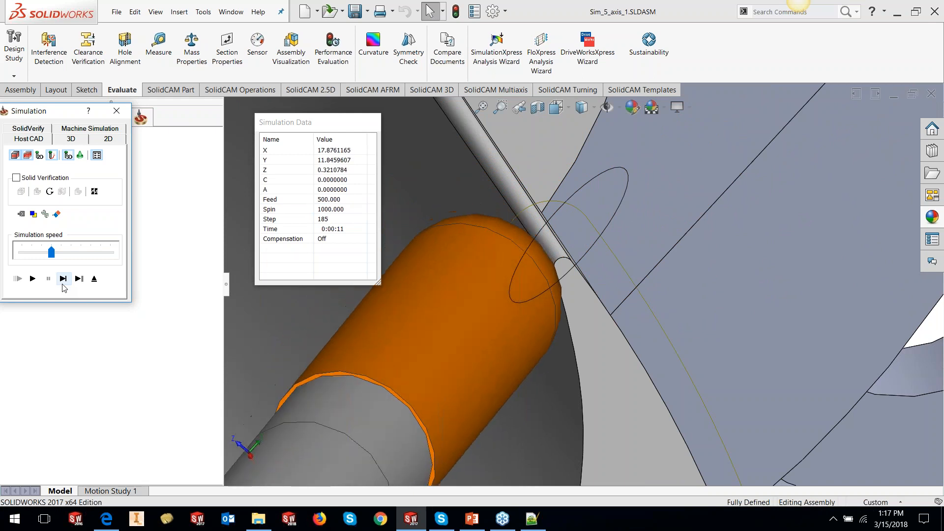
pyautogui.click(62, 279)
pyautogui.click(62, 283)
pyautogui.click(62, 280)
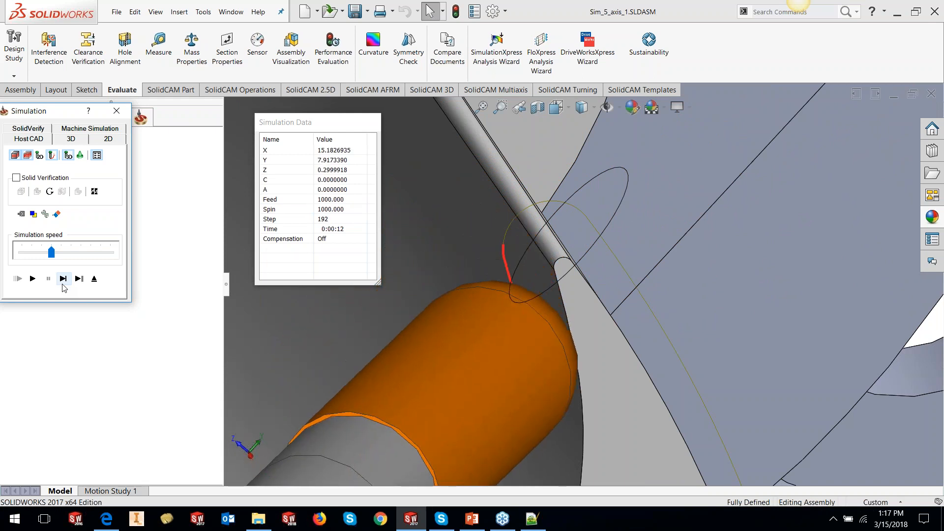
pyautogui.click(62, 280)
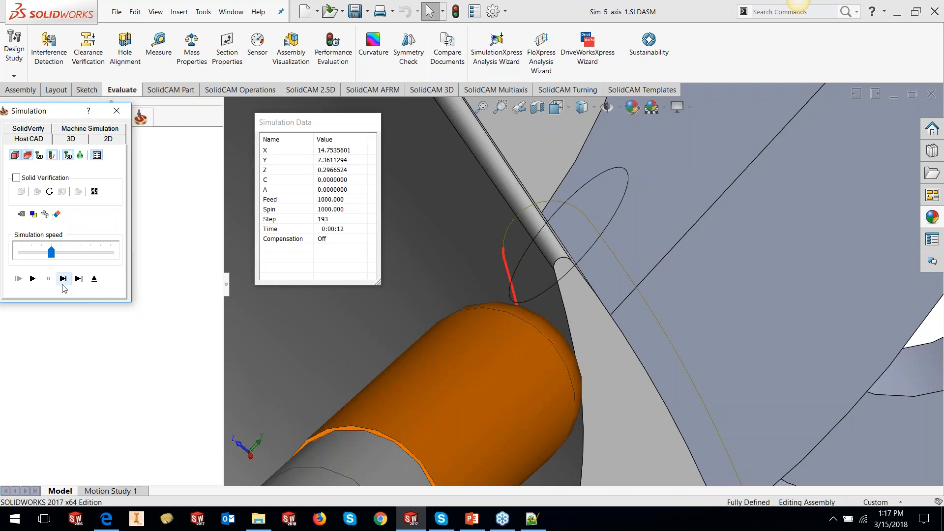
pyautogui.click(94, 278)
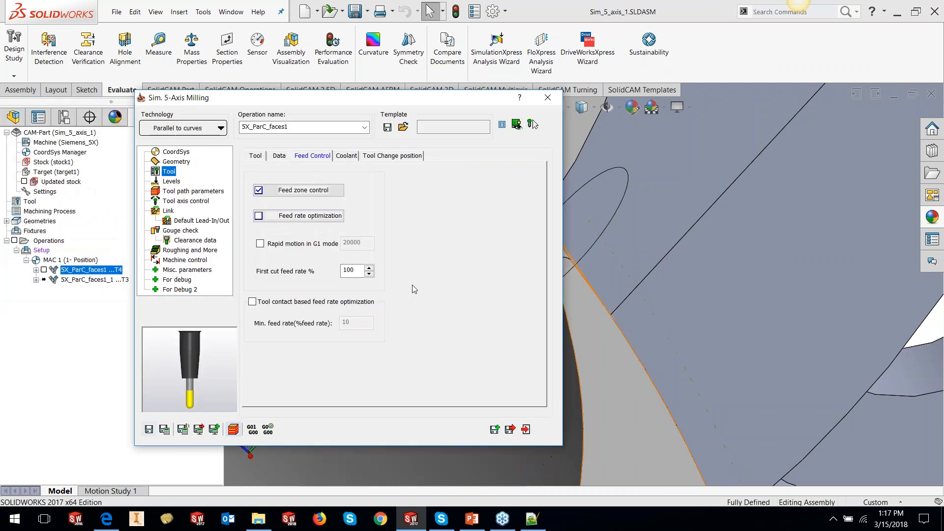
pyautogui.click(527, 431)
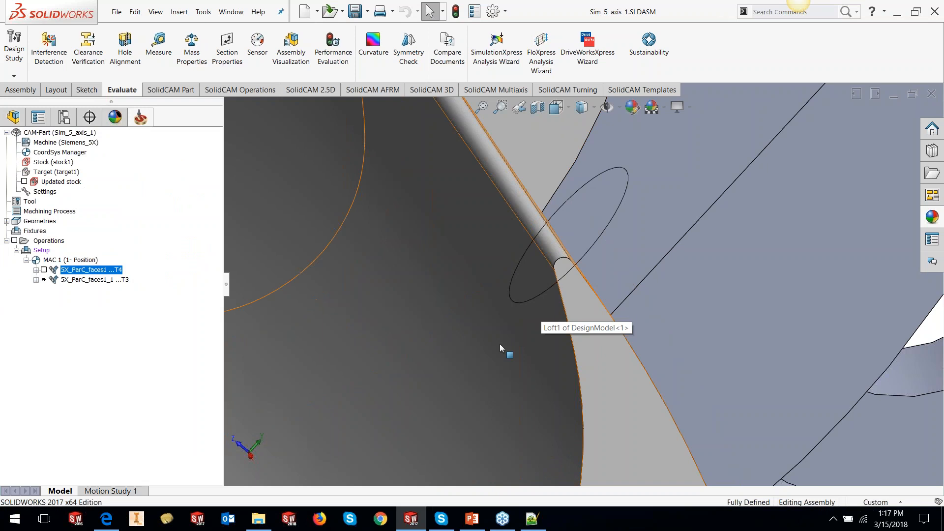
# - Open the recent CAM-Part MULTIBLADE PART
pyautogui.scroll(10, 500, 344)
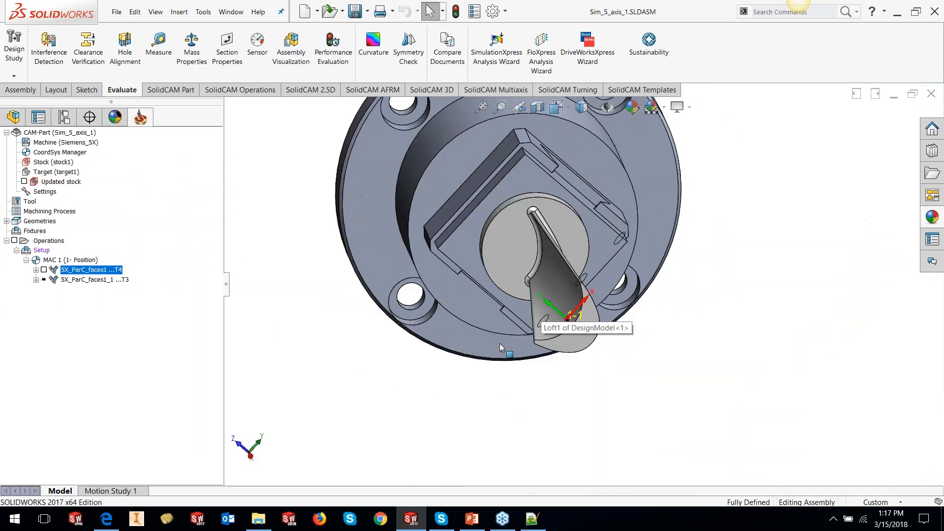
pyautogui.click(481, 107)
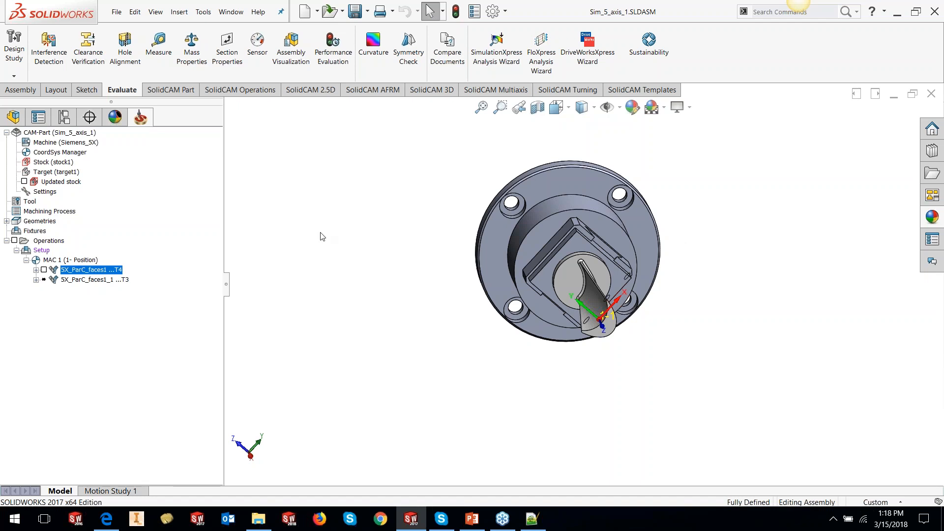
pyautogui.click(204, 12)
pyautogui.moveTo(215, 68)
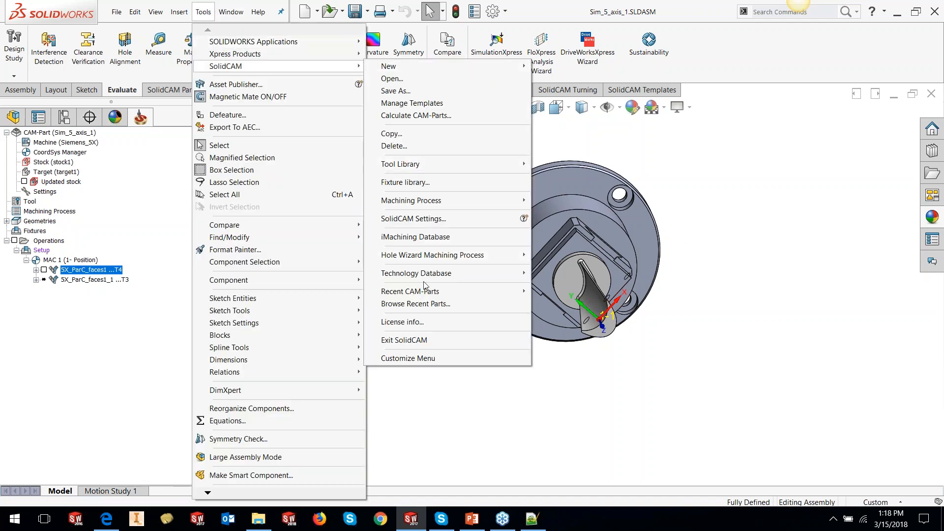
pyautogui.moveTo(423, 292)
pyautogui.click(726, 306)
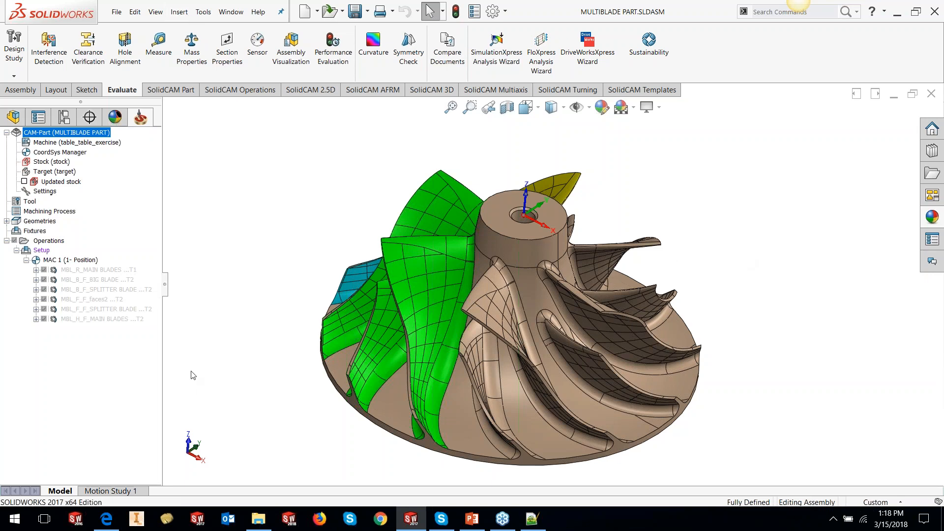
# - Inspect the impeller model, temporarily showing and hiding the TURNED STOCK body, then return to the CAM tree
pyautogui.moveTo(493, 257); pyautogui.dragTo(645, 287, button='middle')
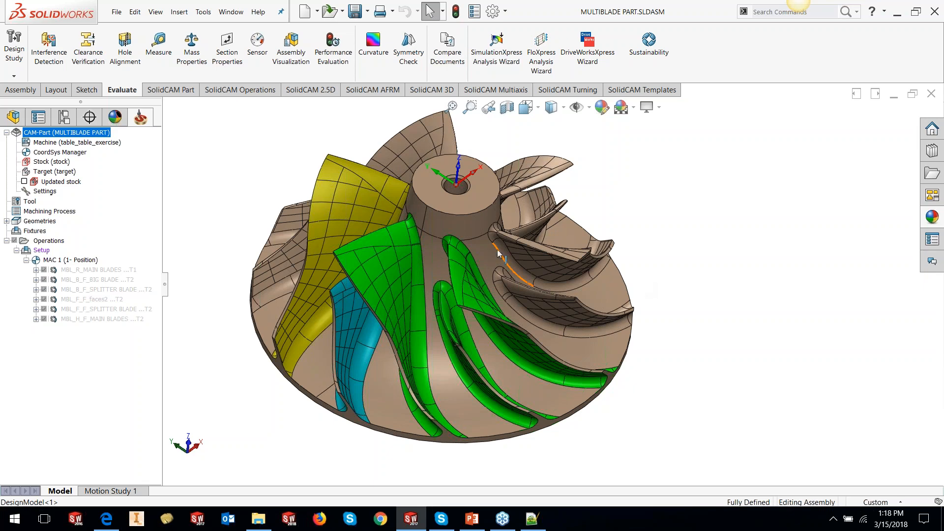
pyautogui.scroll(1, 496, 253)
pyautogui.scroll(-1, 497, 253)
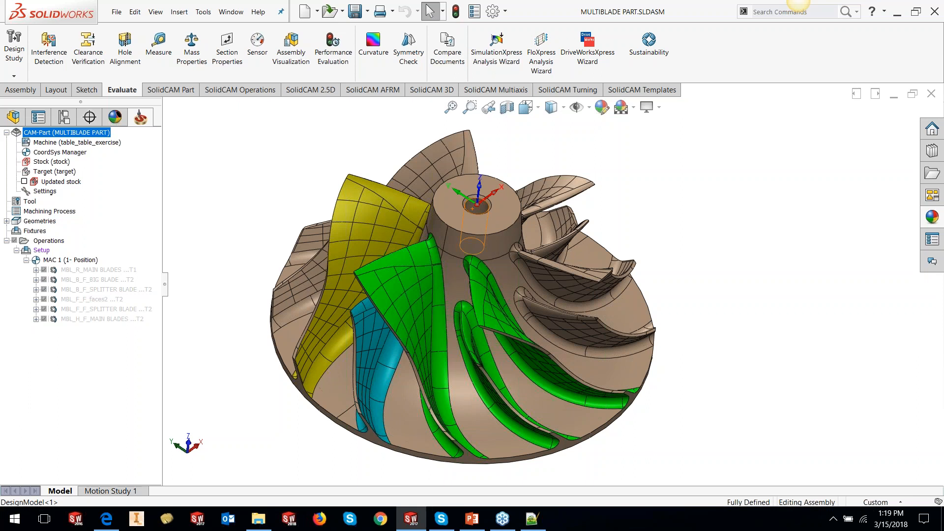
pyautogui.click(10, 117)
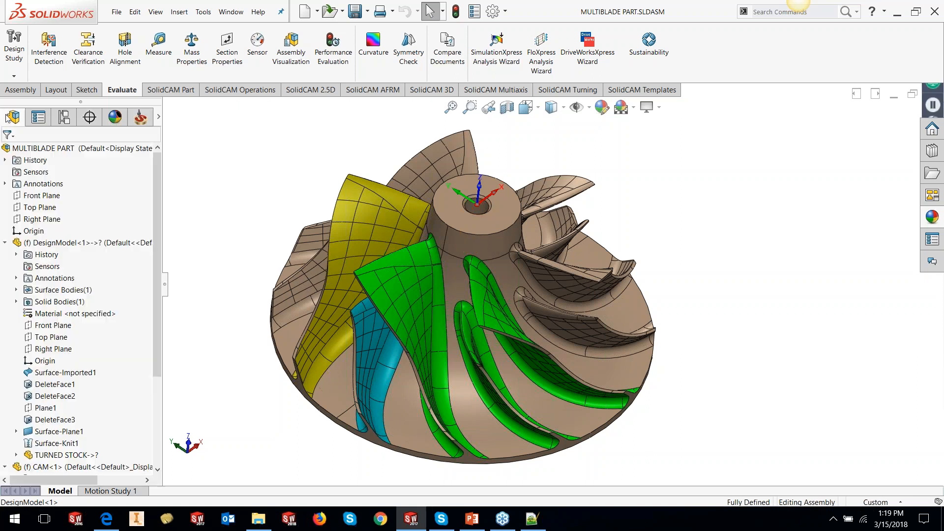
pyautogui.click(62, 458)
pyautogui.click(84, 437)
pyautogui.moveTo(491, 344); pyautogui.dragTo(455, 328, button='middle')
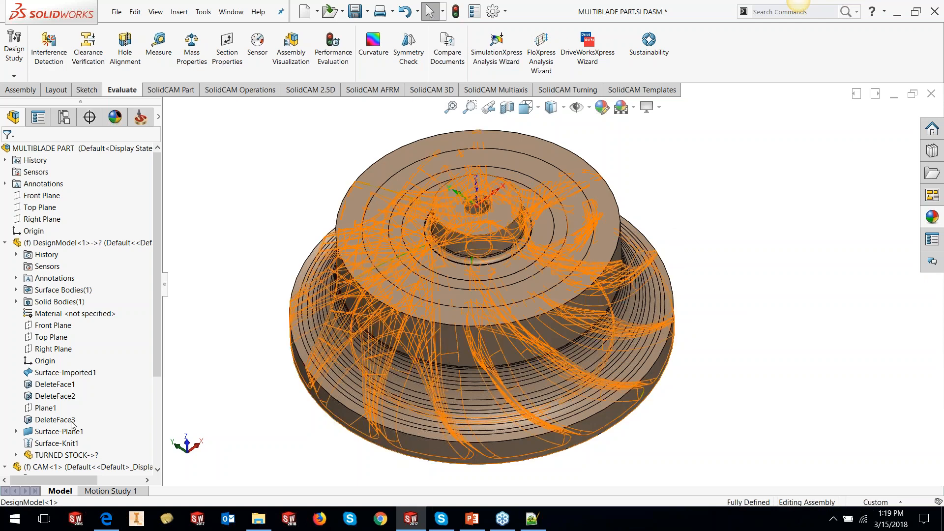
pyautogui.click(75, 455)
pyautogui.click(79, 439)
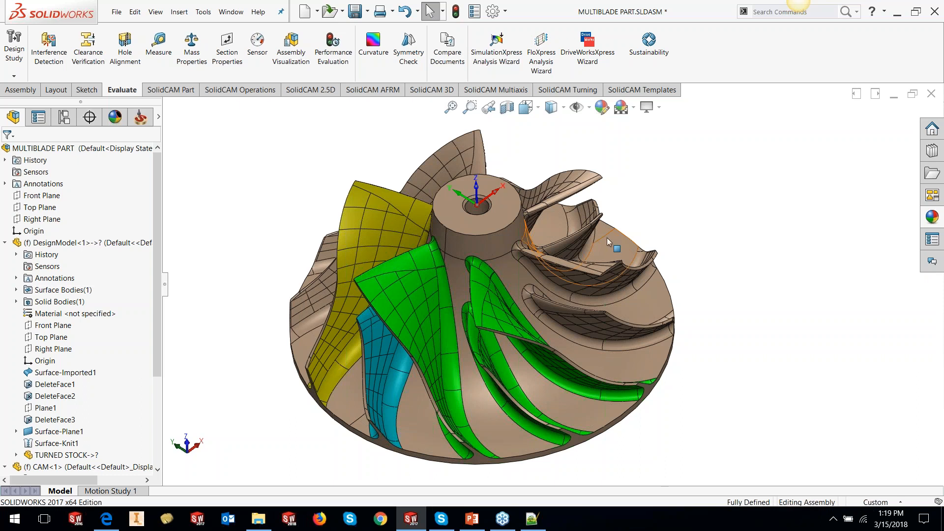
pyautogui.click(140, 117)
pyautogui.moveTo(165, 295); pyautogui.dragTo(172, 295)
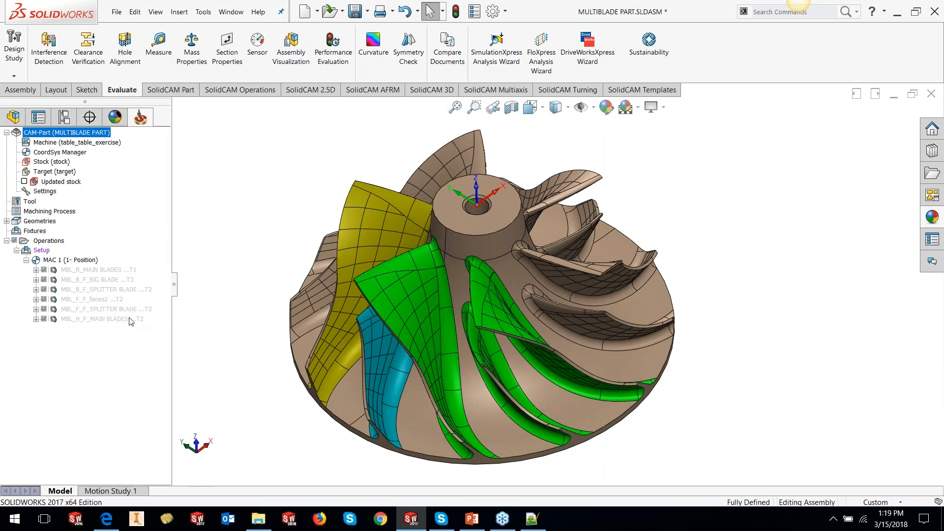
# - Add a new Multiblade Machining operation after the last operation and browse its Technology options
pyautogui.rightClick(131, 321)
pyautogui.moveTo(202, 33)
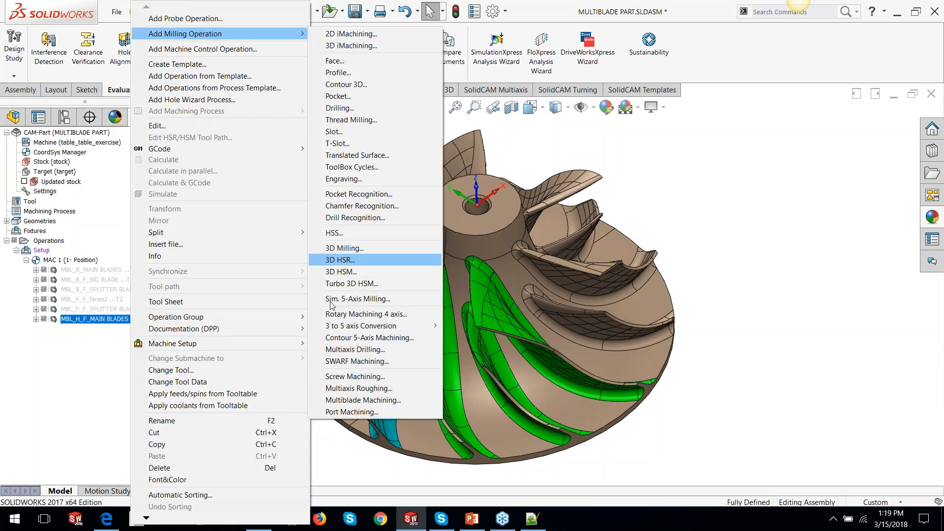
pyautogui.click(329, 399)
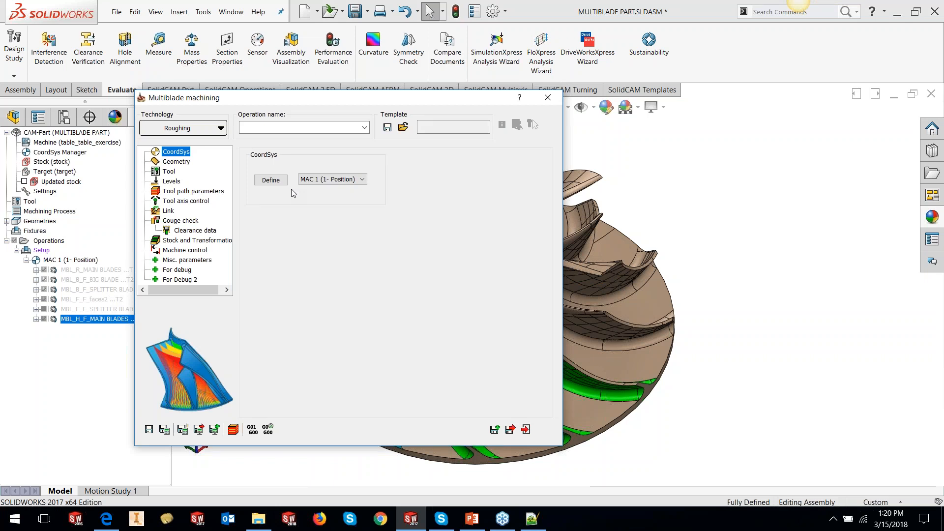
pyautogui.click(221, 127)
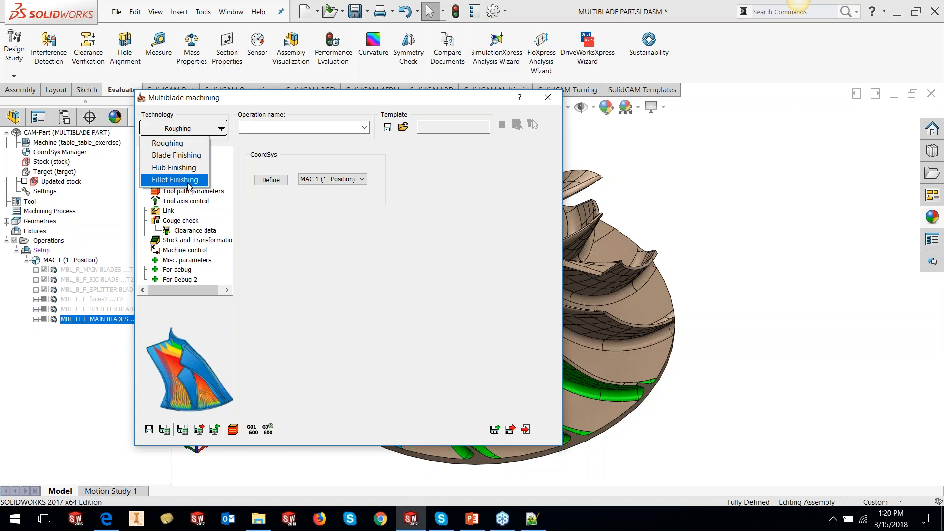
pyautogui.click(749, 276)
# - Collapse the operation dialog and examine the impeller's blade and hub faces from several angles
pyautogui.doubleClick(429, 102)
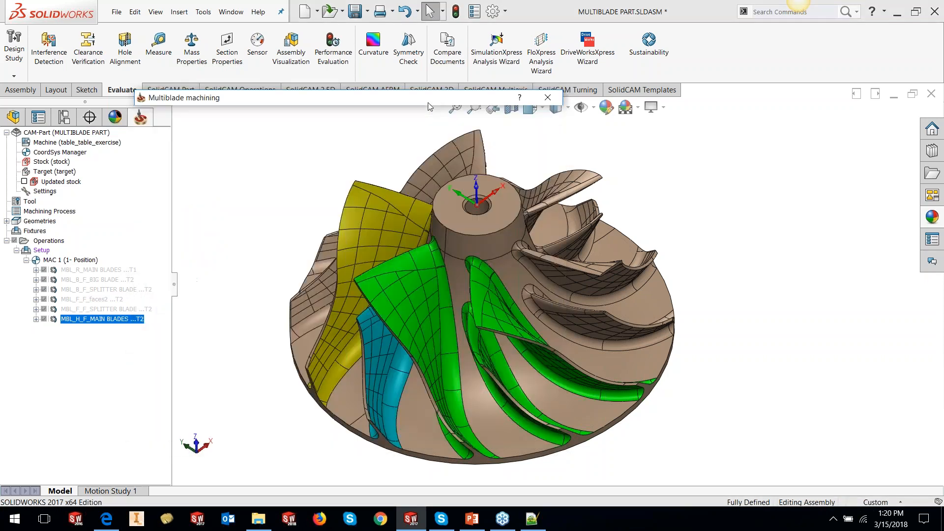
pyautogui.scroll(-2, 494, 294)
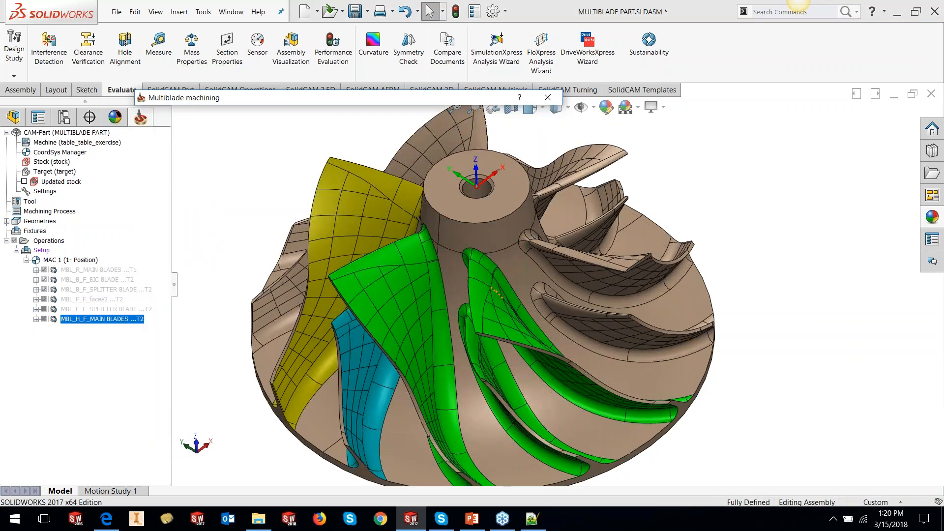
pyautogui.scroll(2, 494, 294)
pyautogui.click(485, 277)
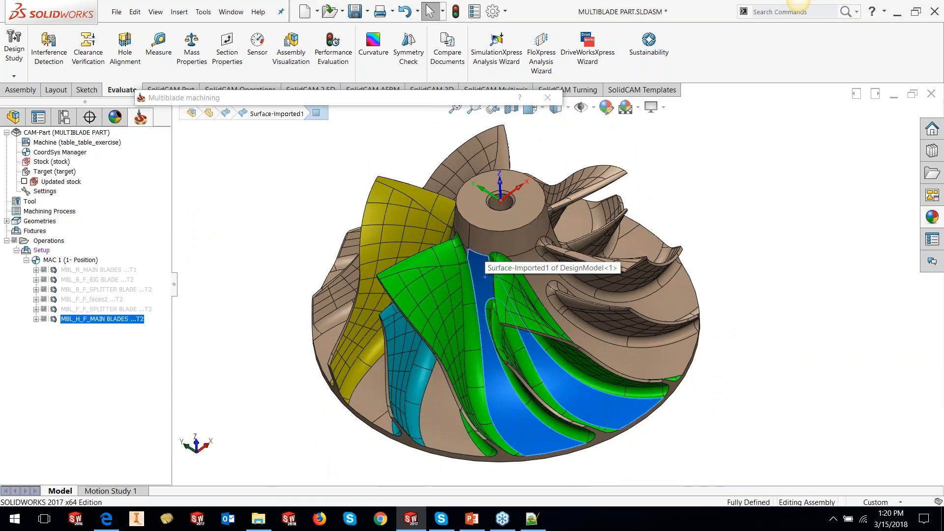
pyautogui.keyDown('ctrl'); pyautogui.click(536, 274); pyautogui.keyUp('ctrl')
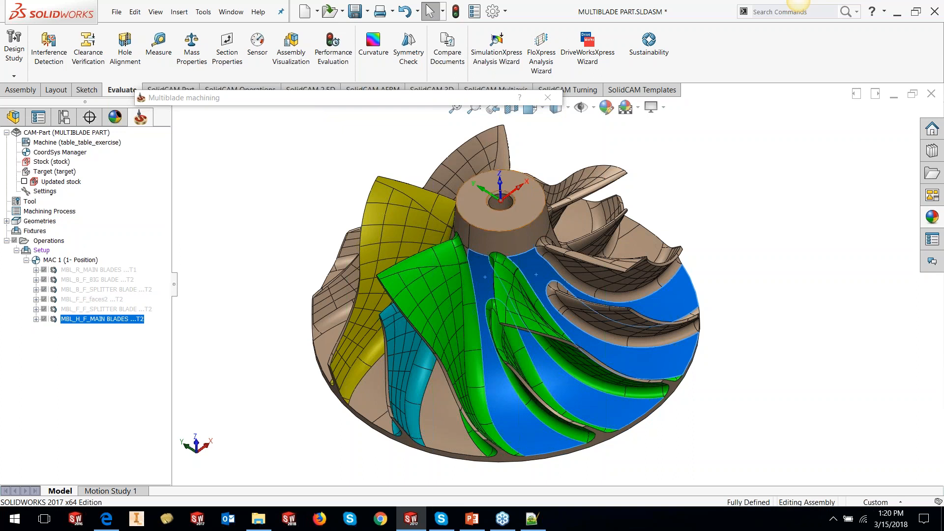
pyautogui.click(773, 238)
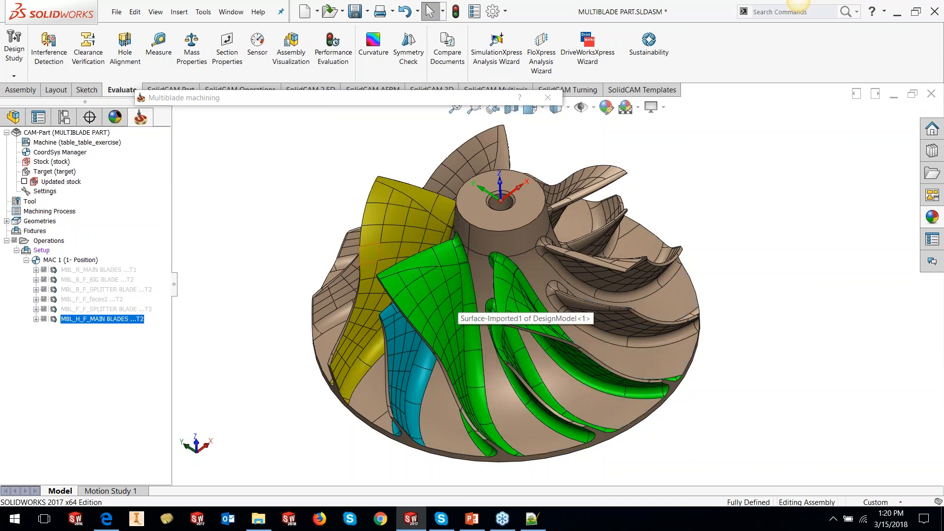
pyautogui.moveTo(386, 237); pyautogui.dragTo(411, 253, button='middle')
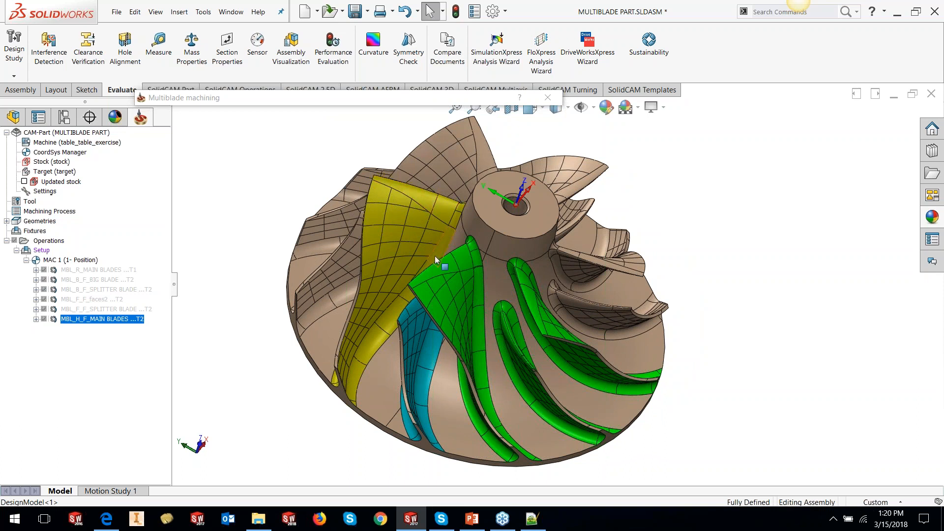
pyautogui.click(352, 402)
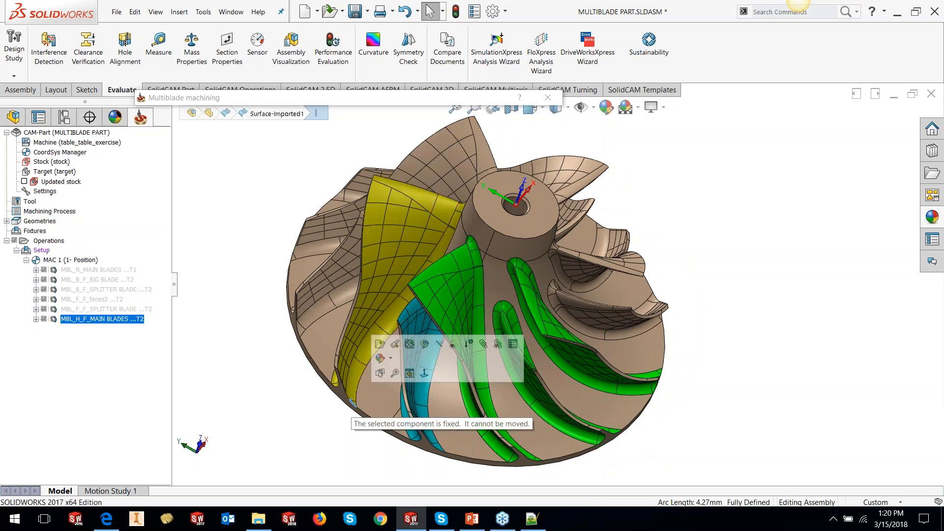
pyautogui.click(291, 406)
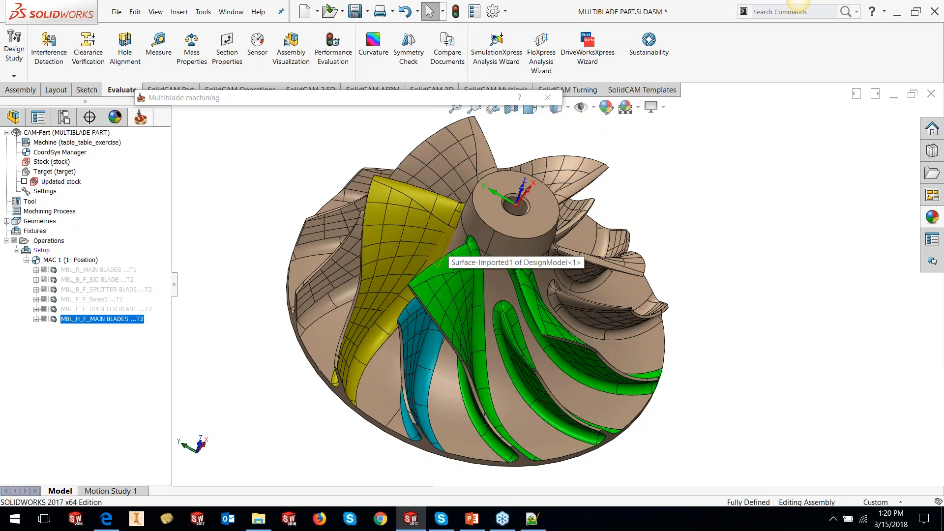
pyautogui.moveTo(437, 306); pyautogui.dragTo(422, 275, button='middle')
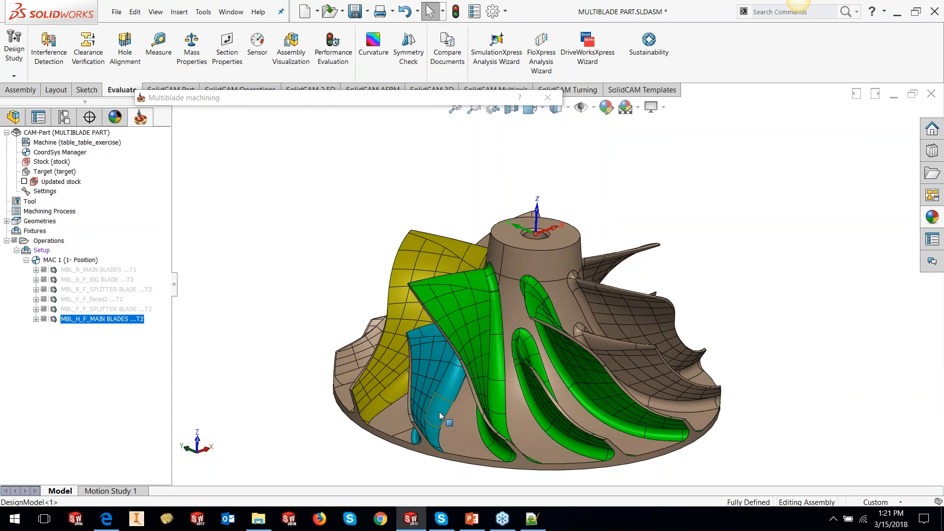
pyautogui.scroll(-5, 516, 315)
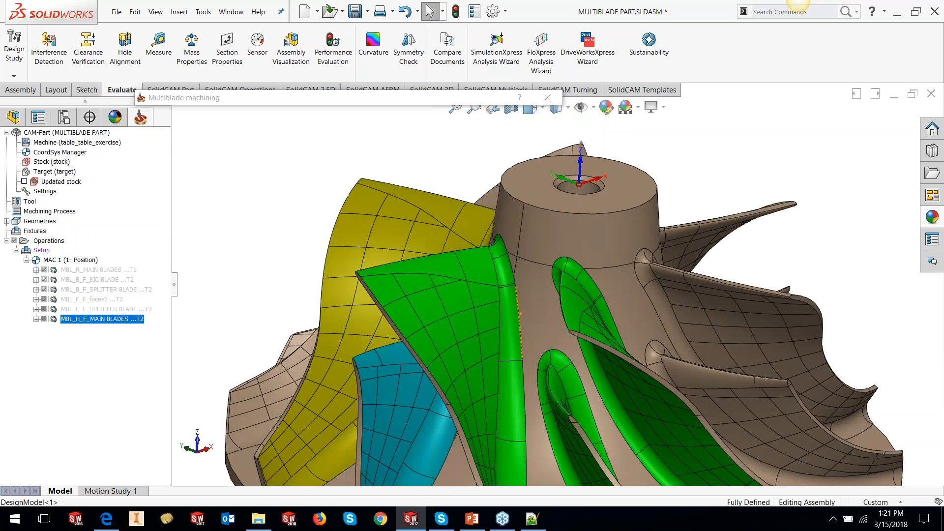
pyautogui.scroll(-3, 516, 315)
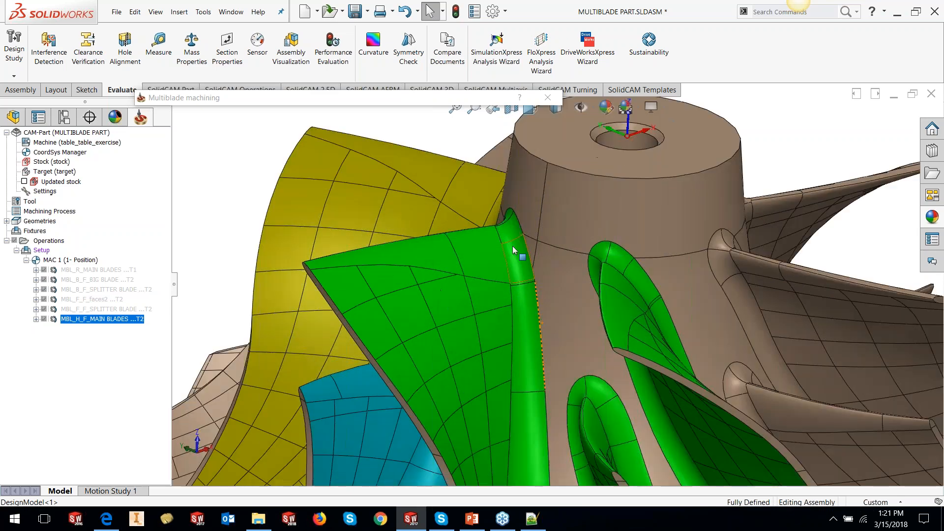
# - Start a 3D sketch and draw a line about 31 mm along the top edge of a green main blade
pyautogui.click(84, 90)
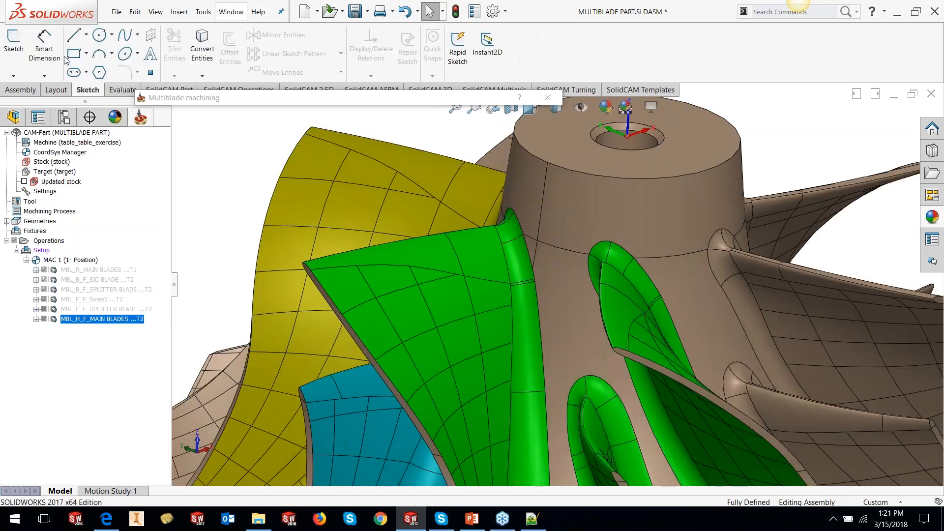
pyautogui.click(13, 76)
pyautogui.click(30, 98)
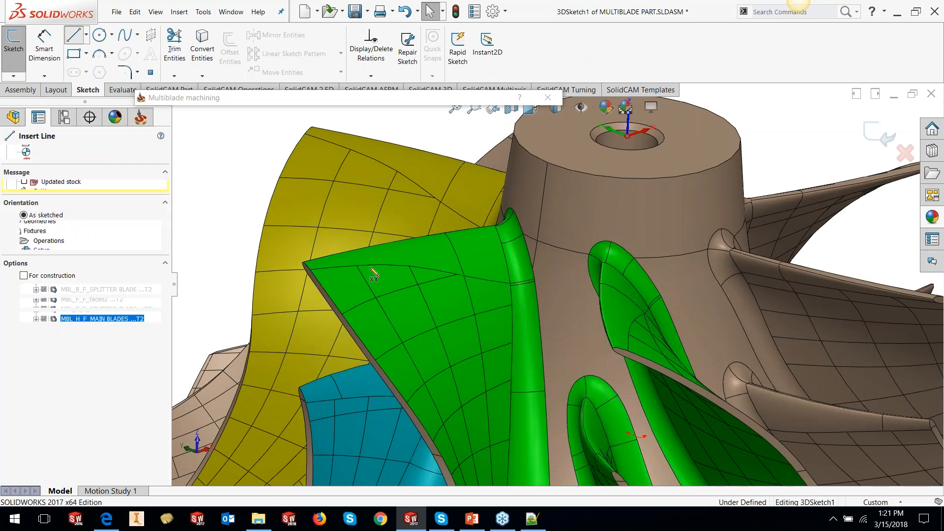
pyautogui.click(306, 265)
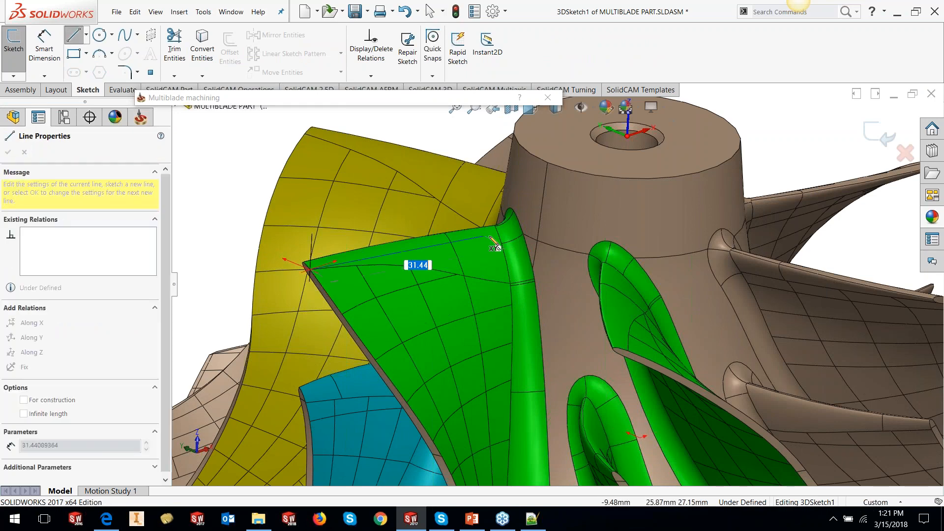
pyautogui.click(501, 244)
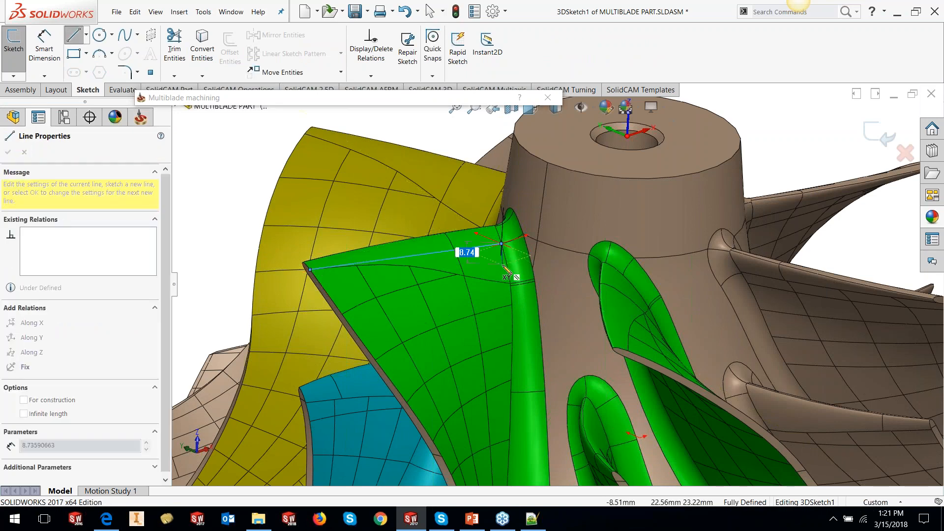
pyautogui.press('Escape')
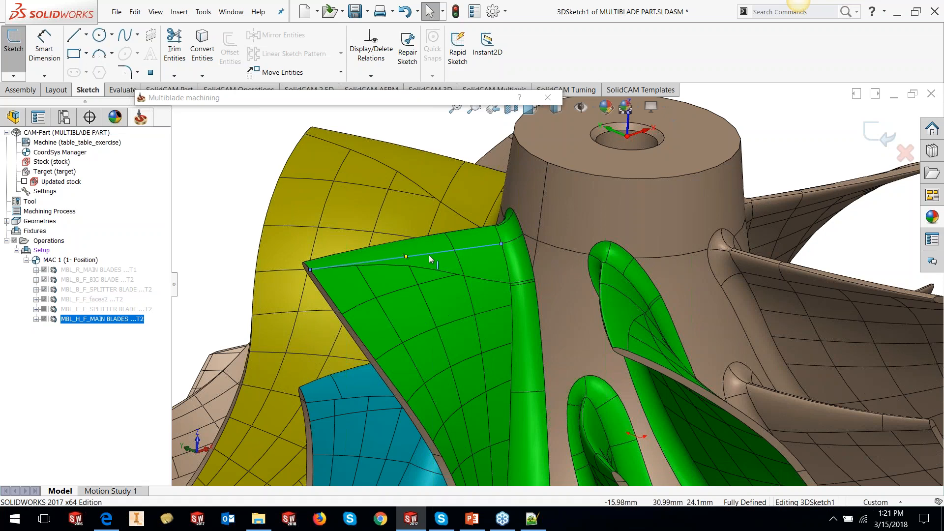
# - Zoom and rotate around the blades to examine the blade edges near the hub
pyautogui.scroll(8, 557, 275)
pyautogui.scroll(-2, 582, 341)
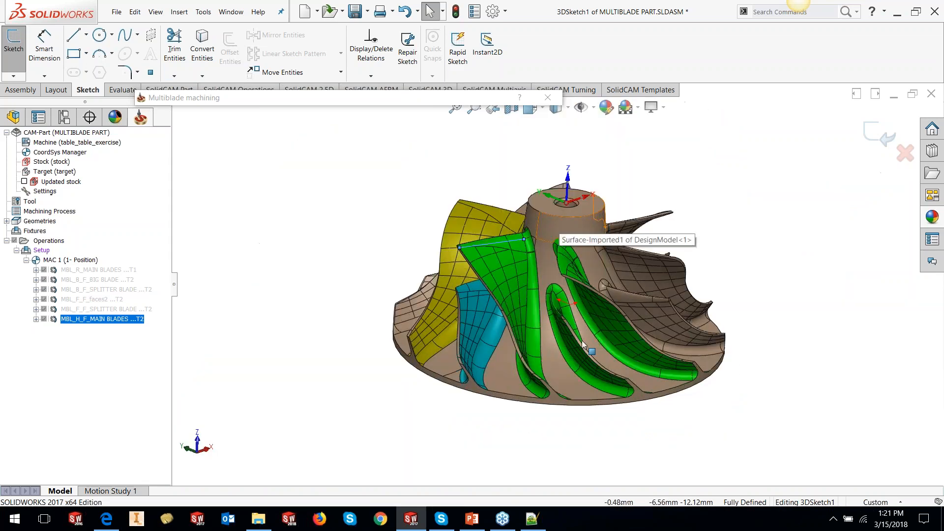
pyautogui.scroll(-3, 582, 342)
pyautogui.scroll(-5, 563, 383)
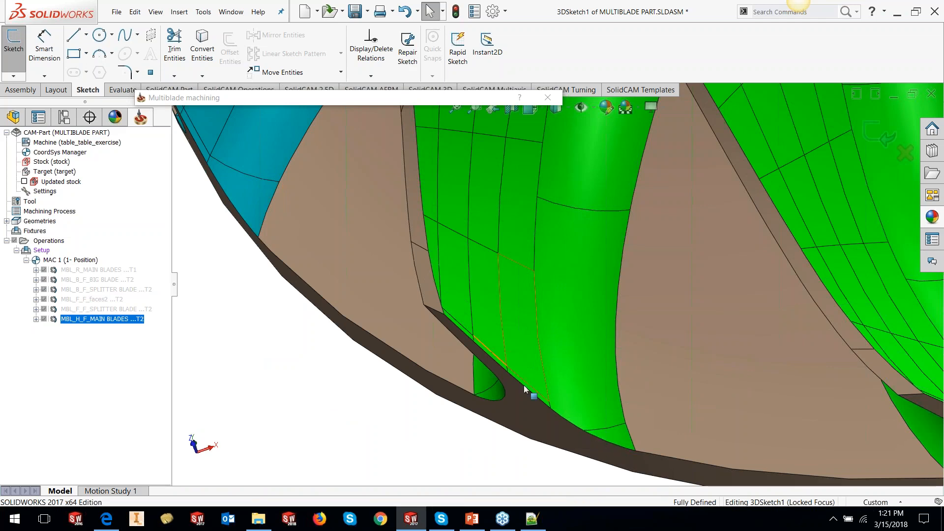
pyautogui.scroll(5, 550, 311)
pyautogui.scroll(-2, 565, 217)
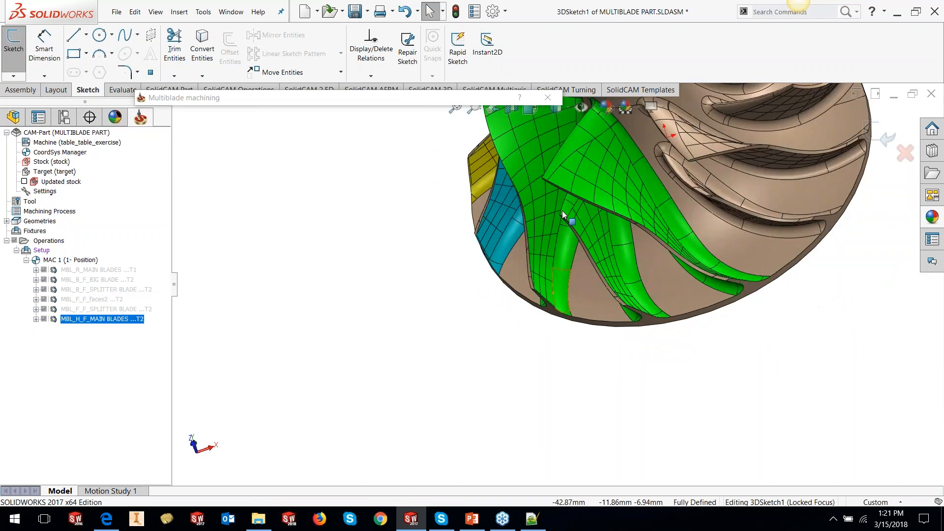
pyautogui.scroll(-4, 509, 169)
pyautogui.moveTo(569, 200); pyautogui.dragTo(520, 217, button='middle')
pyautogui.click(512, 223)
pyautogui.keyDown('ctrl'); pyautogui.click(536, 268); pyautogui.keyUp('ctrl')
pyautogui.keyDown('ctrl'); pyautogui.click(583, 383); pyautogui.keyUp('ctrl')
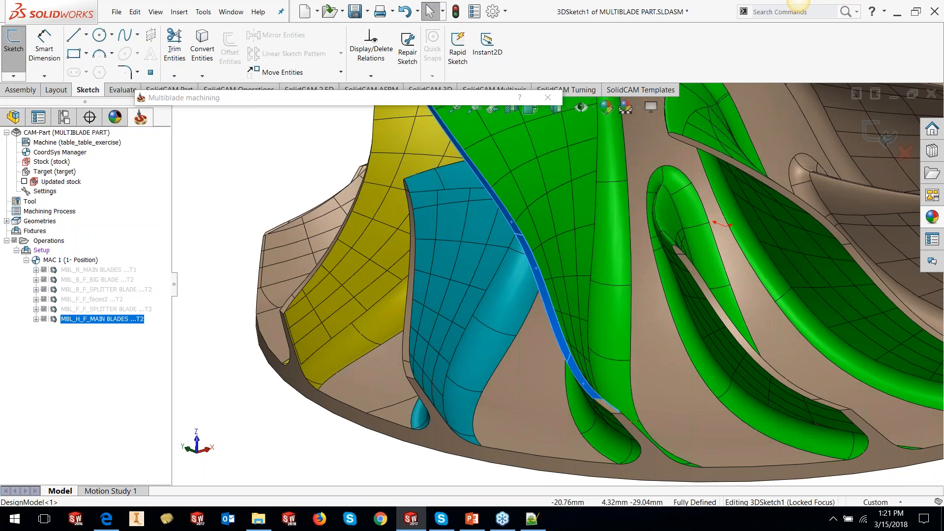
pyautogui.scroll(2, 659, 369)
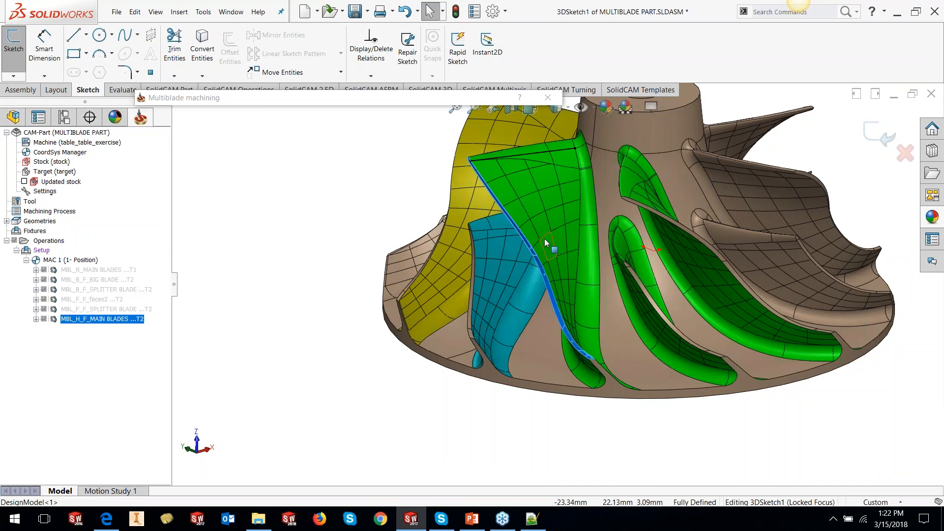
# - Restore the Multiblade dialog, choose Roughing technology and set the Geometry strategy to Parallel to Hub
pyautogui.click(374, 100)
pyautogui.click(201, 128)
pyautogui.click(190, 143)
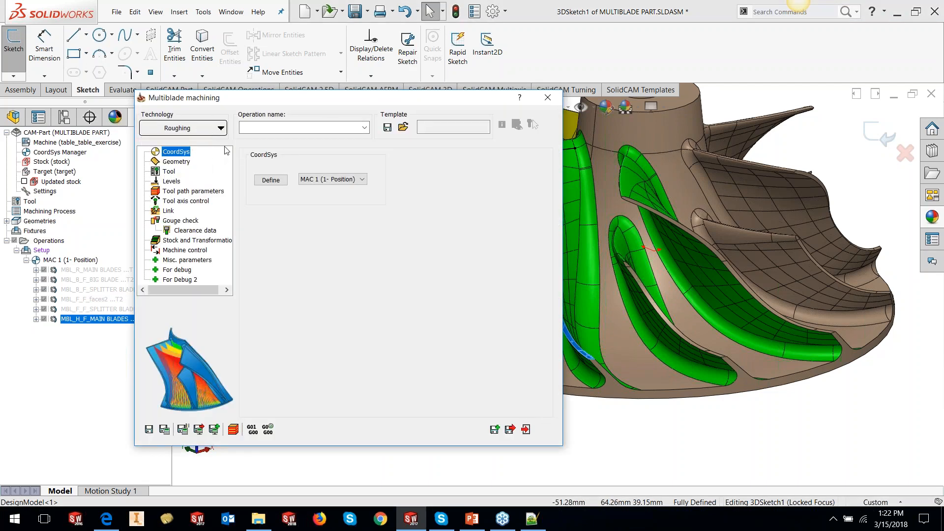
pyautogui.click(176, 162)
pyautogui.click(347, 169)
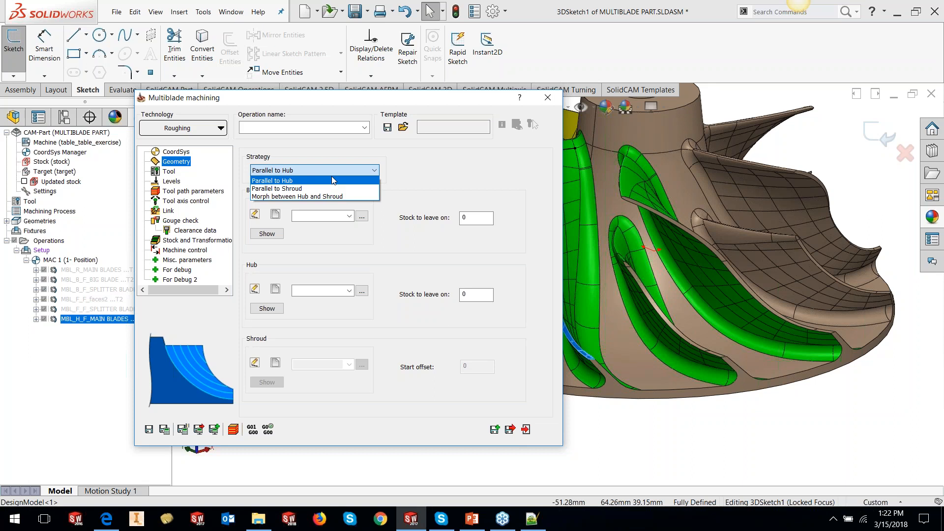
pyautogui.click(326, 179)
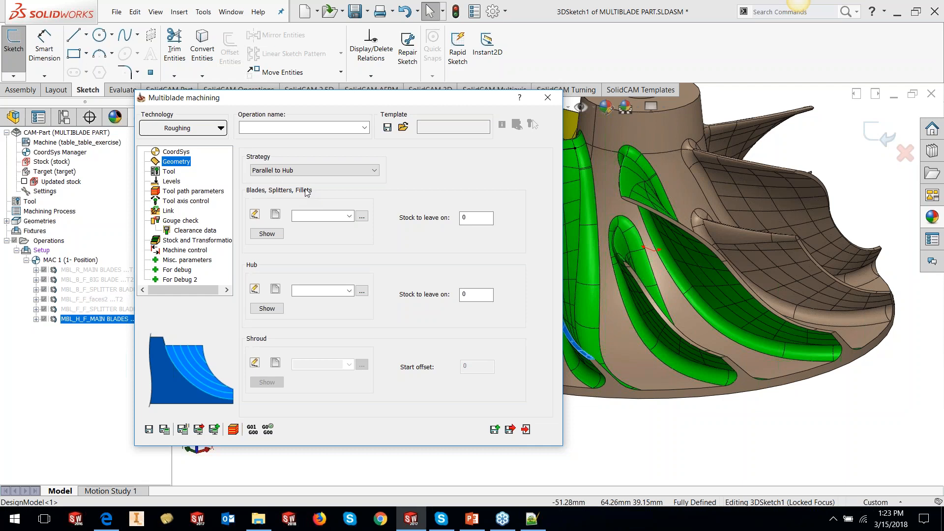
# - Create a new Blades, Splitters, Fillets geometry named MAIN BLADES -1
pyautogui.doubleClick(280, 95)
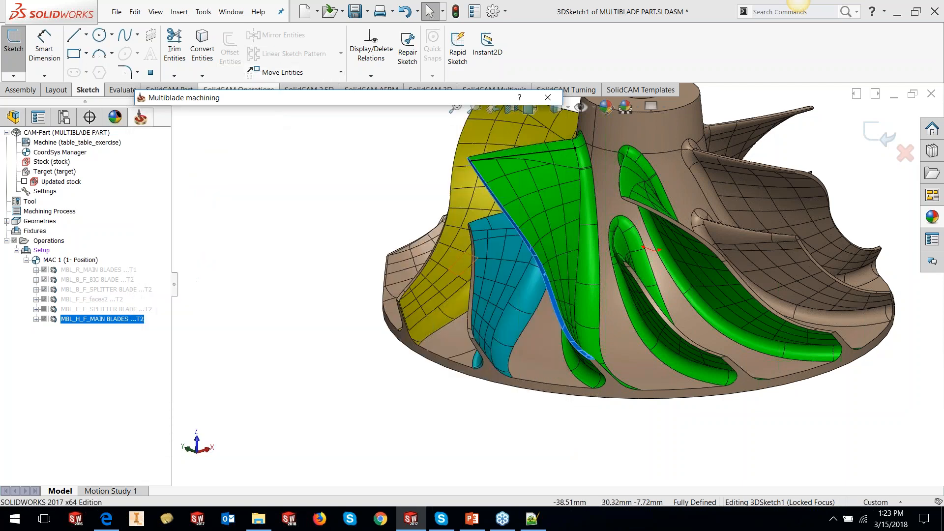
pyautogui.scroll(5, 681, 261)
pyautogui.scroll(-1, 683, 262)
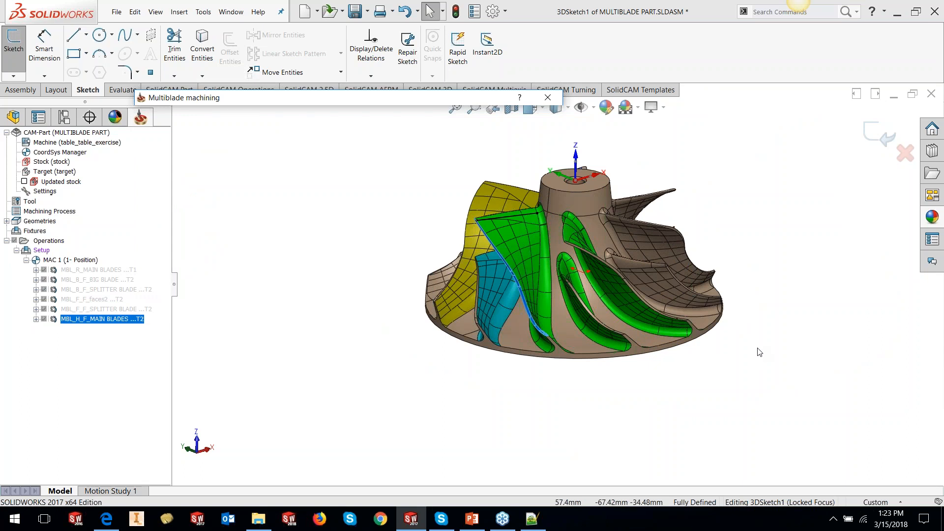
pyautogui.click(668, 211)
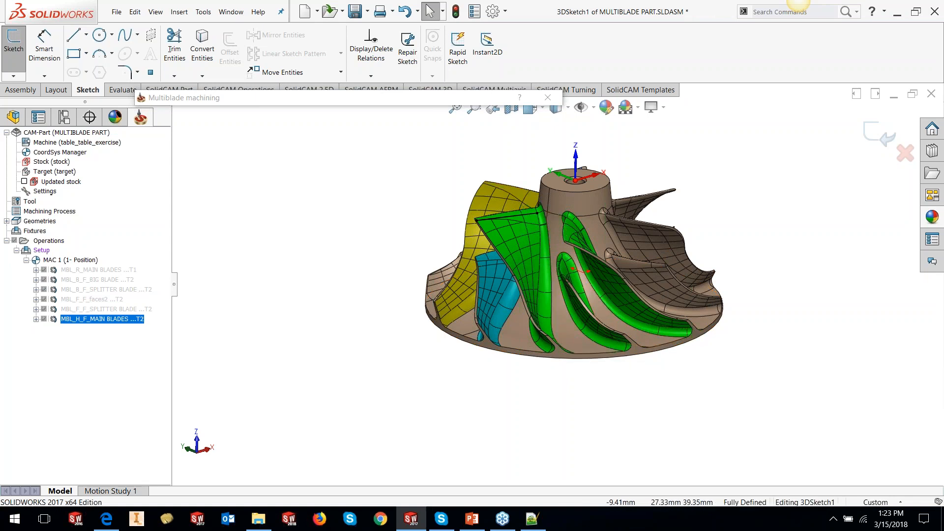
pyautogui.click(389, 98)
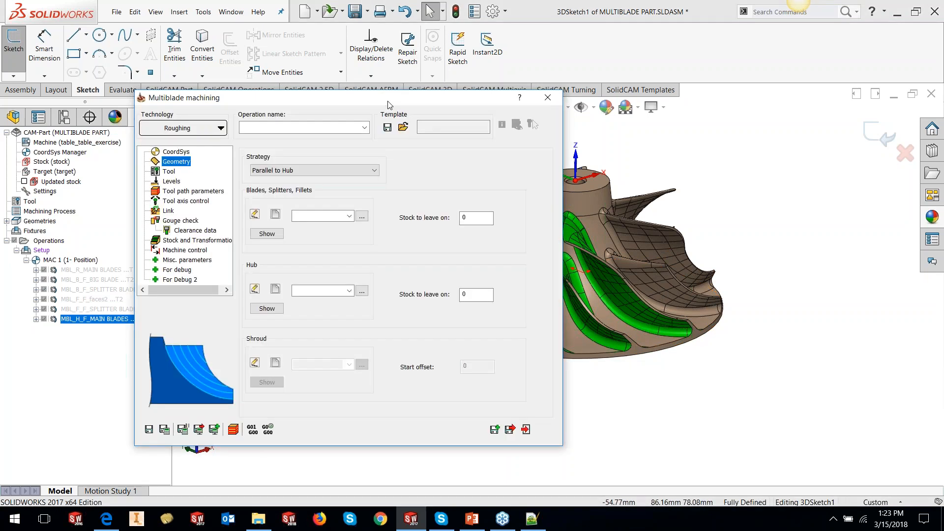
pyautogui.click(276, 215)
pyautogui.moveTo(93, 185); pyautogui.dragTo(8, 187)
pyautogui.write('MAIN')
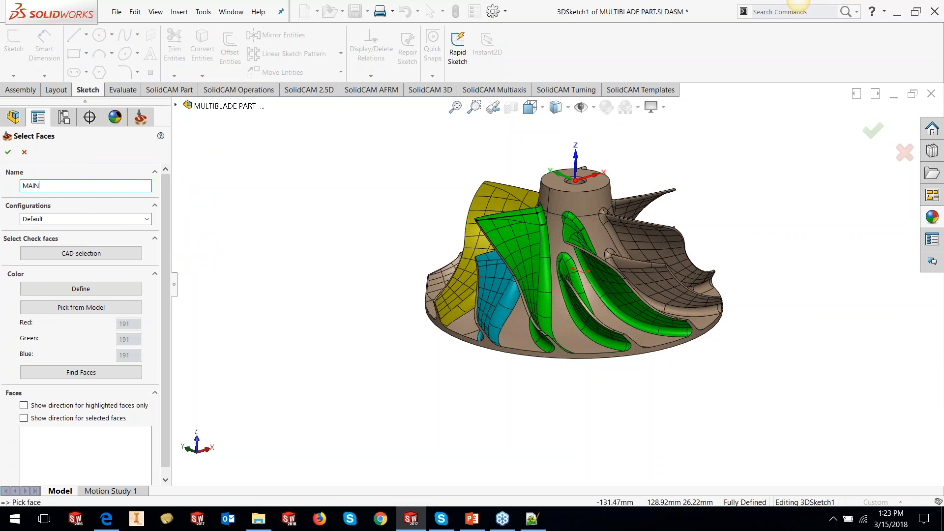
pyautogui.write(' BLADES -1')
# - Pick the main blade colour from the model, find all faces of that colour, and confirm the geometry
pyautogui.click(102, 308)
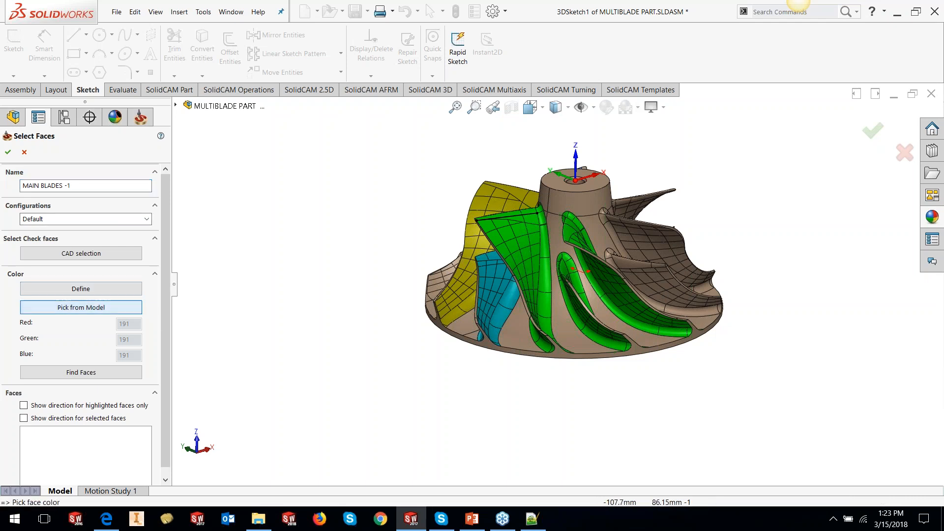
pyautogui.click(529, 266)
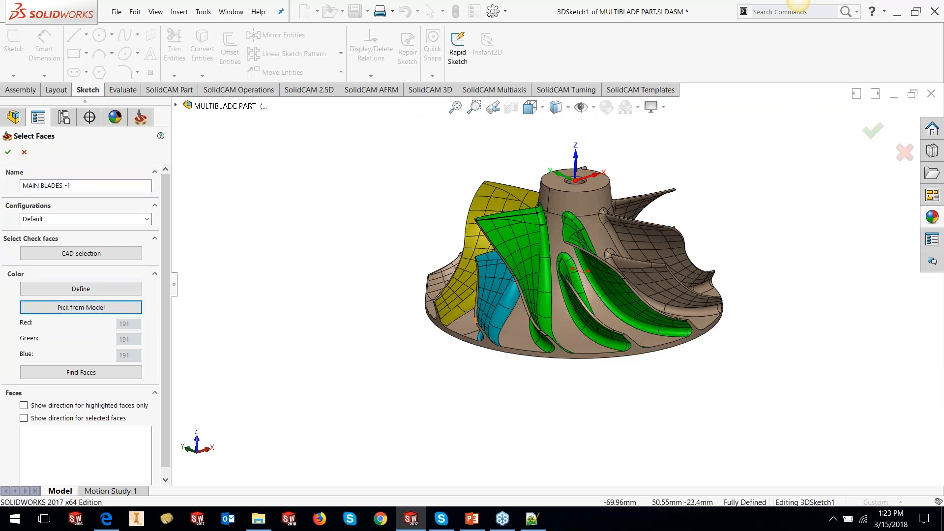
pyautogui.click(72, 375)
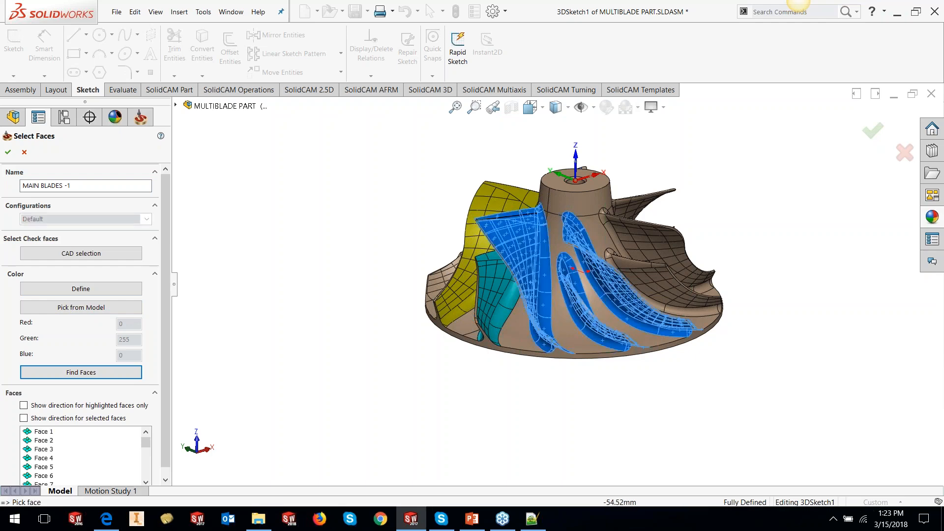
pyautogui.moveTo(599, 236); pyautogui.dragTo(611, 278, button='middle')
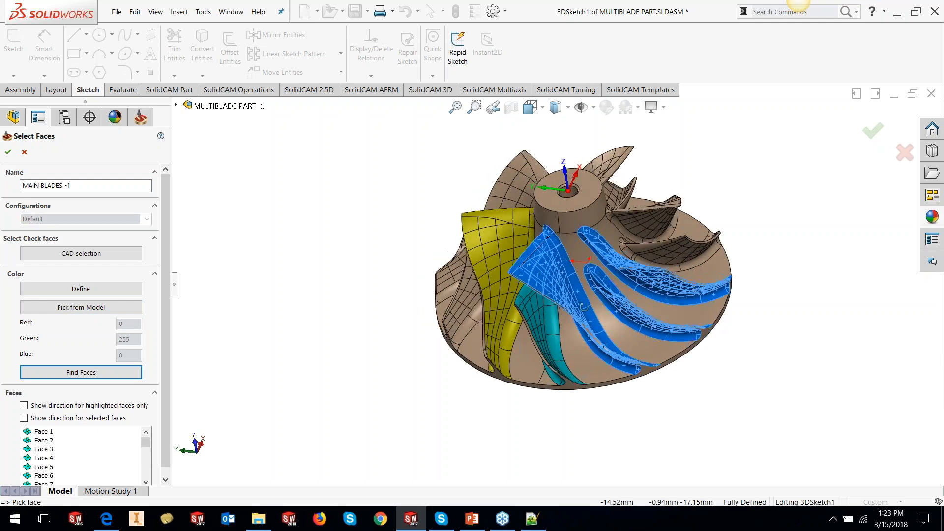
pyautogui.scroll(-3, 611, 278)
pyautogui.scroll(-2, 611, 278)
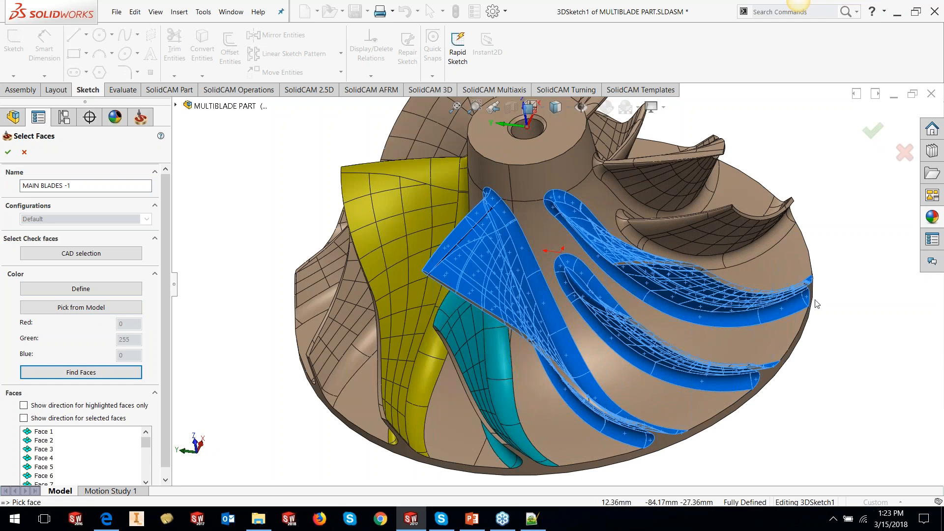
pyautogui.click(8, 153)
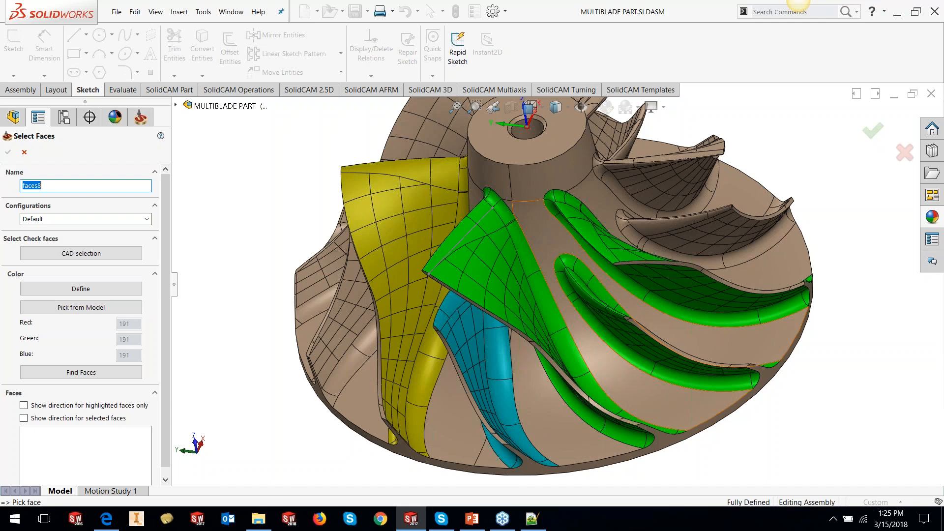
# - Select the three hub faces between the main blades as the new face geometry
pyautogui.click(531, 225)
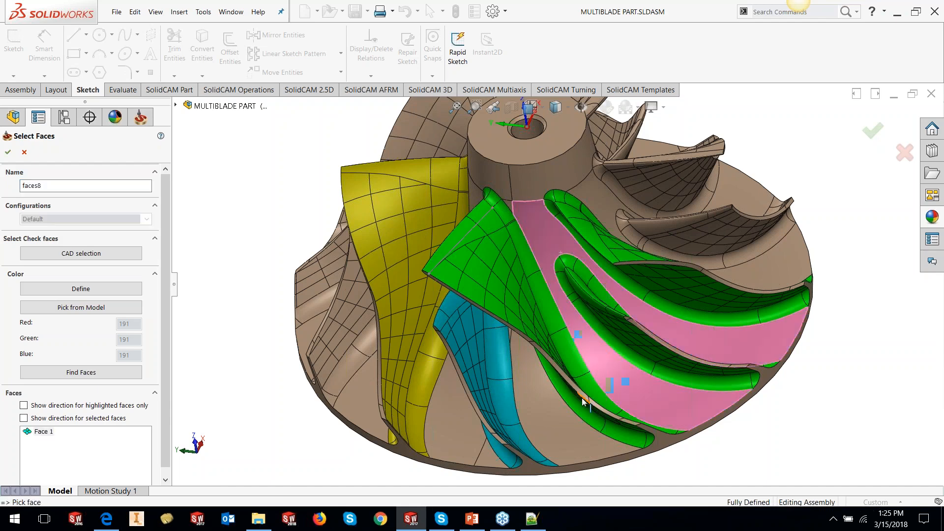
pyautogui.scroll(-4, 562, 209)
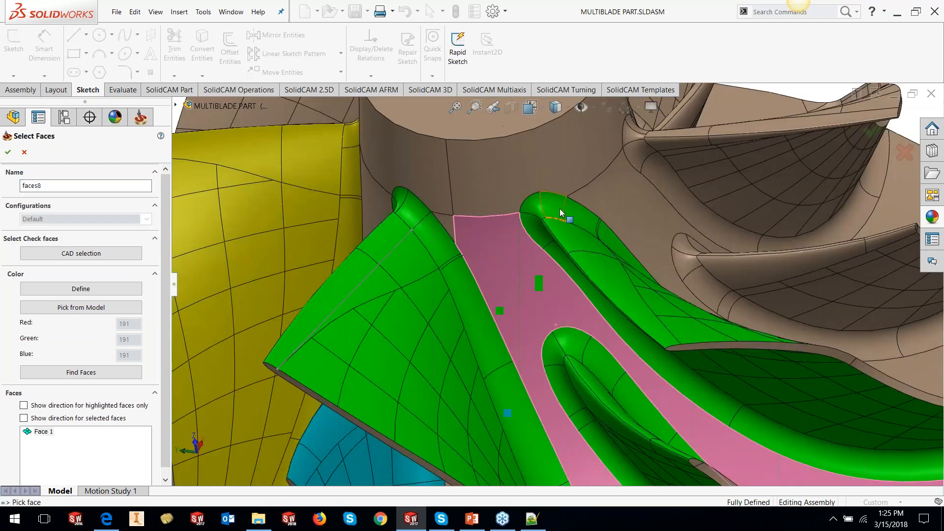
pyautogui.click(446, 219)
pyautogui.click(466, 185)
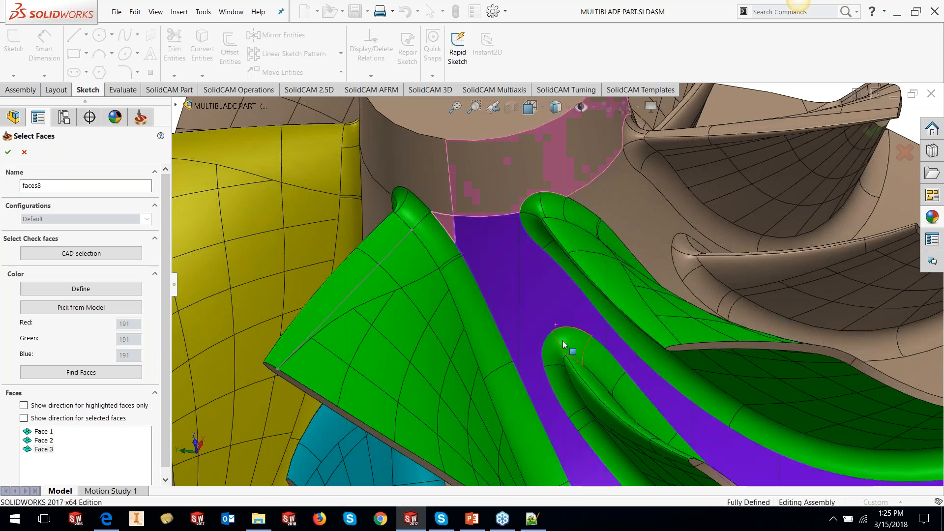
pyautogui.press('f')
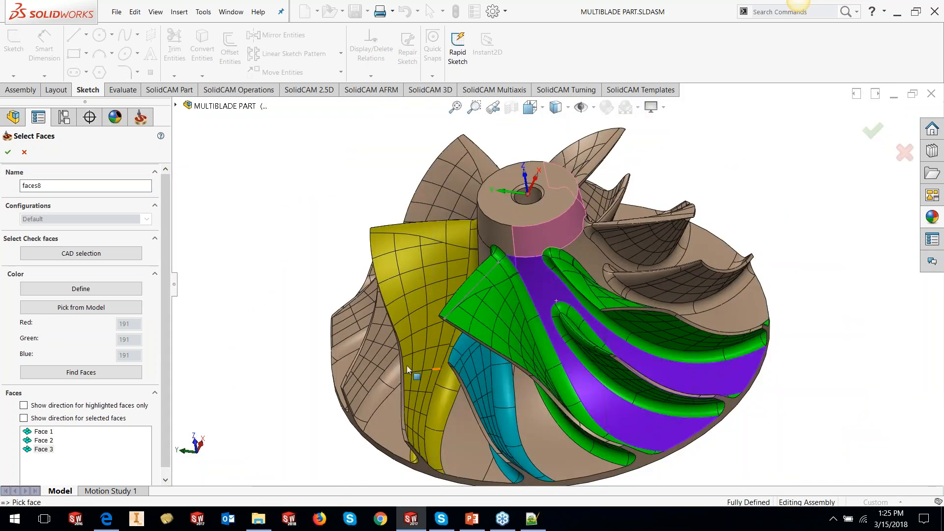
# - Name the hub face geometry HUB-1 and confirm it
pyautogui.moveTo(44, 186); pyautogui.dragTo(20, 185)
pyautogui.write('HUB-1')
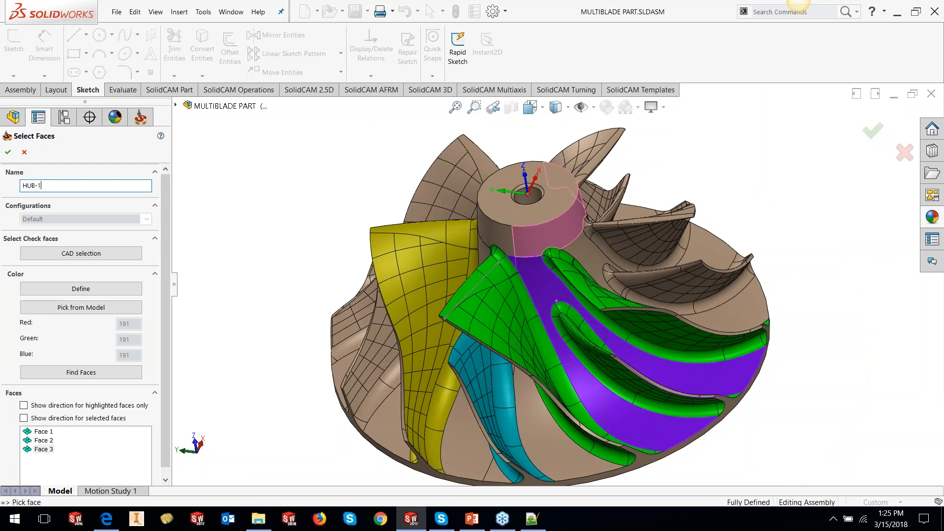
pyautogui.click(8, 152)
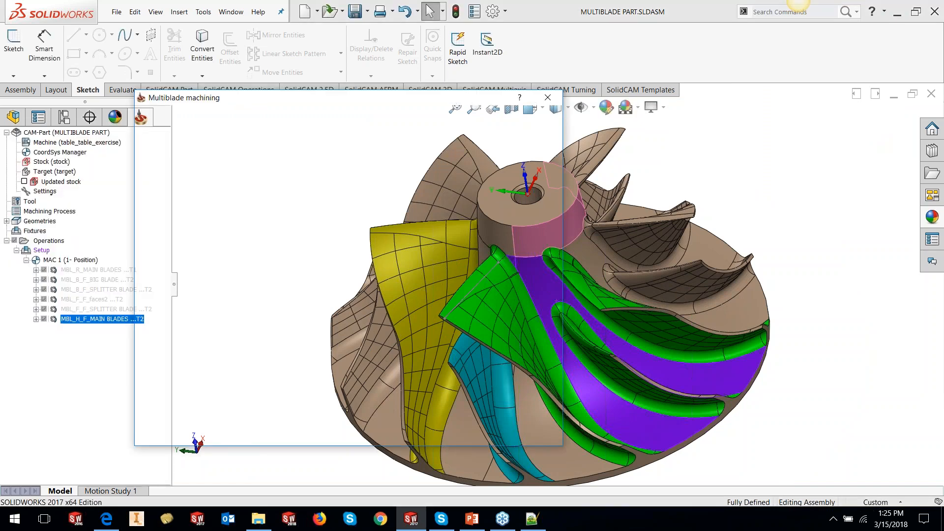
# - Set the stock to leave on the blades and on the hub to 0.5
pyautogui.click(472, 218)
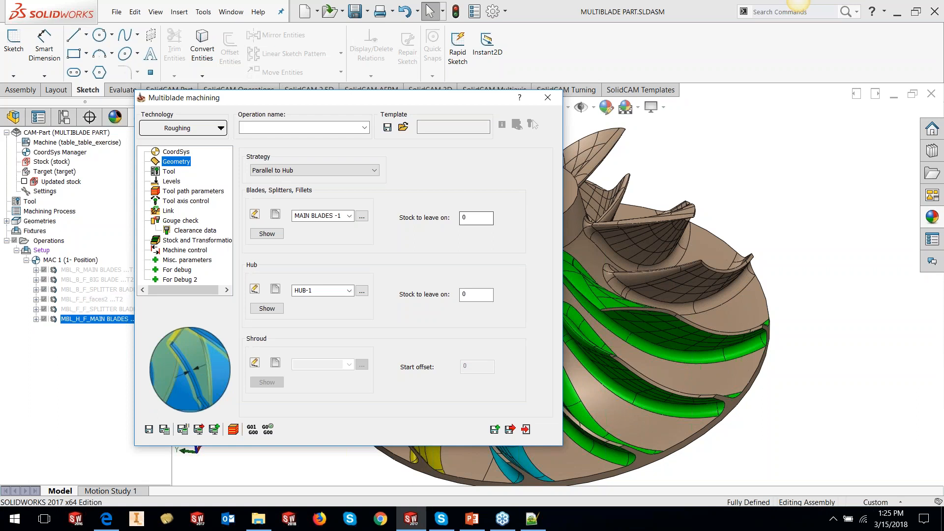
pyautogui.write('.5')
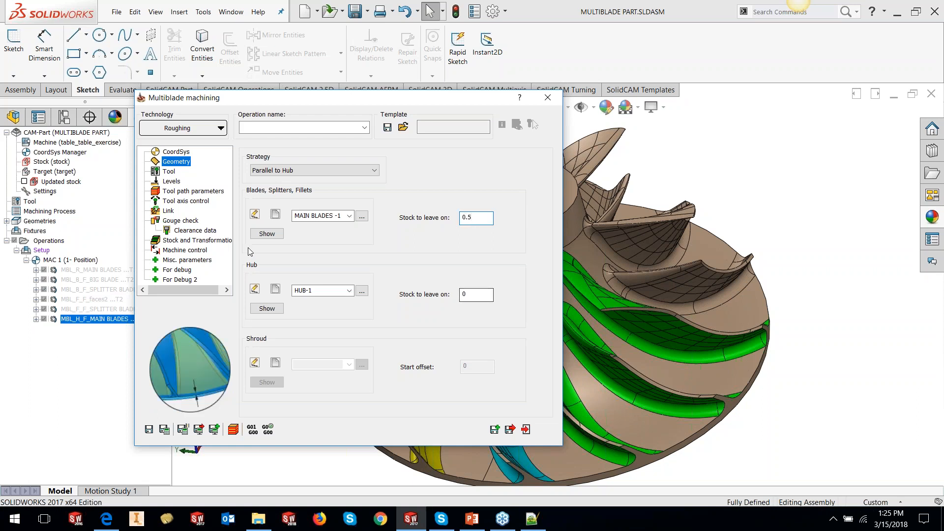
pyautogui.click(473, 295)
pyautogui.write('.5')
# - Choose tool 1, the 12 mm taper ball nose, for the operation after previewing its tool picture
pyautogui.click(173, 172)
pyautogui.click(306, 337)
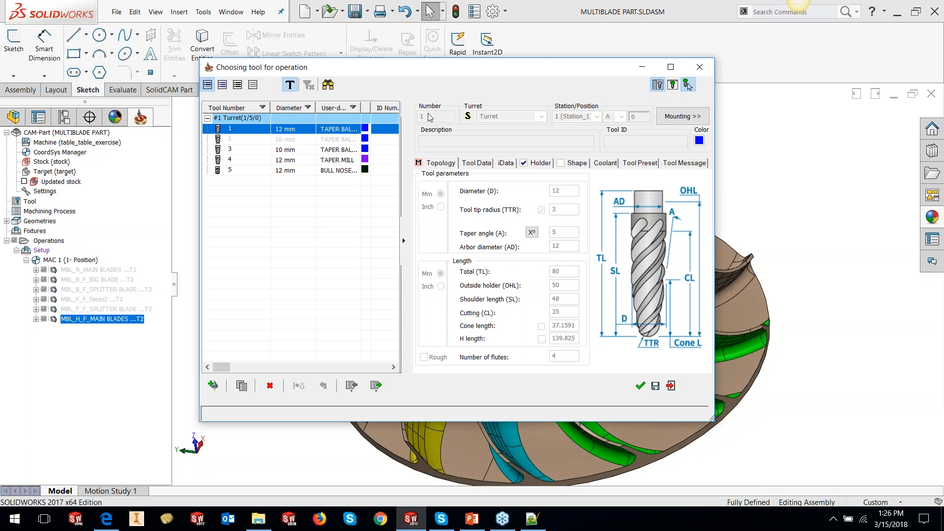
pyautogui.click(672, 86)
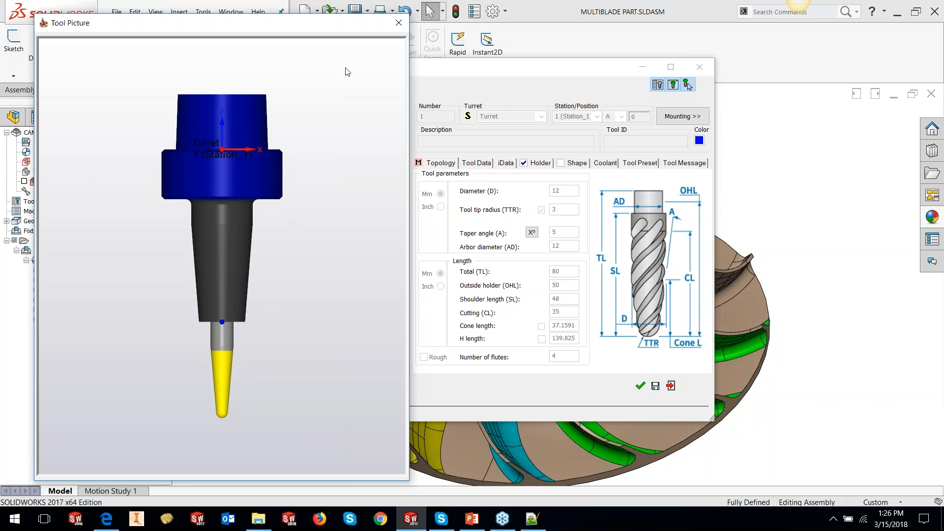
pyautogui.click(399, 23)
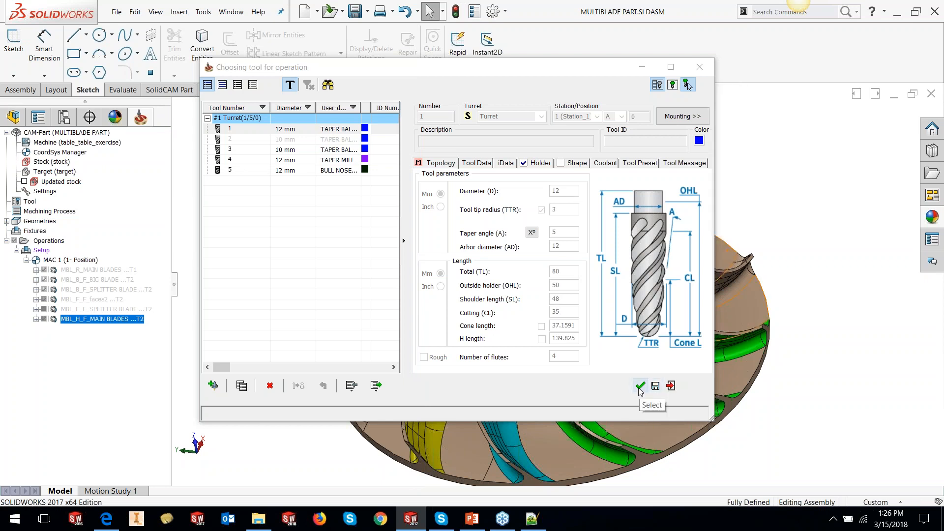
pyautogui.click(640, 387)
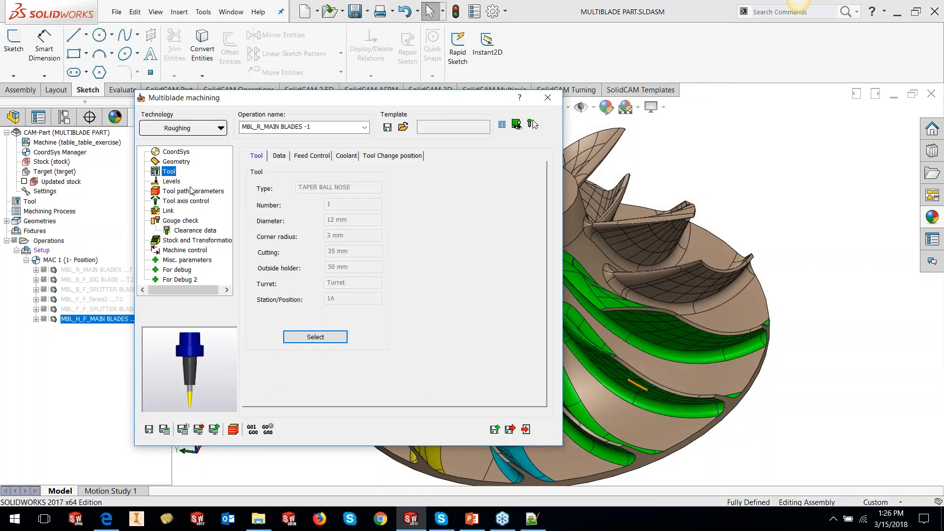
# - Review the Levels page and try adjusting the tool axis smoothing slider in the tool path parameters
pyautogui.click(177, 181)
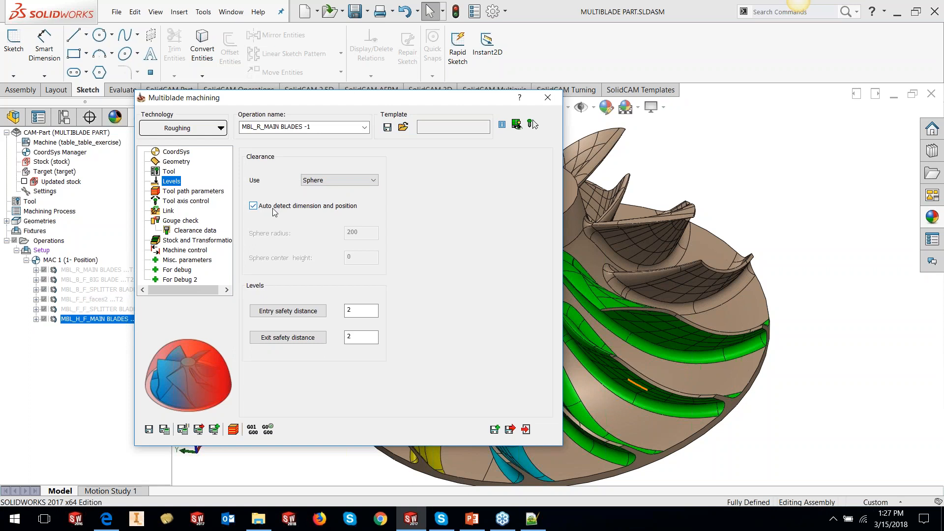
pyautogui.click(216, 191)
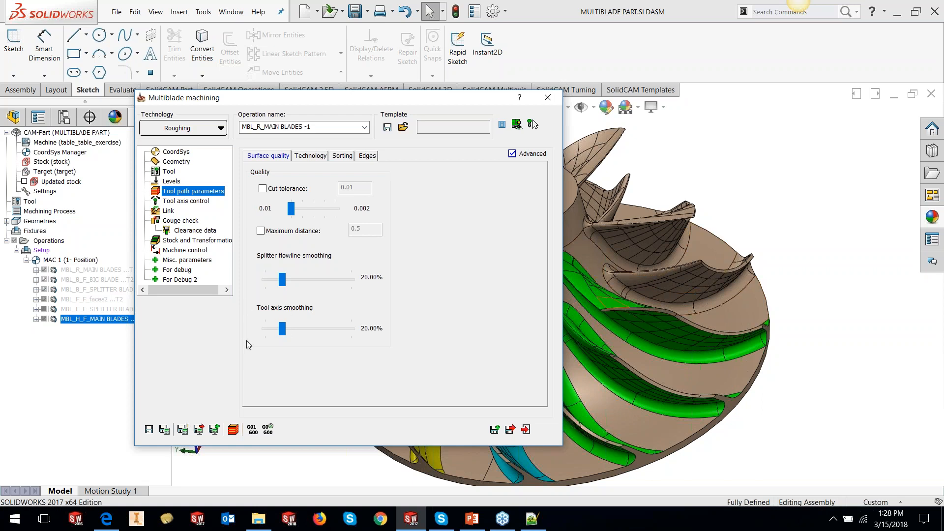
pyautogui.moveTo(281, 330); pyautogui.dragTo(324, 335)
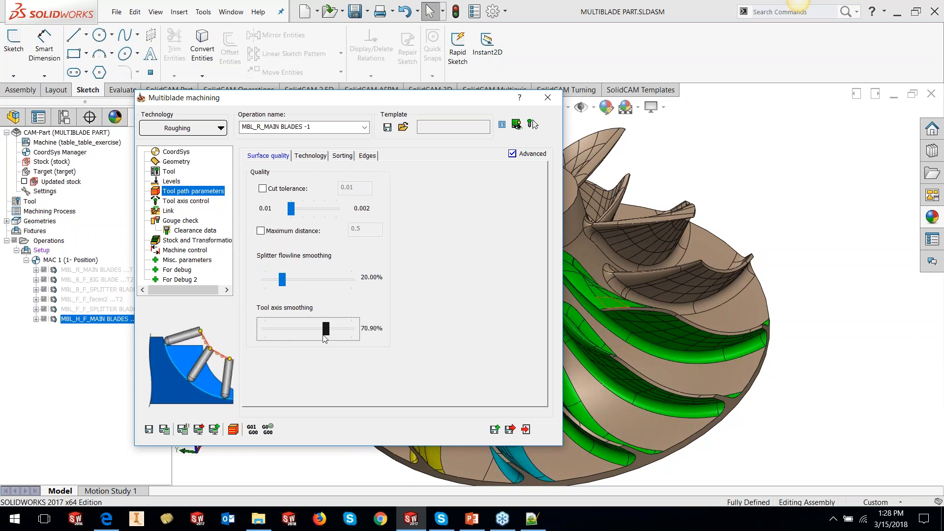
pyautogui.press('Right')
pyautogui.press('Right')
pyautogui.press('Right')
pyautogui.press('Right')
pyautogui.press('Right')
pyautogui.press('Right')
pyautogui.press('Right')
pyautogui.press('Right')
pyautogui.moveTo(327, 331); pyautogui.dragTo(280, 334)
pyautogui.moveTo(293, 347); pyautogui.dragTo(296, 389)
# - Set layers by maximum distance 1 and slices by maximum distance 2 on the Technology page
pyautogui.click(313, 156)
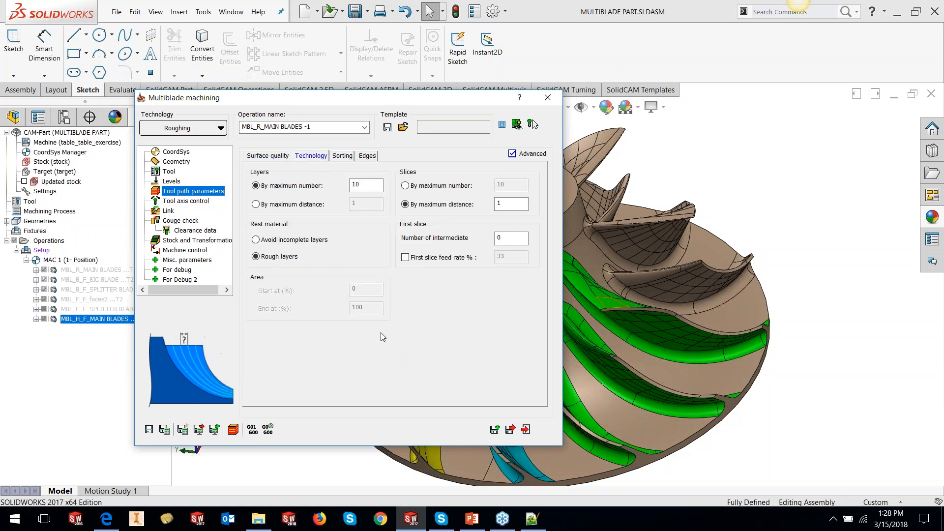
pyautogui.click(310, 204)
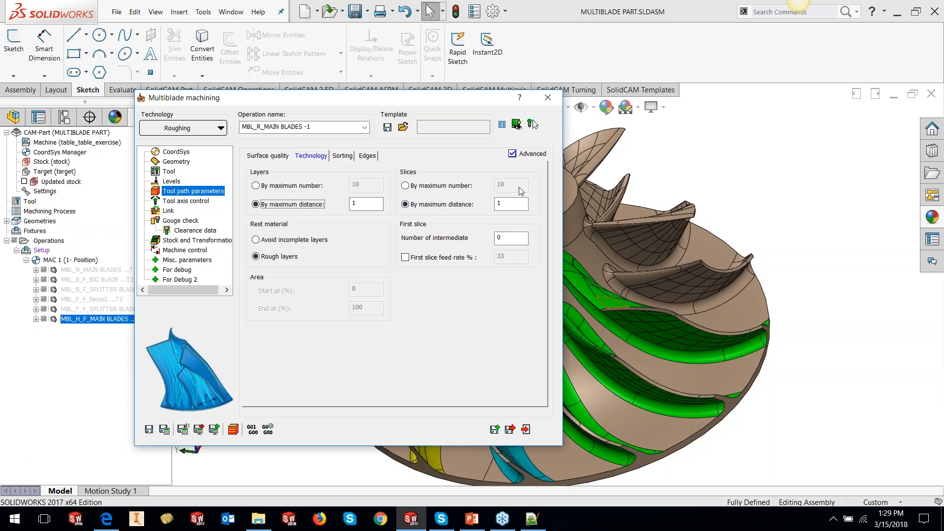
pyautogui.doubleClick(504, 203)
pyautogui.write('1')
pyautogui.write('2')
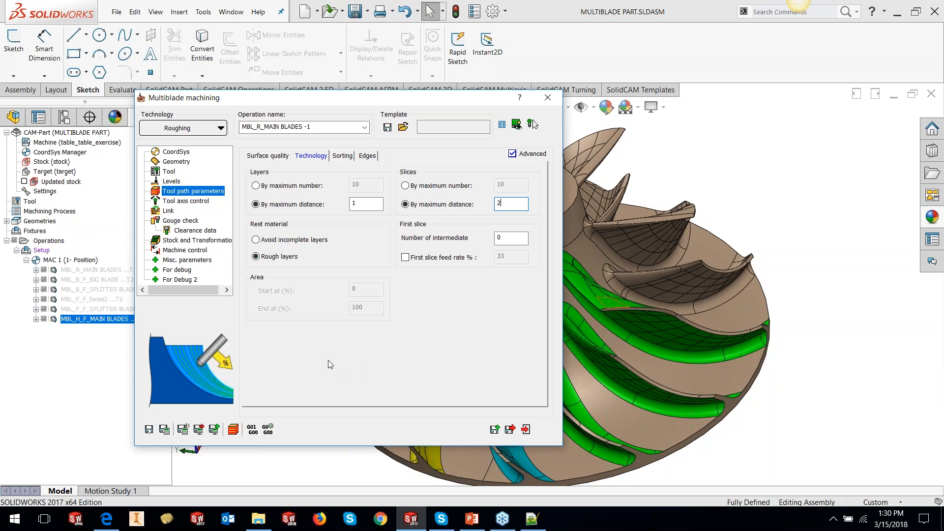
# - Try setting the number of intermediate first slices to 5, then set it back to 0
pyautogui.click(502, 238)
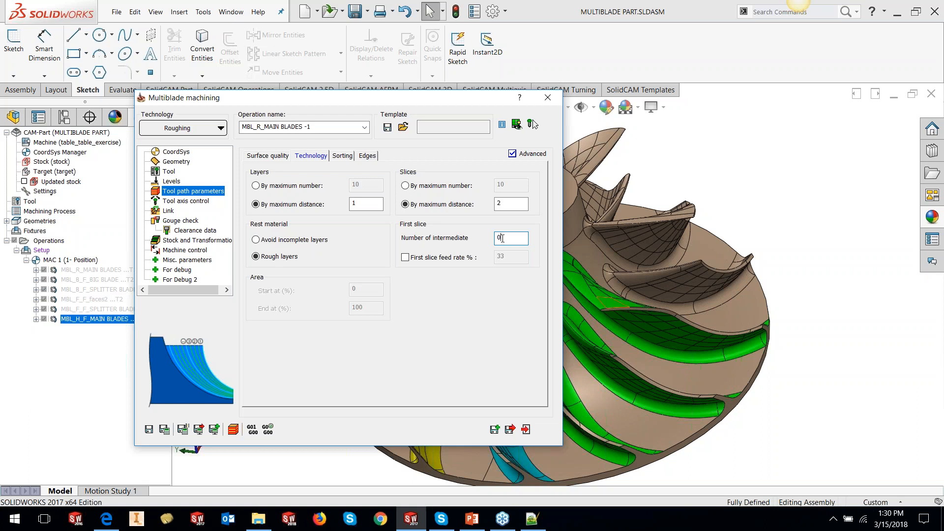
pyautogui.press('BackSpace')
pyautogui.write('5')
pyautogui.click(511, 204)
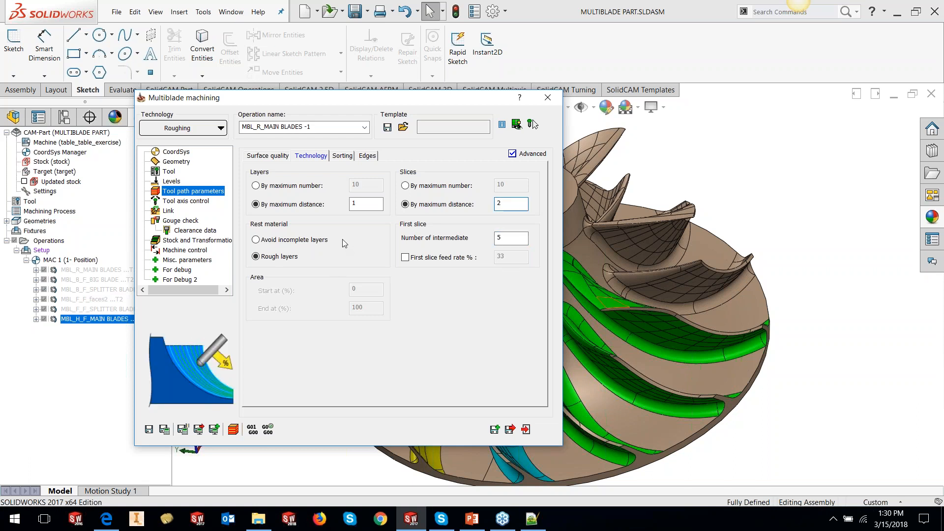
pyautogui.click(367, 204)
pyautogui.click(497, 239)
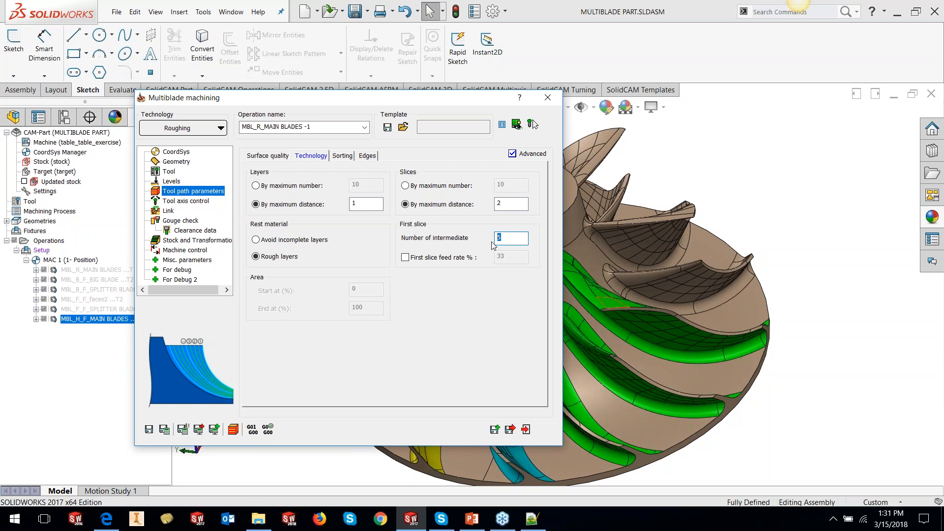
pyautogui.write('0')
# - Set the sorting method to Zigzag, start from leading edge, with Left to right ordering
pyautogui.click(343, 156)
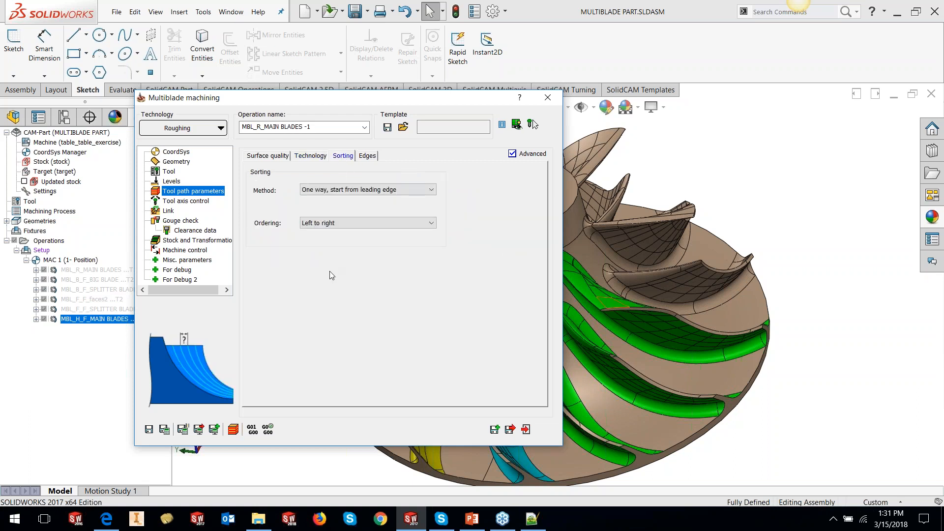
pyautogui.click(347, 190)
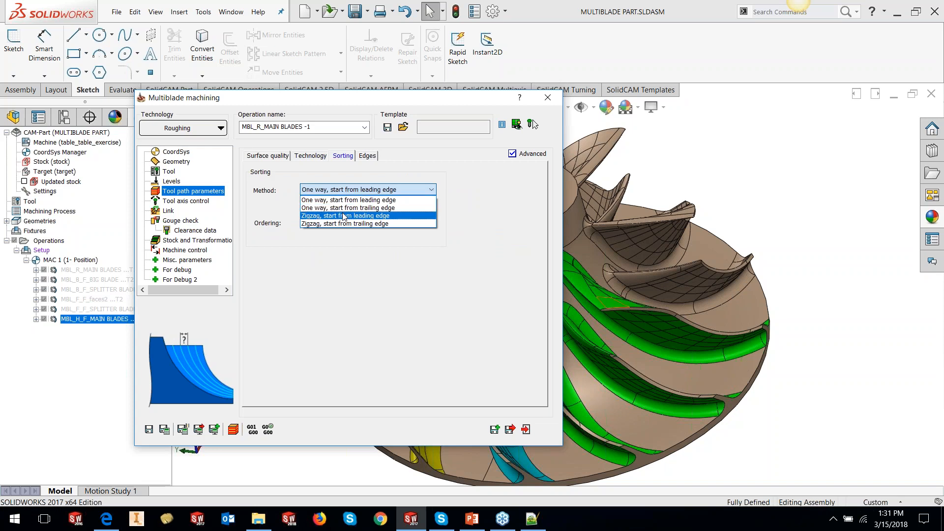
pyautogui.click(344, 216)
pyautogui.moveTo(342, 97); pyautogui.dragTo(221, 124)
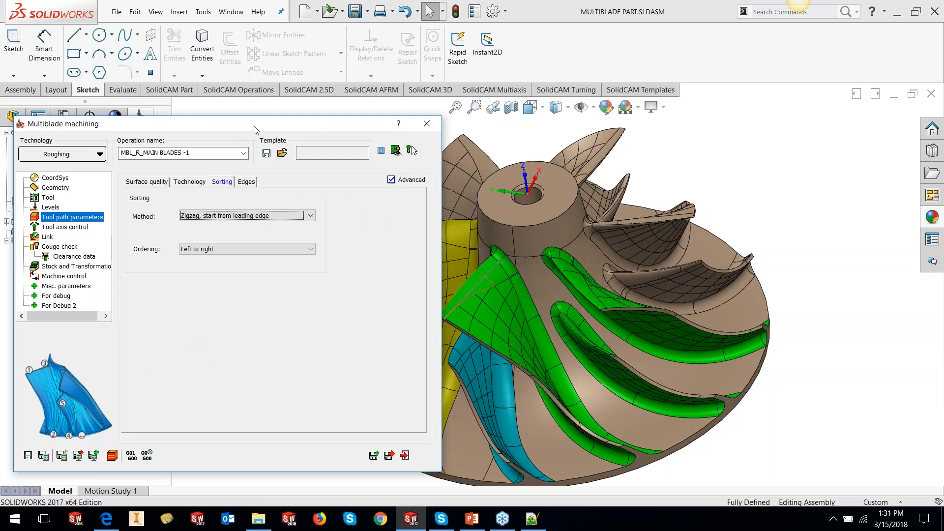
pyautogui.moveTo(321, 118); pyautogui.dragTo(515, 79)
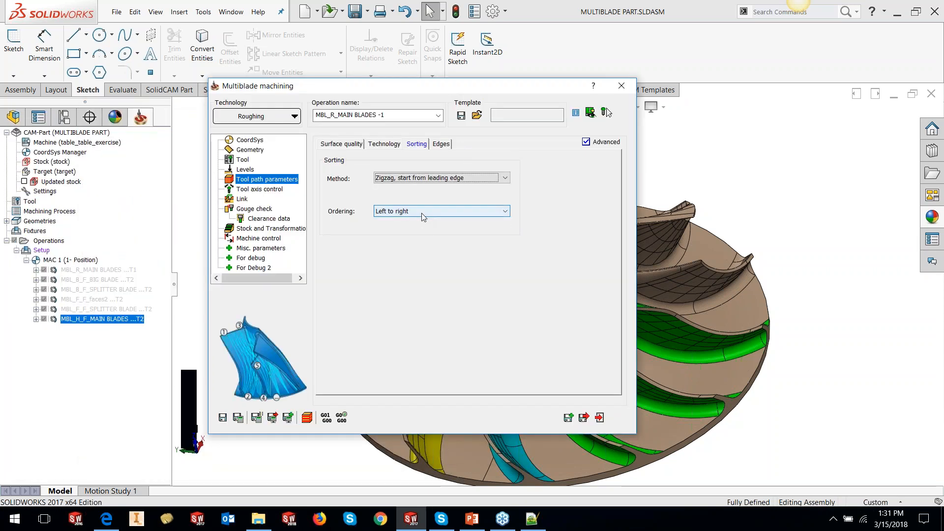
pyautogui.click(422, 213)
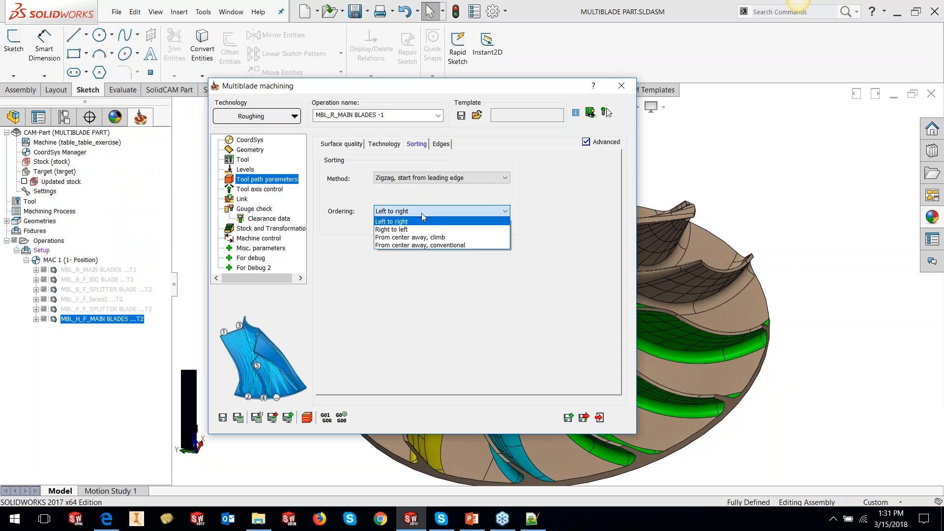
pyautogui.click(415, 223)
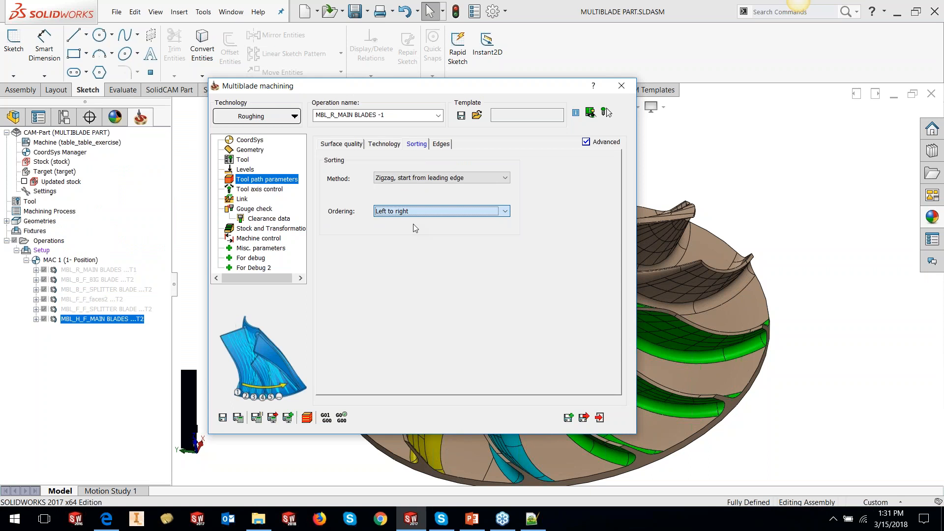
# - Open the Edges settings and try edge rolling Trimmed by tool radius while previewing the model
pyautogui.click(444, 143)
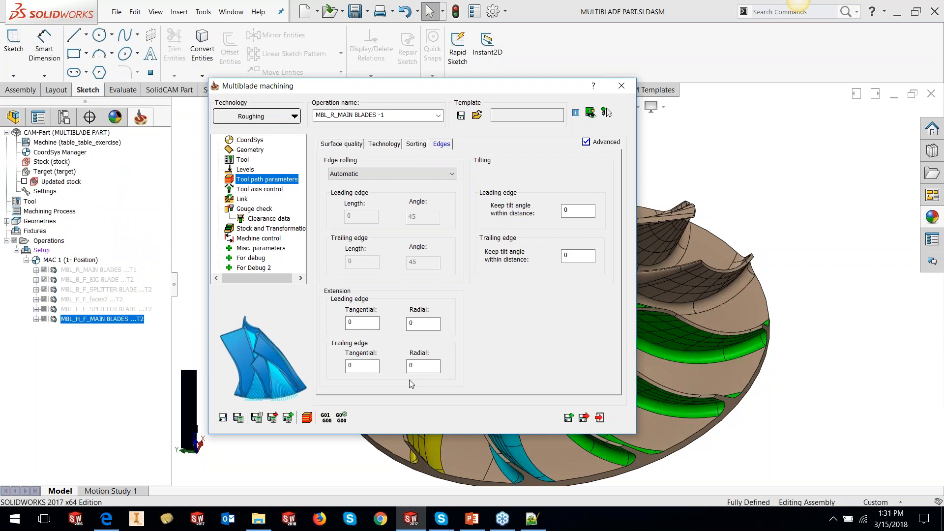
pyautogui.doubleClick(473, 89)
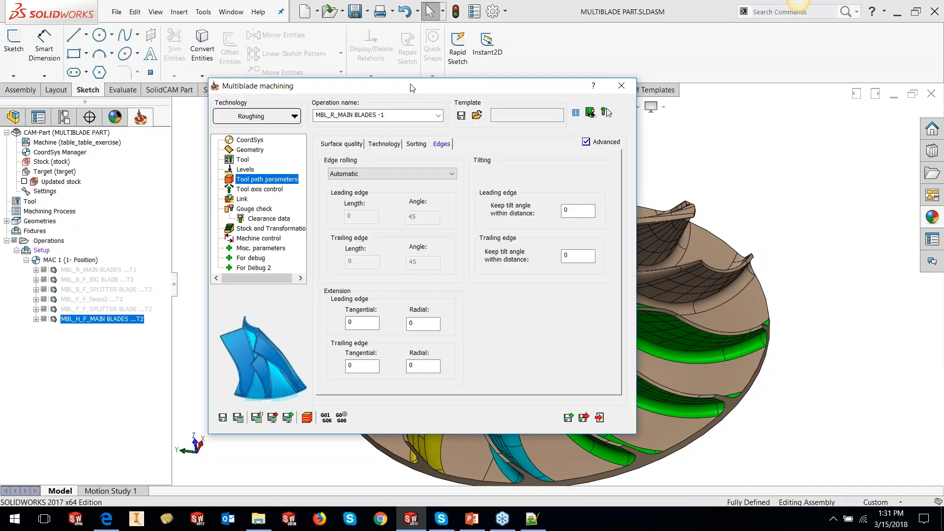
pyautogui.click(391, 174)
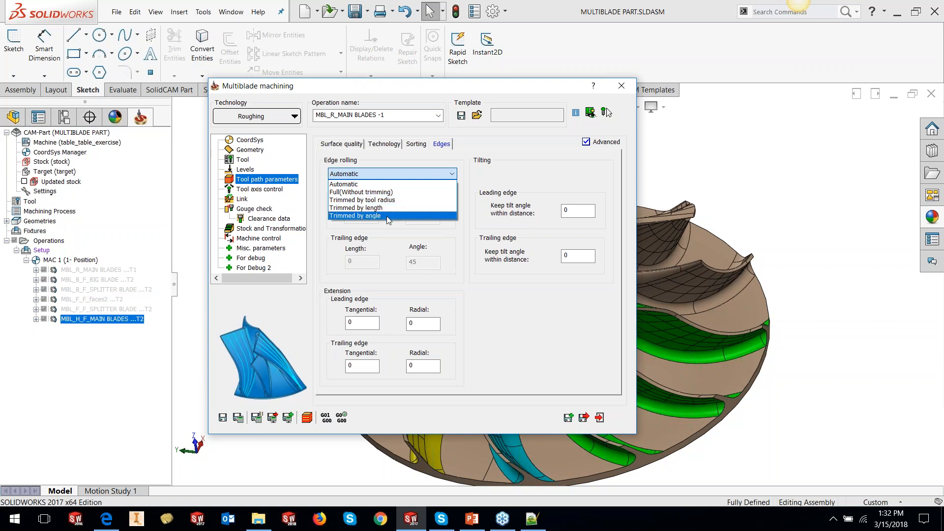
pyautogui.click(419, 201)
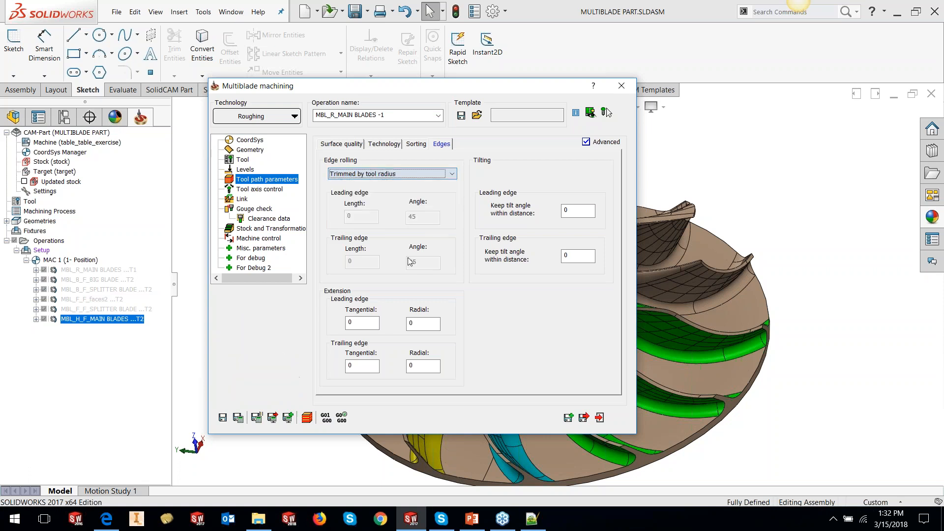
pyautogui.click(606, 113)
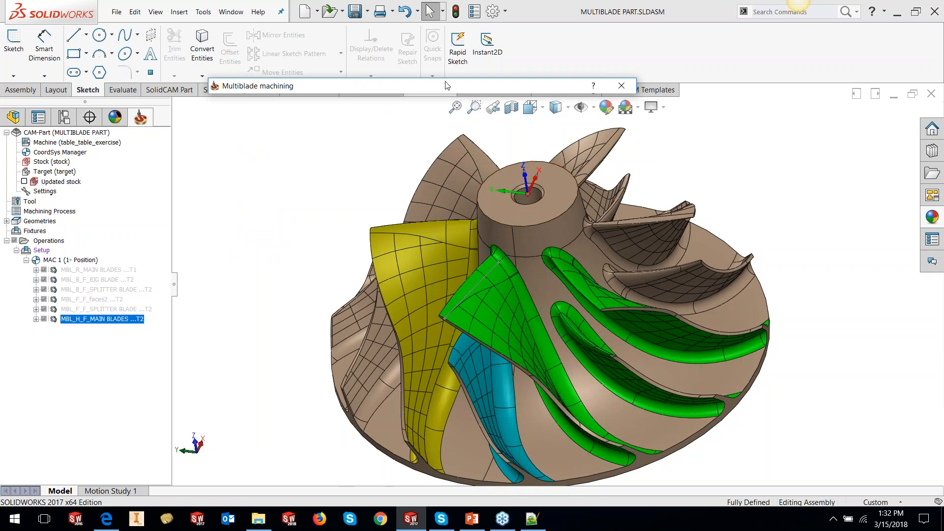
# - Try edge rolling Trimmed by length with its leading and trailing lengths, then set edge rolling back to Automatic
pyautogui.moveTo(446, 83)
pyautogui.click(435, 174)
pyautogui.click(408, 213)
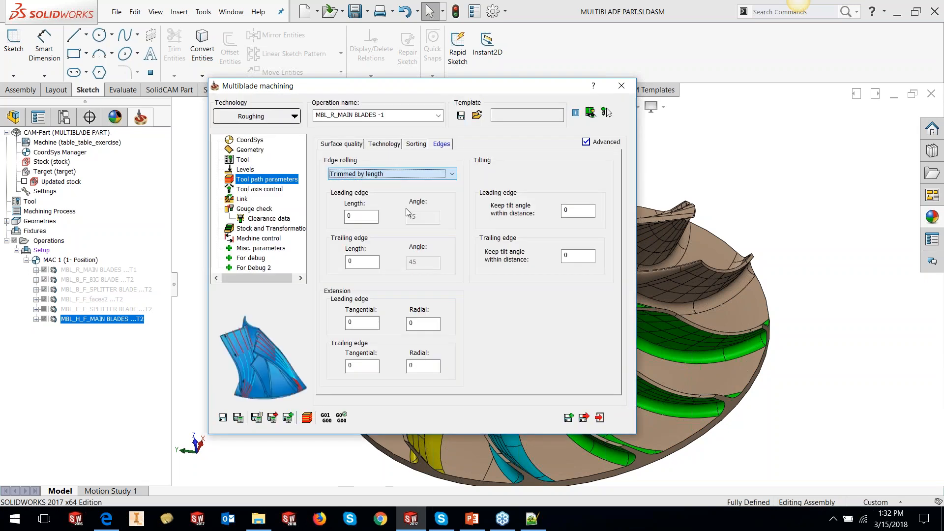
pyautogui.doubleClick(349, 216)
pyautogui.doubleClick(350, 261)
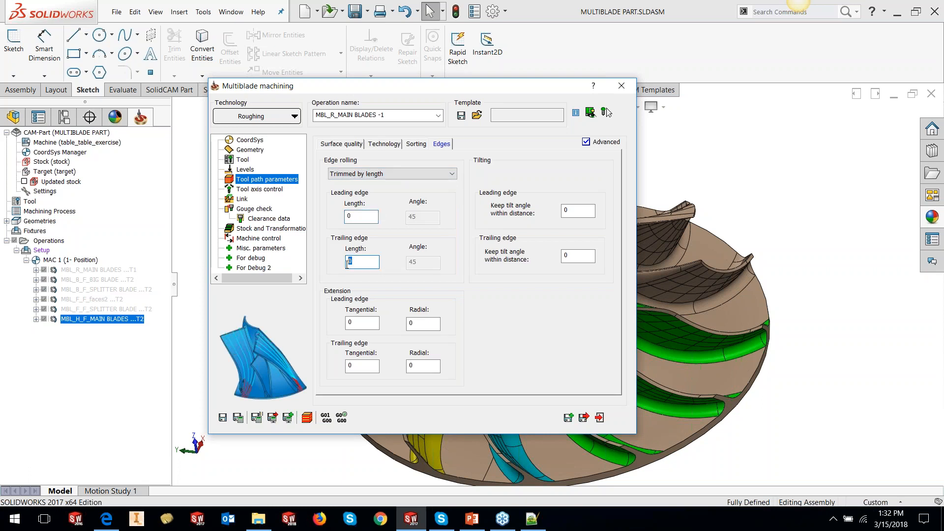
pyautogui.click(397, 177)
pyautogui.click(398, 190)
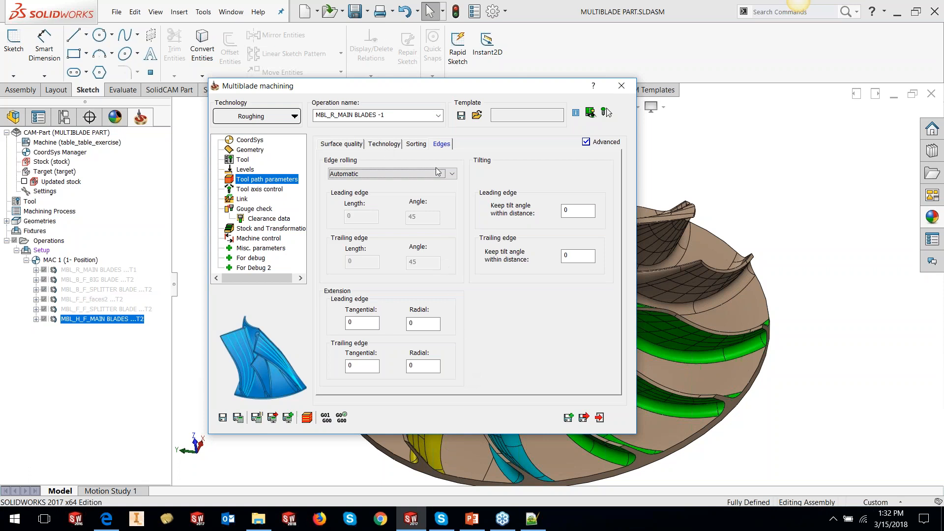
# - Review the tool axis control, link, gouge check and clearance data pages, switching the machine angle limit on and back off
pyautogui.click(251, 191)
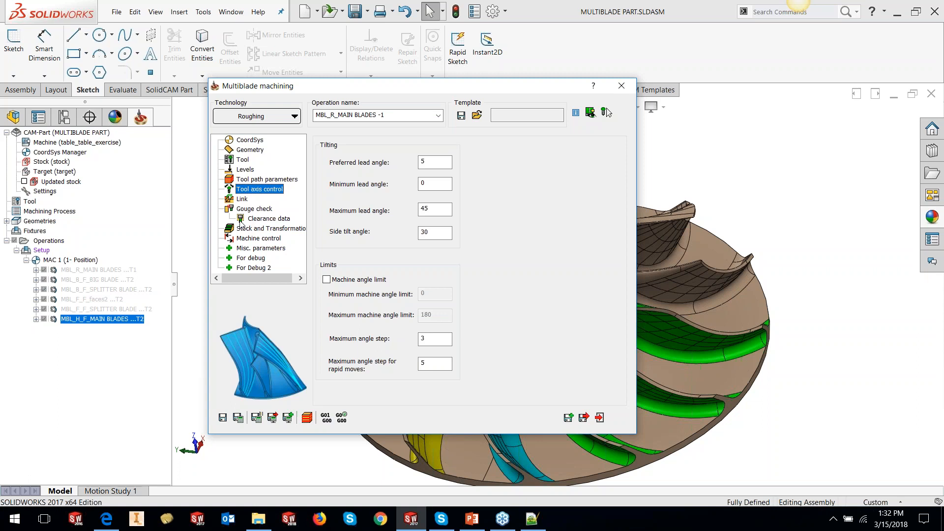
pyautogui.click(353, 283)
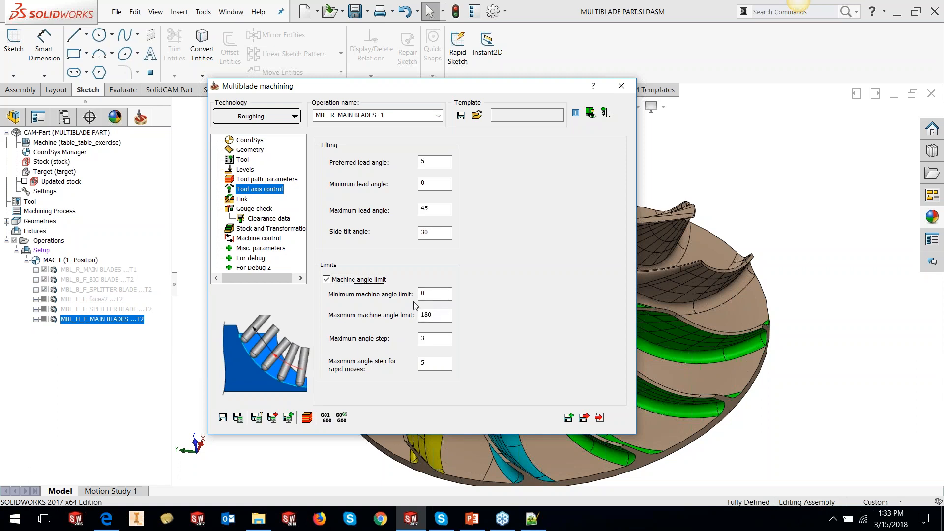
pyautogui.click(370, 281)
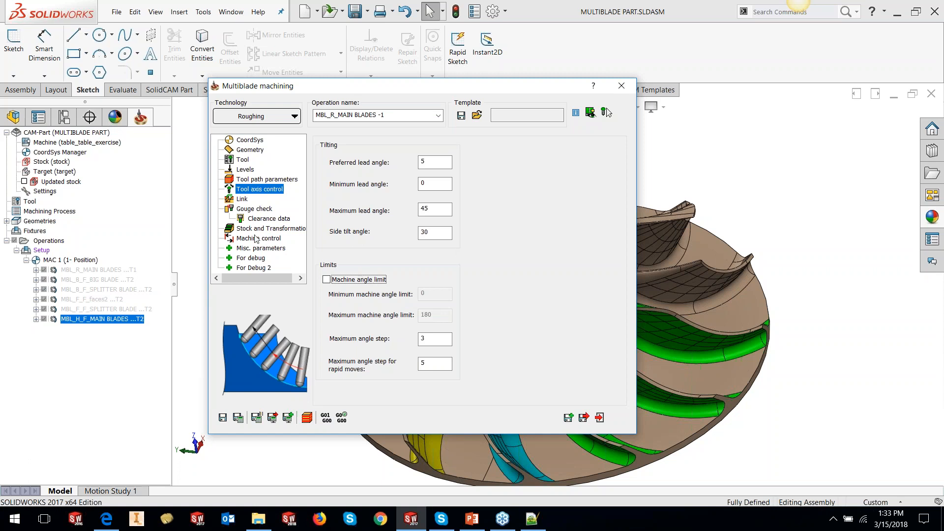
pyautogui.click(237, 200)
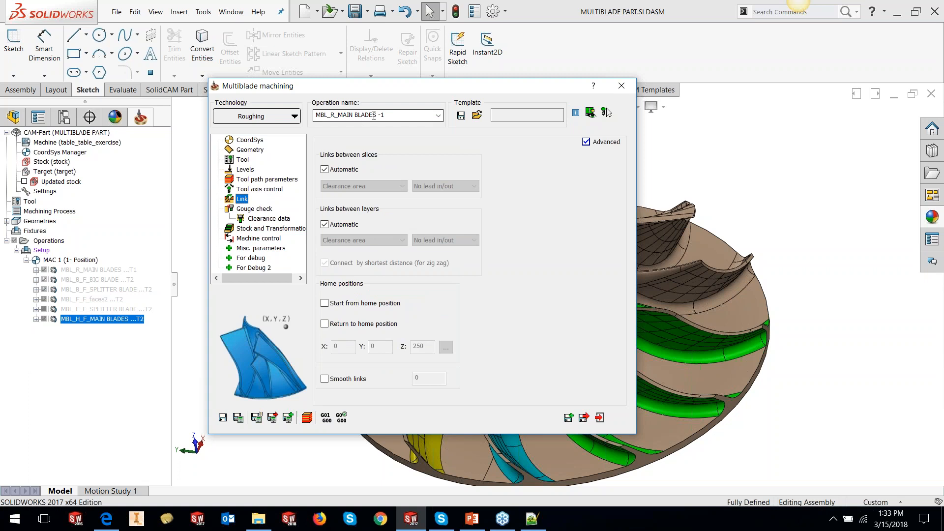
pyautogui.click(251, 208)
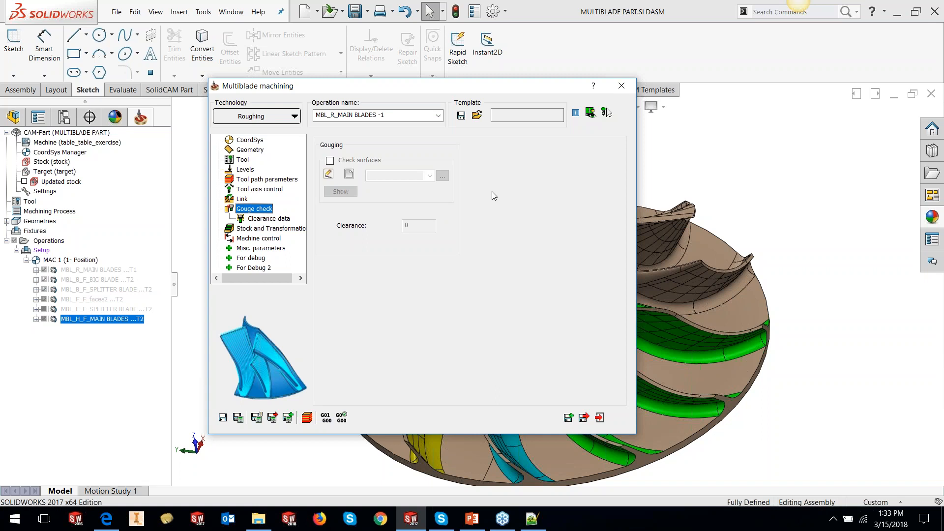
pyautogui.click(278, 218)
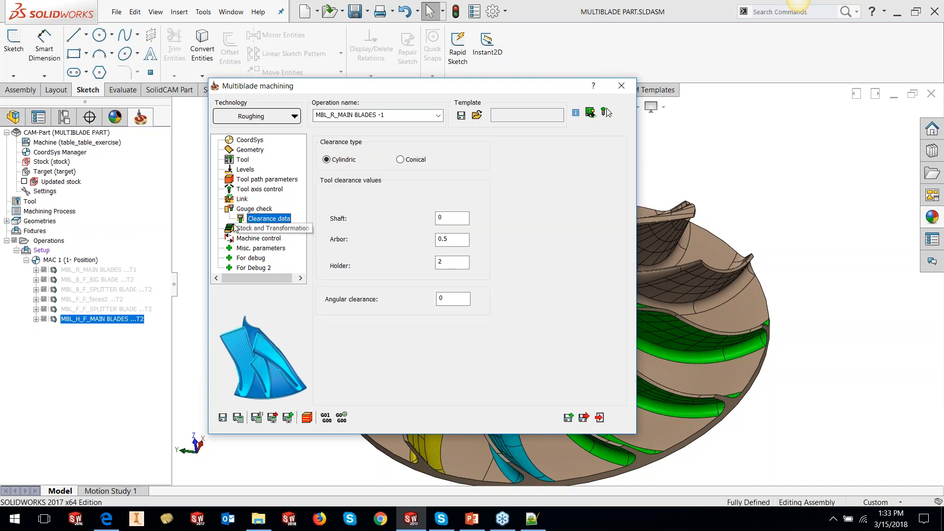
# - Save and close the MBL_R_MAIN BLADES -1 roughing operation, then calculate it from the operations tree
pyautogui.click(223, 417)
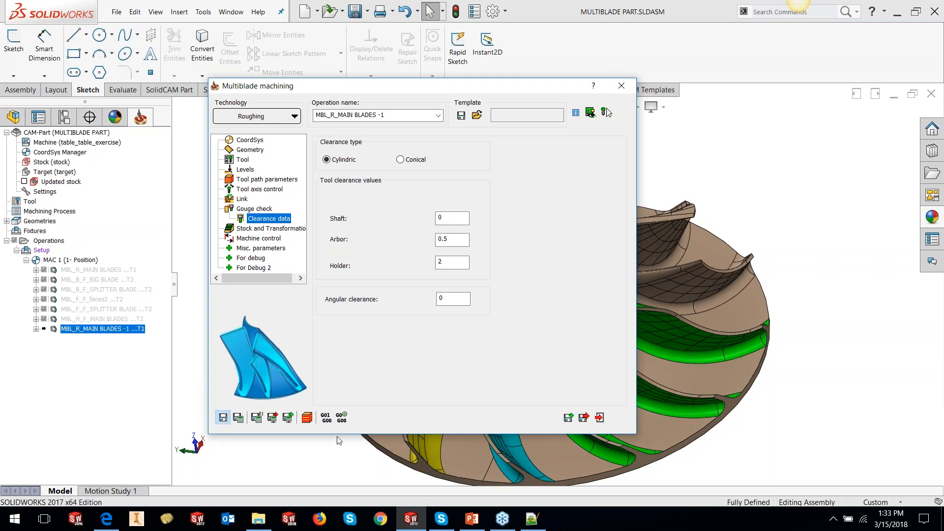
pyautogui.click(599, 418)
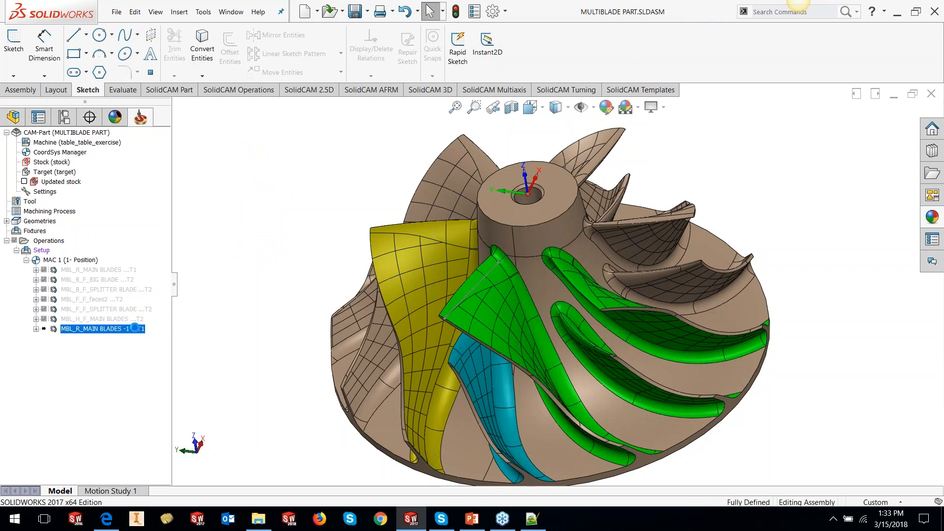
pyautogui.rightClick(134, 327)
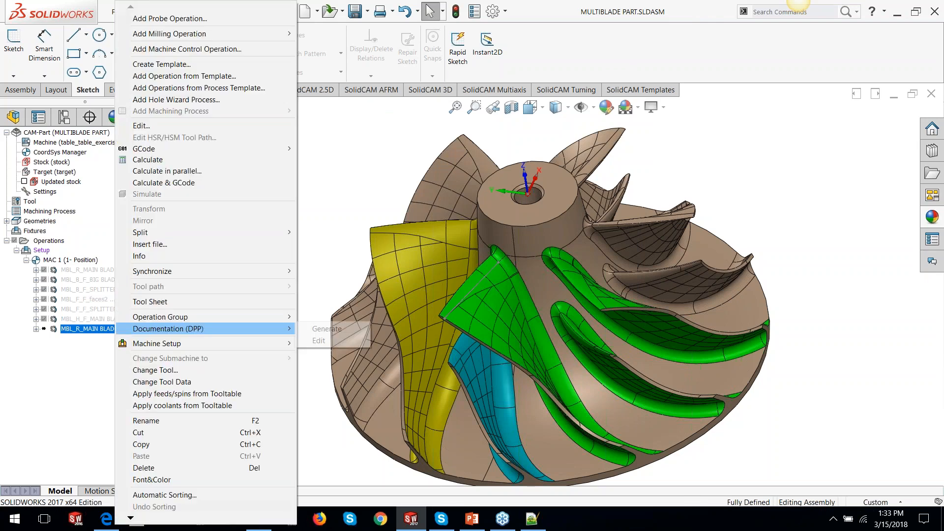
pyautogui.click(275, 206)
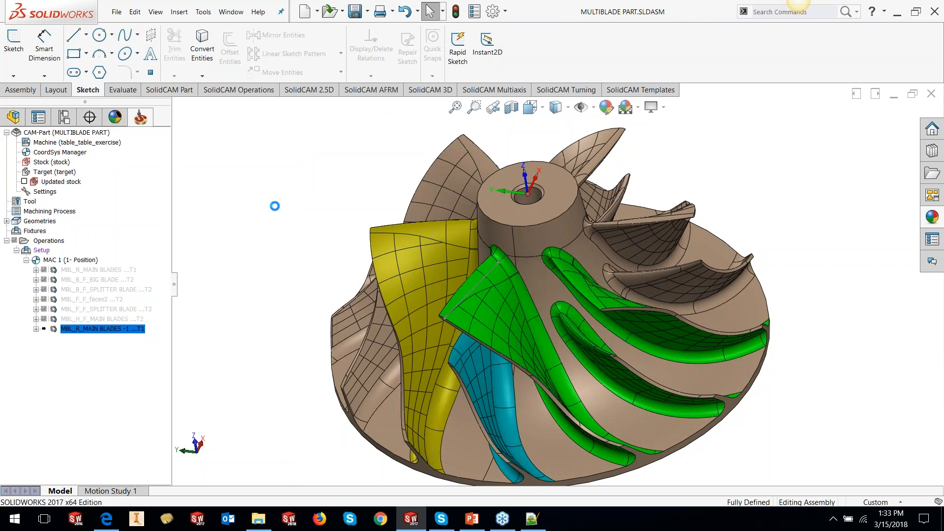
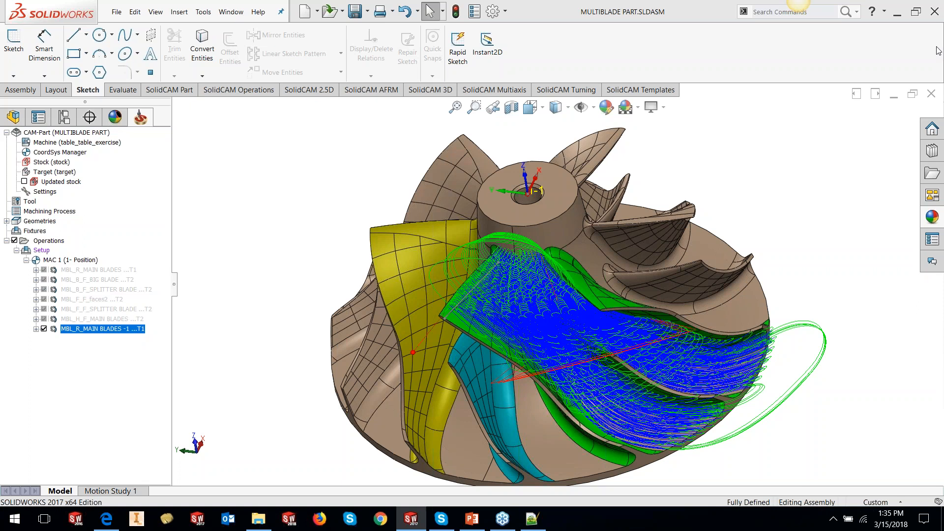
# - Inspect the calculated roughing toolpath around the hub and blades, then hide its display
pyautogui.moveTo(806, 205); pyautogui.dragTo(575, 226, button='middle')
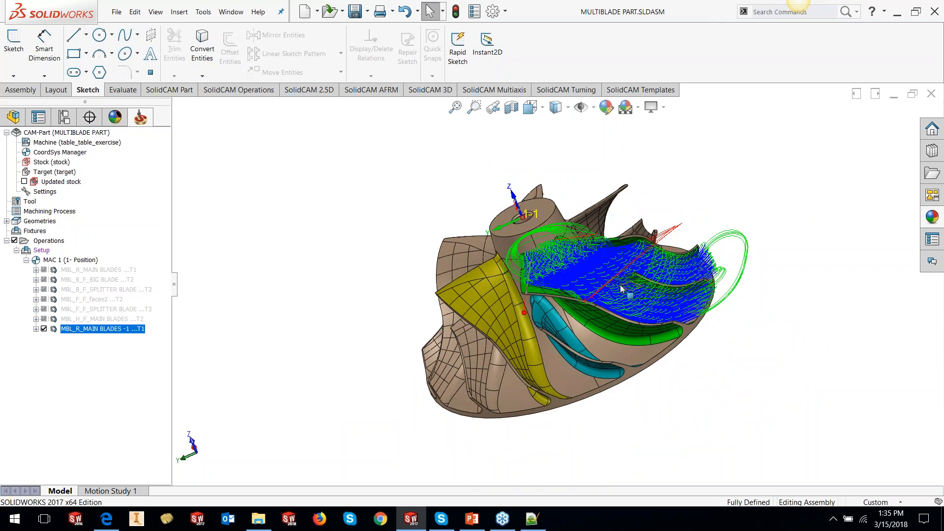
pyautogui.scroll(-4, 601, 275)
pyautogui.scroll(-2, 601, 275)
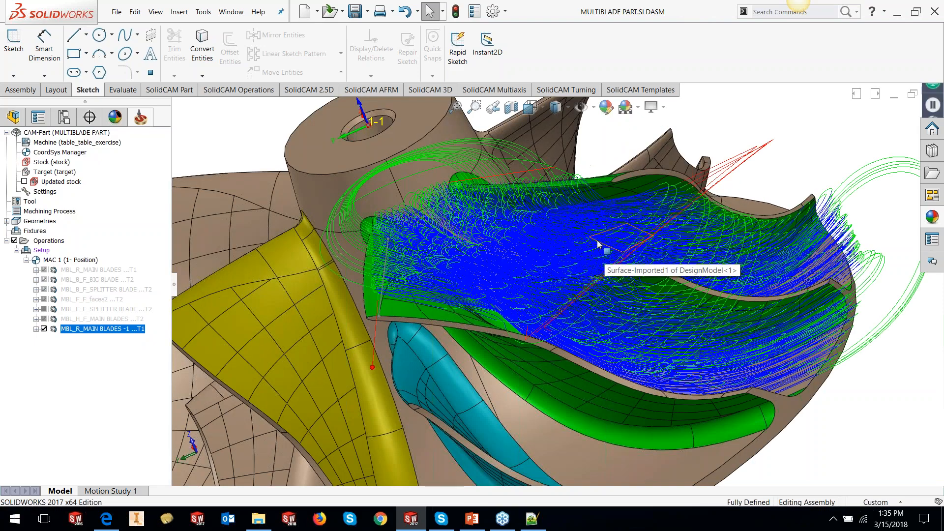
pyautogui.moveTo(597, 244)
pyautogui.mouseDown(button='middle')
pyautogui.moveTo(570, 246)
pyautogui.moveTo(579, 239)
pyautogui.moveTo(595, 252)
pyautogui.moveTo(614, 239)
pyautogui.mouseUp(button='middle')
pyautogui.scroll(2, 615, 240)
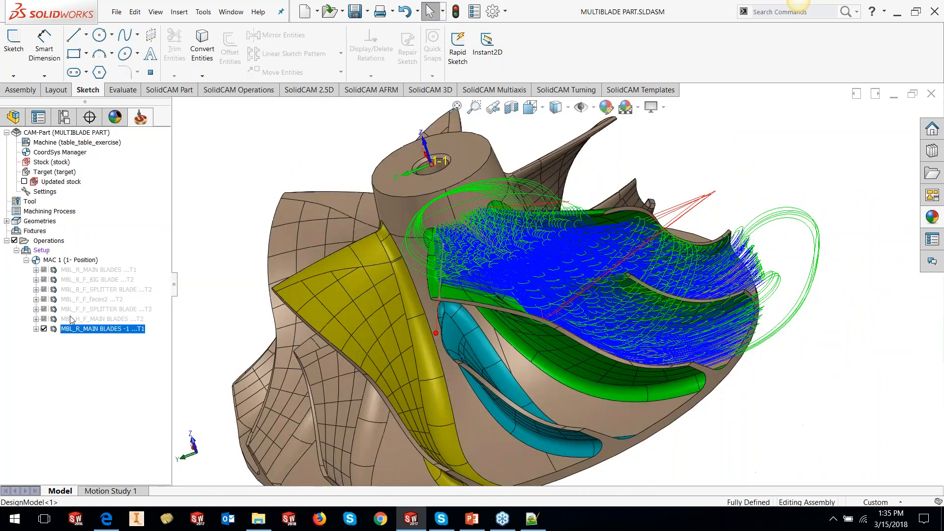
pyautogui.click(45, 329)
pyautogui.rightClick(52, 333)
pyautogui.click(176, 222)
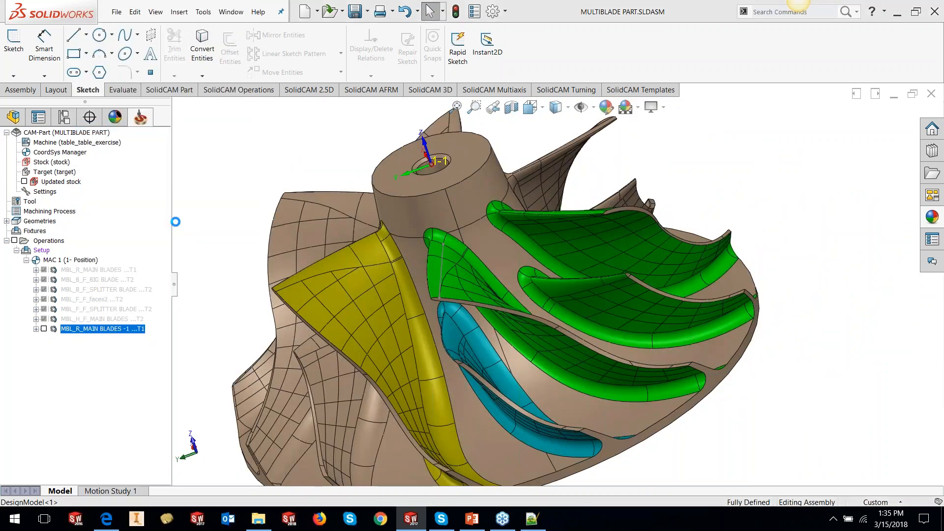
# - Reopen the roughing operation and edit the HUB-1 geometry to remove the upper cylindrical hub face
pyautogui.click(253, 150)
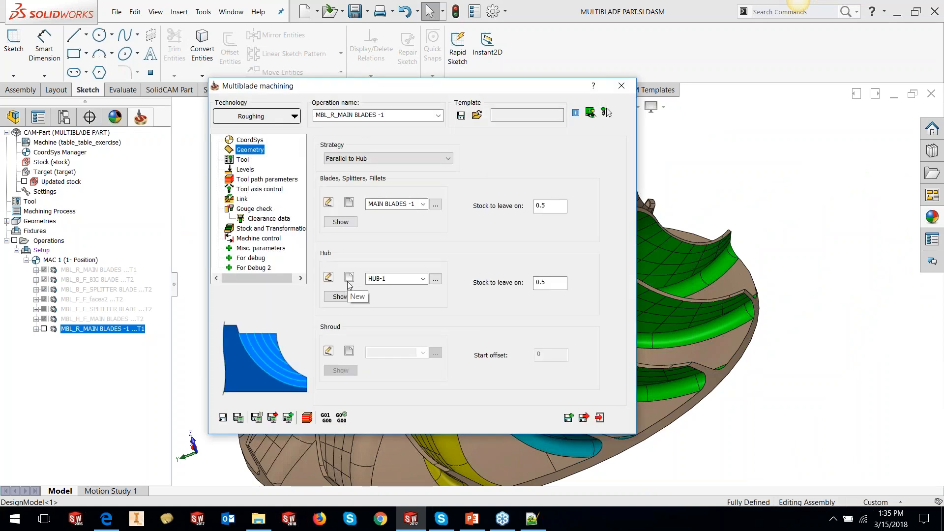
pyautogui.click(328, 277)
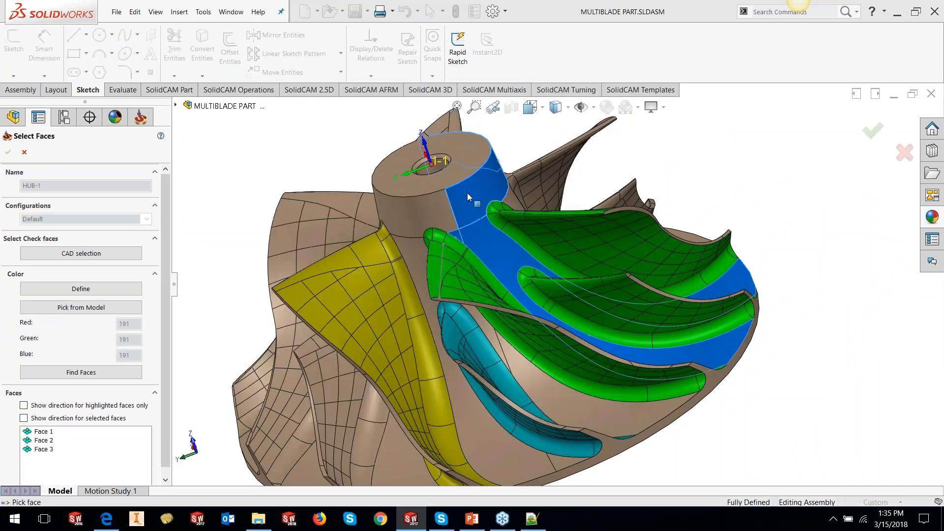
pyautogui.click(467, 193)
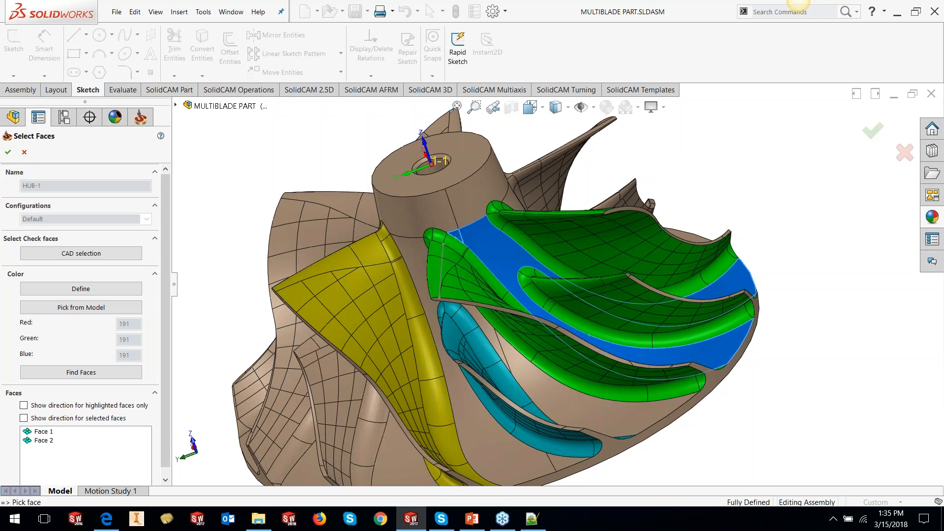
pyautogui.click(8, 153)
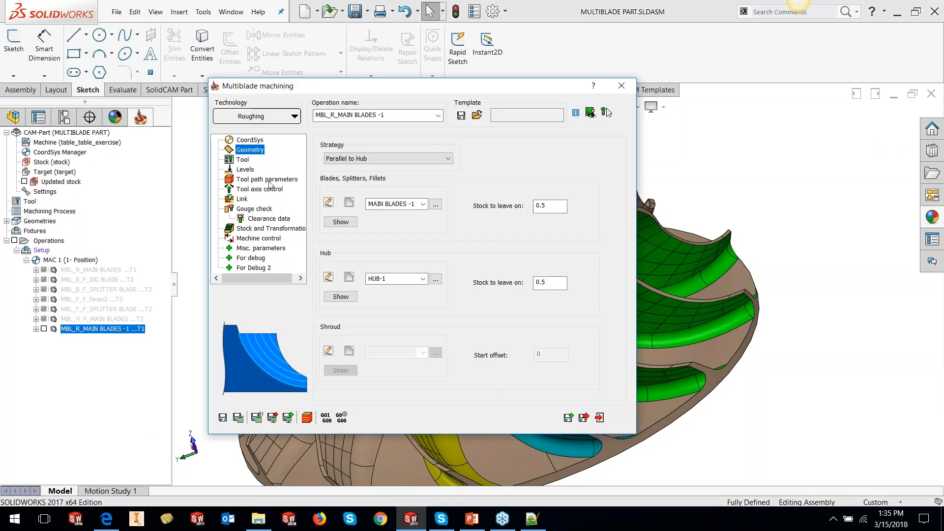
# - Enable cut tolerance at 0.05 in the tool path parameters, then save and calculate the operation
pyautogui.click(269, 180)
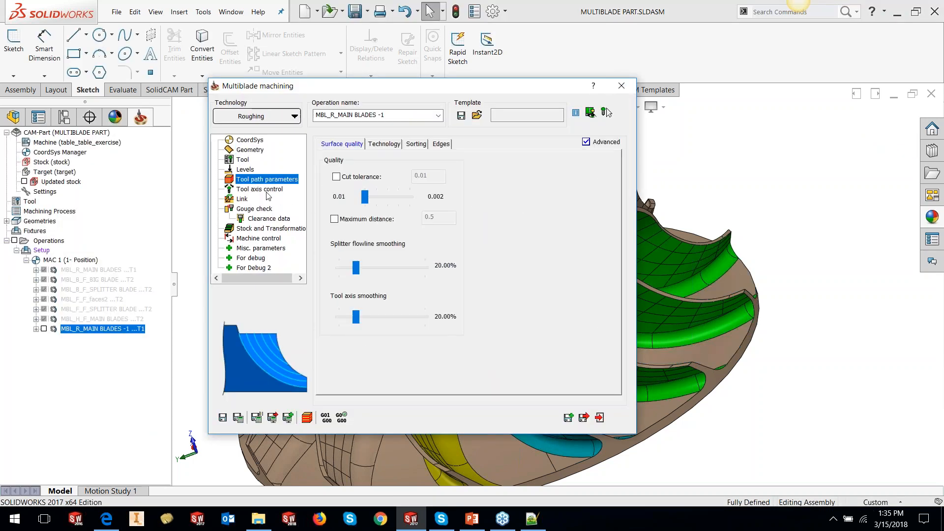
pyautogui.click(396, 146)
pyautogui.click(414, 144)
pyautogui.click(347, 145)
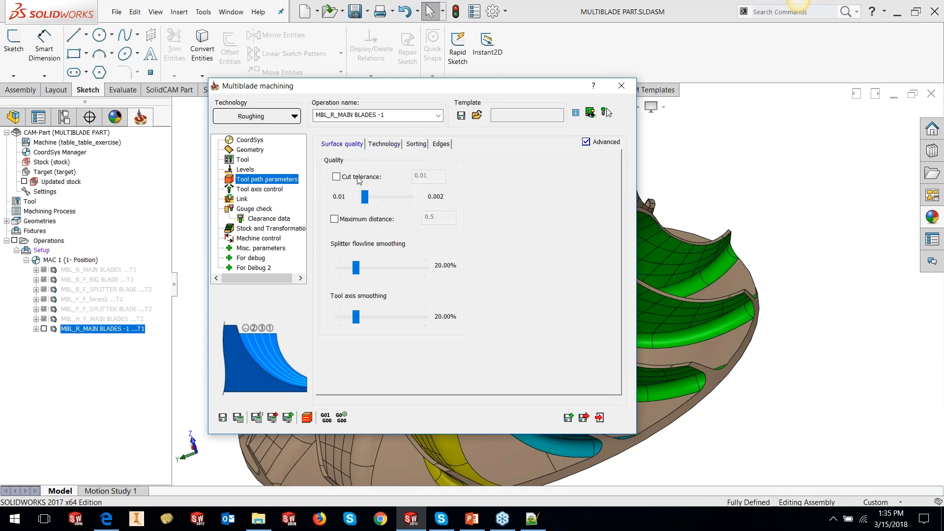
pyautogui.click(337, 177)
pyautogui.doubleClick(427, 176)
pyautogui.write('0.05')
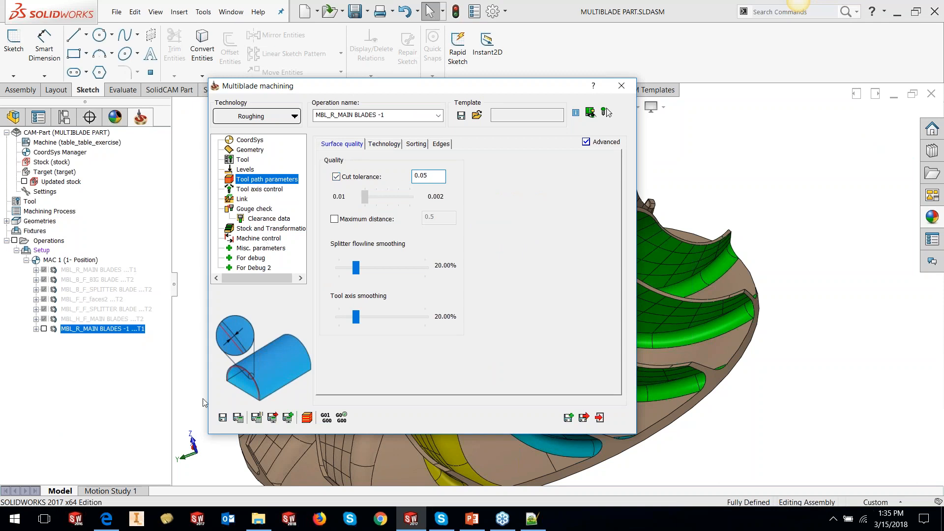
pyautogui.click(238, 418)
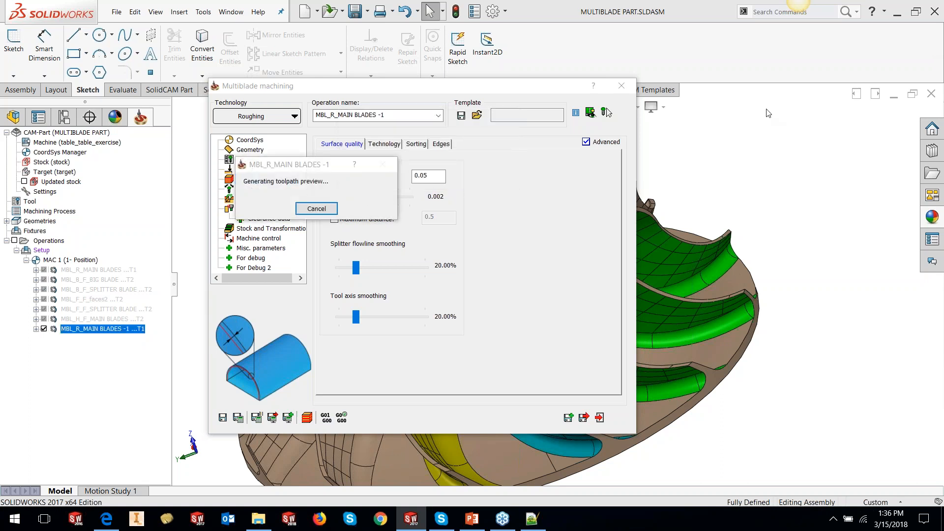
# - Close the dialog and inspect the recalculated toolpath near the hub, then hide its display
pyautogui.click(626, 91)
pyautogui.moveTo(612, 285); pyautogui.dragTo(654, 359, button='middle')
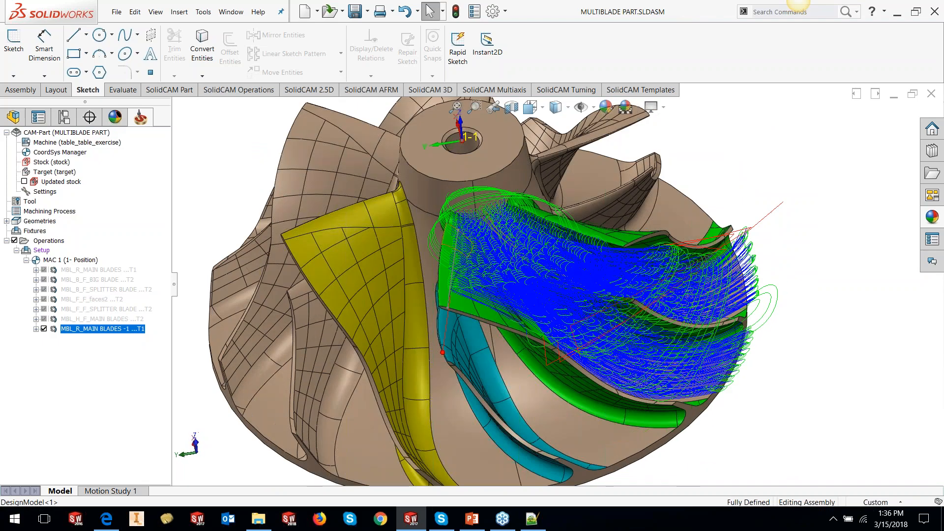
pyautogui.scroll(-3, 509, 223)
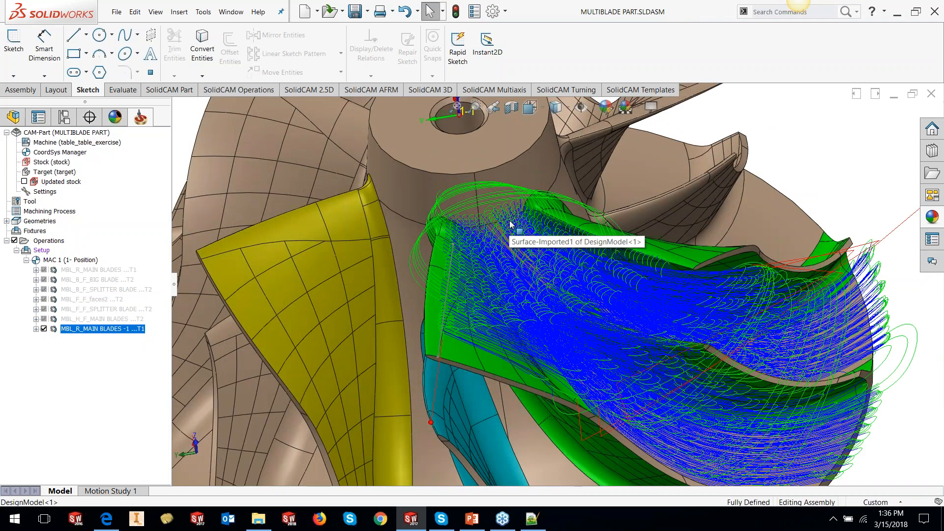
pyautogui.scroll(-3, 510, 221)
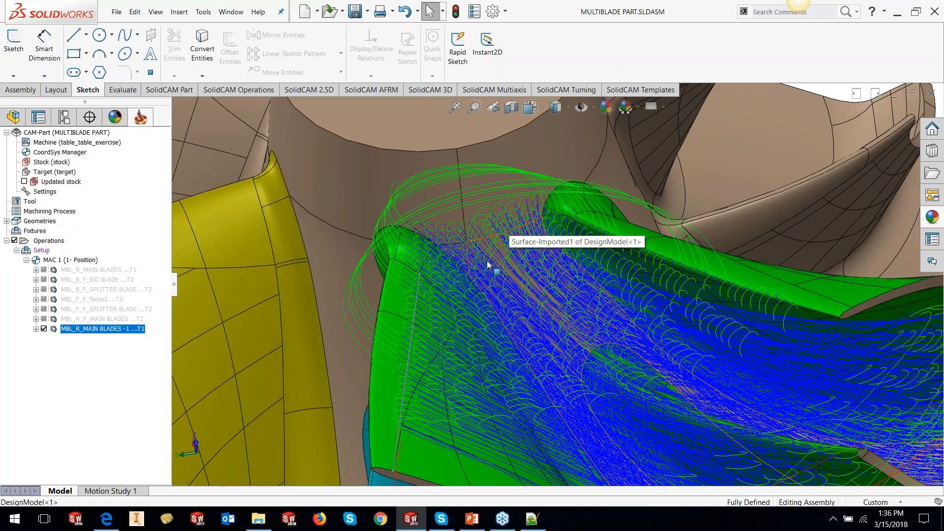
pyautogui.scroll(1, 501, 260)
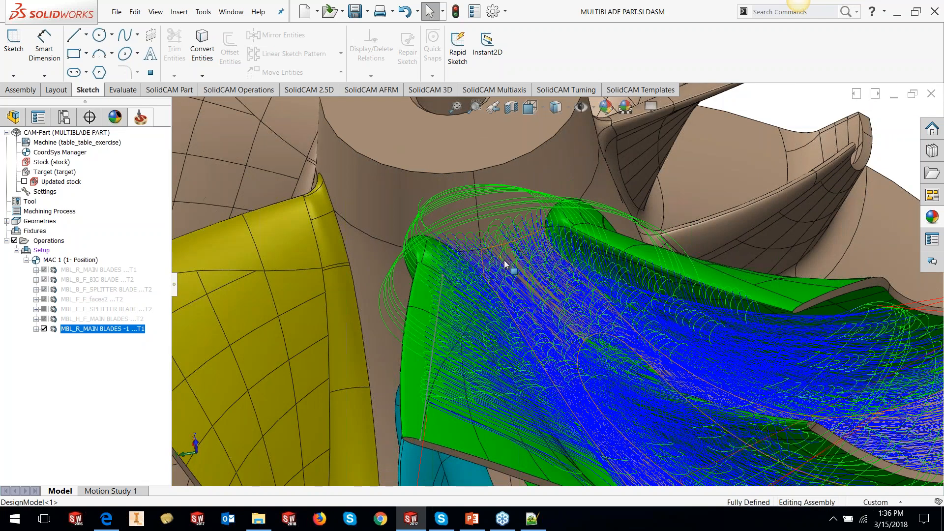
pyautogui.scroll(3, 504, 263)
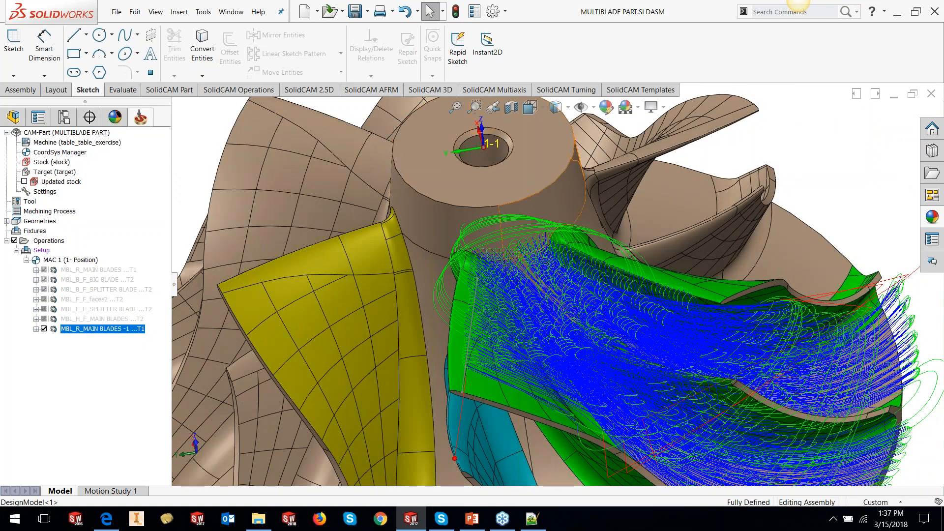
pyautogui.moveTo(502, 242); pyautogui.dragTo(481, 213, button='middle')
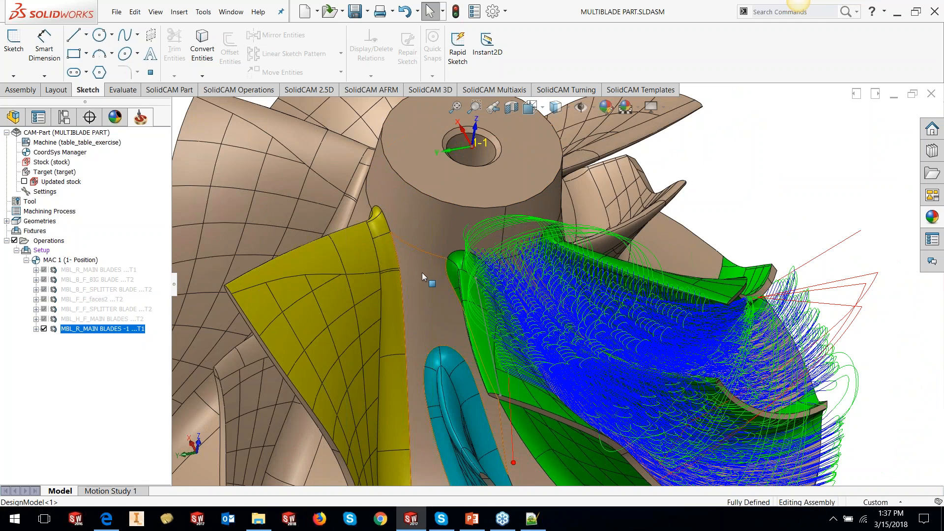
pyautogui.click(44, 329)
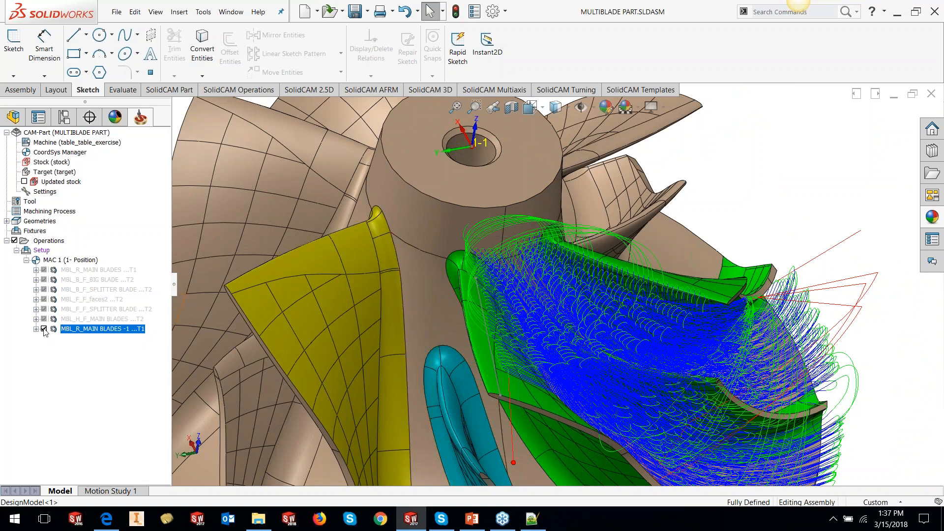
pyautogui.scroll(5, 619, 352)
pyautogui.moveTo(619, 352); pyautogui.dragTo(511, 310, button='middle')
pyautogui.scroll(-3, 509, 308)
pyautogui.scroll(-2, 510, 308)
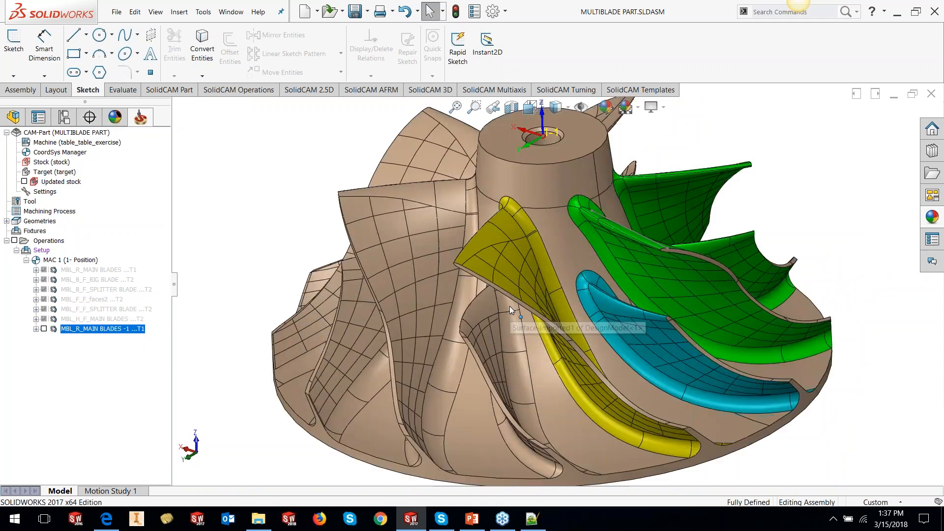
# - Add a new Multiblade machining operation on the setup with Blade finishing technology
pyautogui.rightClick(73, 329)
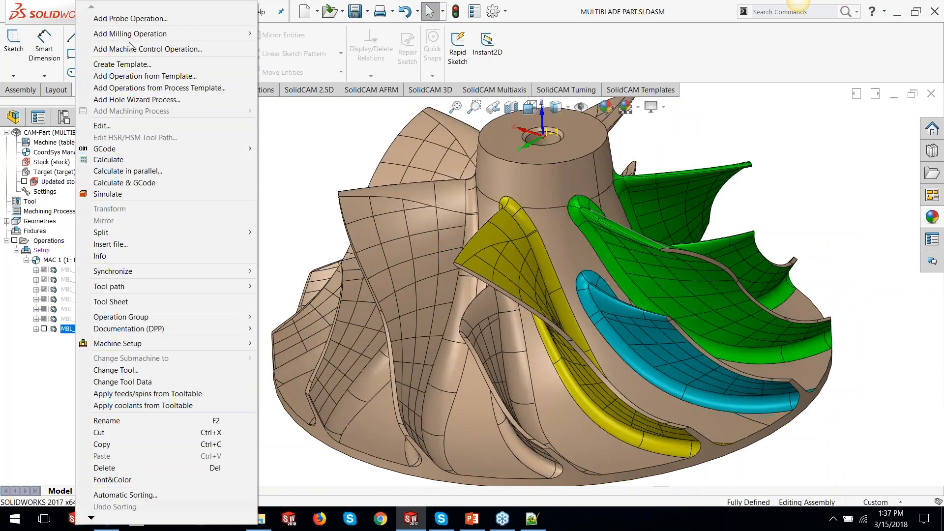
pyautogui.moveTo(148, 34)
pyautogui.click(275, 400)
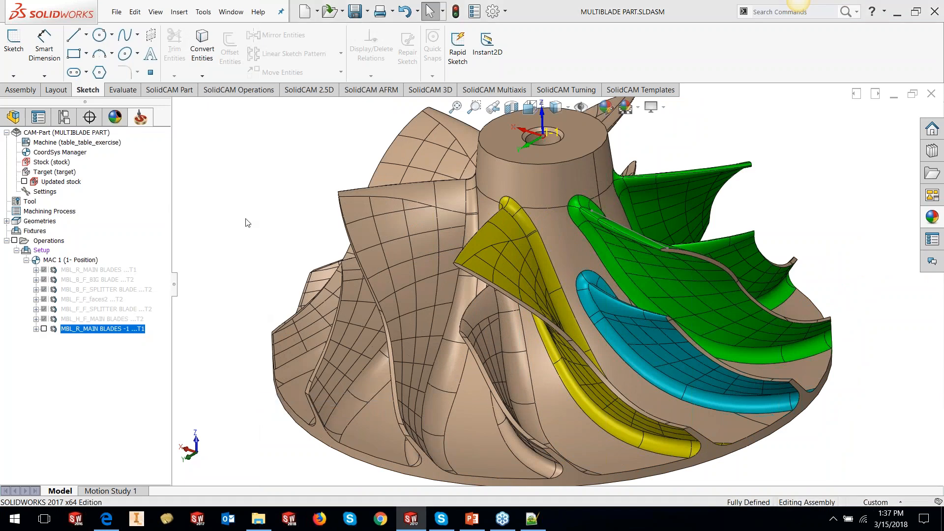
pyautogui.click(257, 116)
pyautogui.click(253, 141)
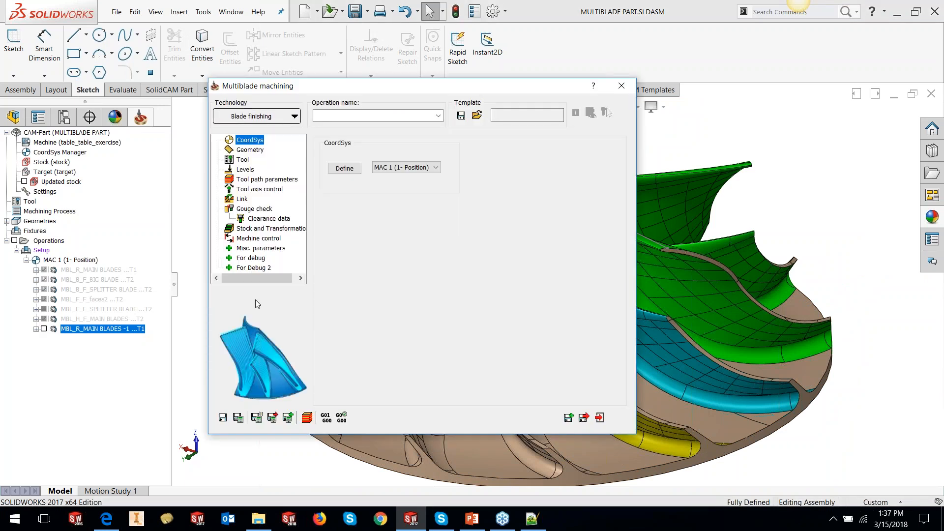
# - Set the geometry strategy to Morph between Hub and Shroud
pyautogui.click(263, 151)
pyautogui.click(364, 158)
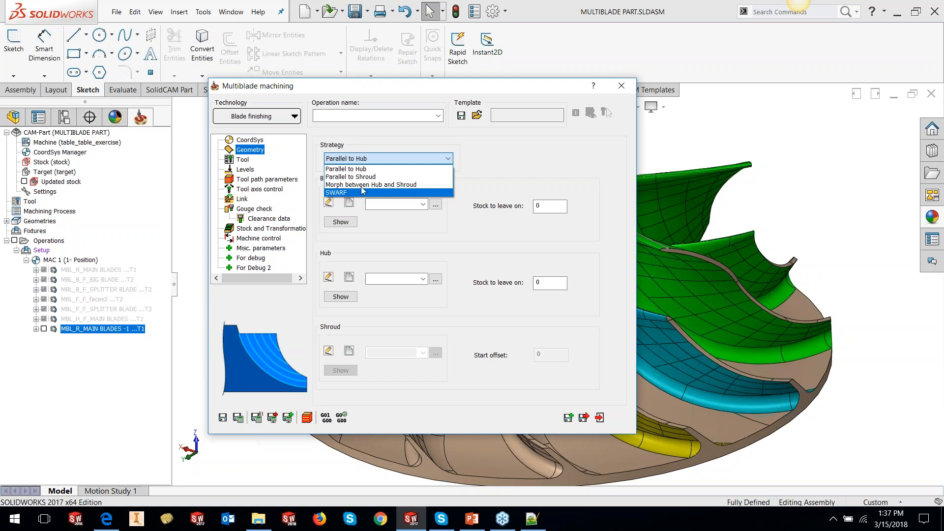
pyautogui.click(364, 184)
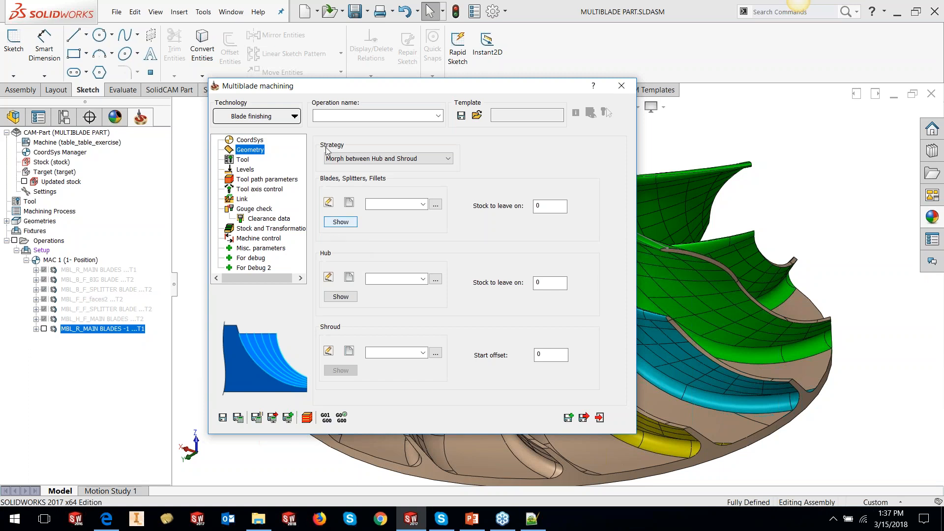
# - Create a new blade geometry by picking the yellow blade's color and finding matching faces, and choose HUB-1 as hub
pyautogui.click(349, 202)
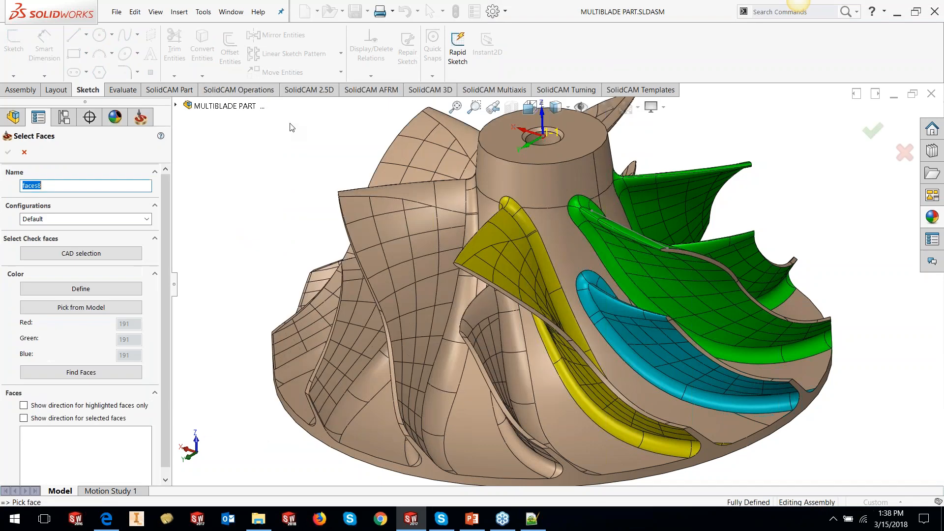
pyautogui.click(105, 313)
pyautogui.click(506, 246)
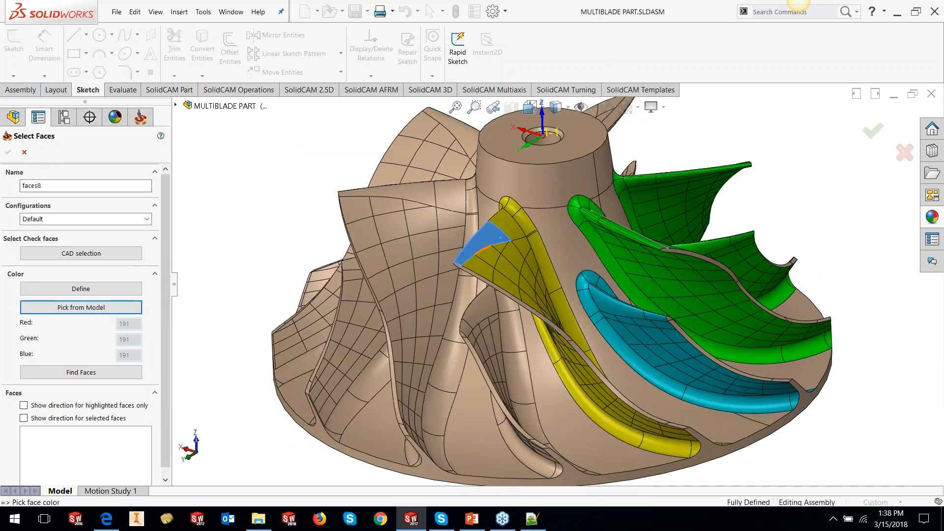
pyautogui.click(92, 373)
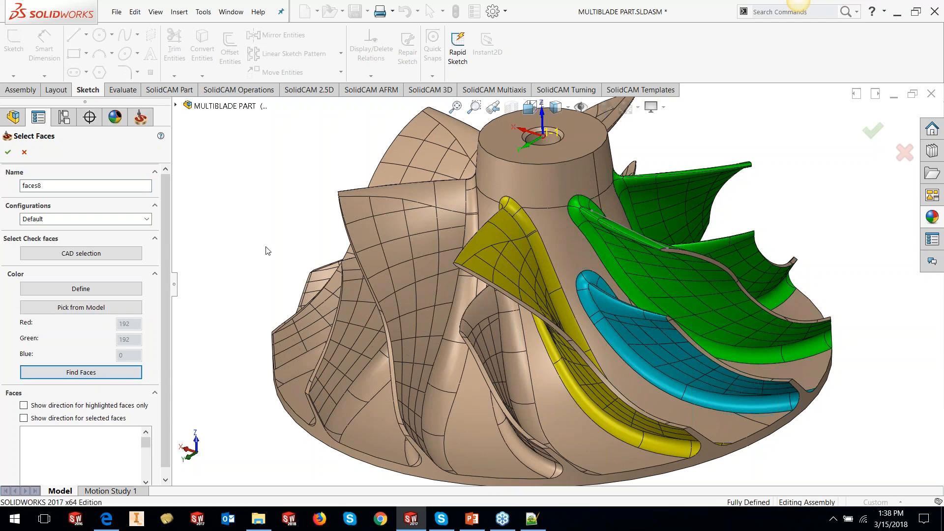
pyautogui.click(7, 153)
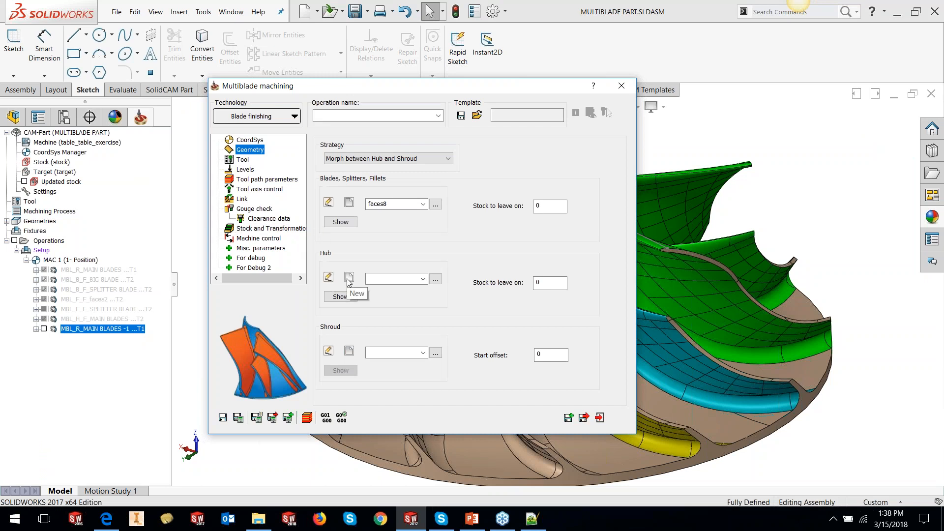
pyautogui.click(393, 279)
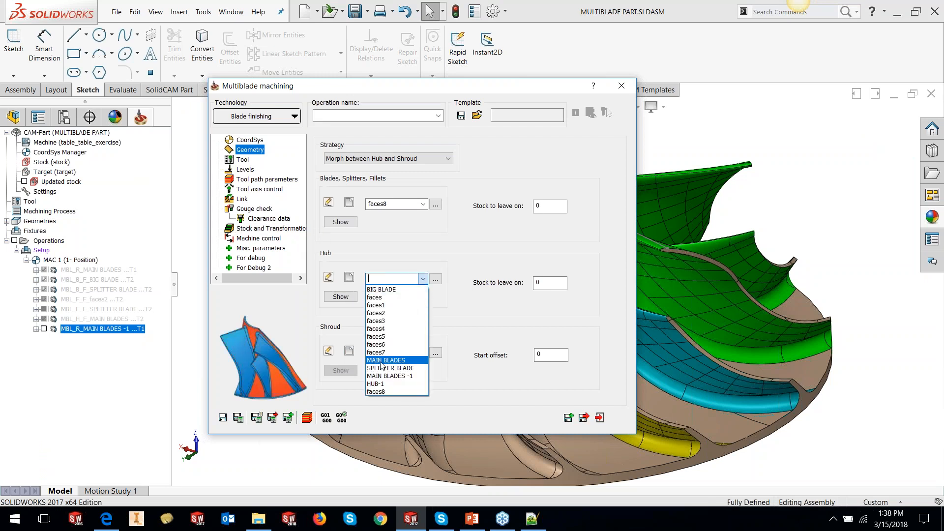
pyautogui.click(379, 384)
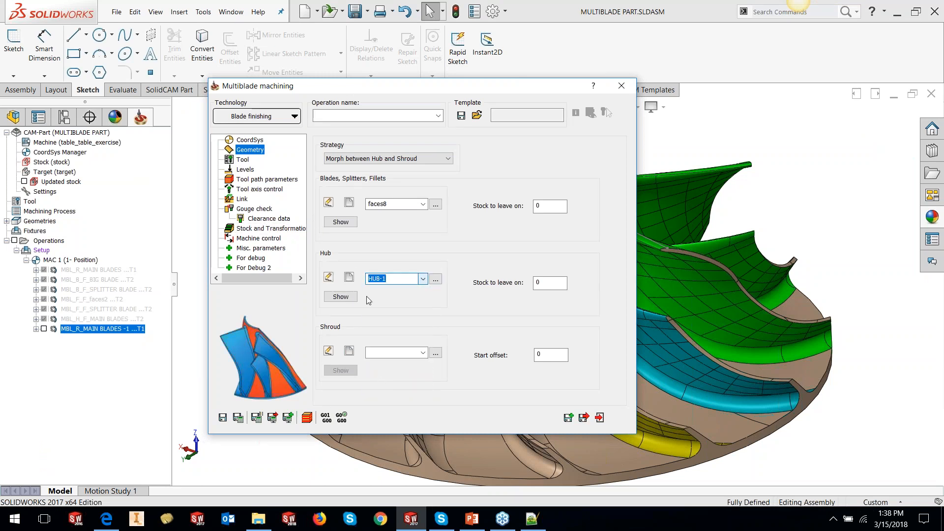
# - Define a new shroud geometry from three faces along the yellow blade's tip, and set the hub stock to leave to 0.5
pyautogui.click(355, 356)
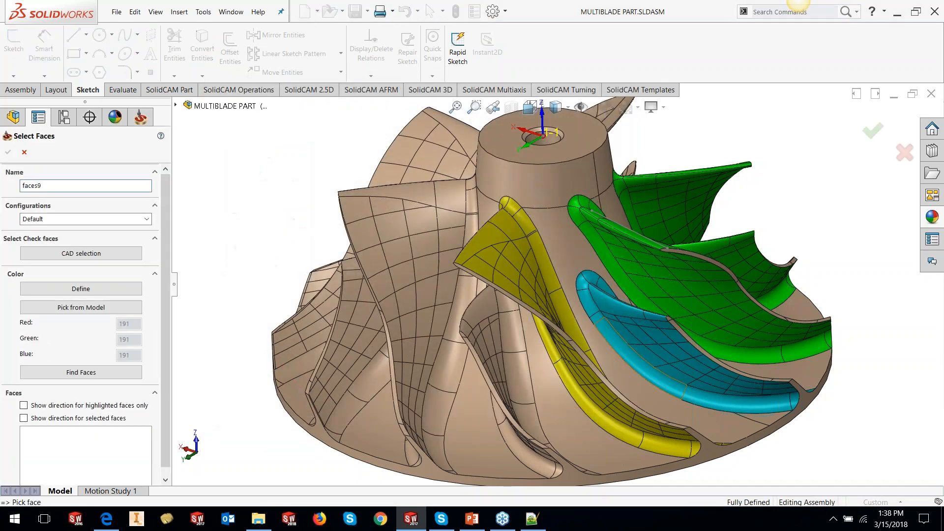
pyautogui.scroll(-1, 599, 349)
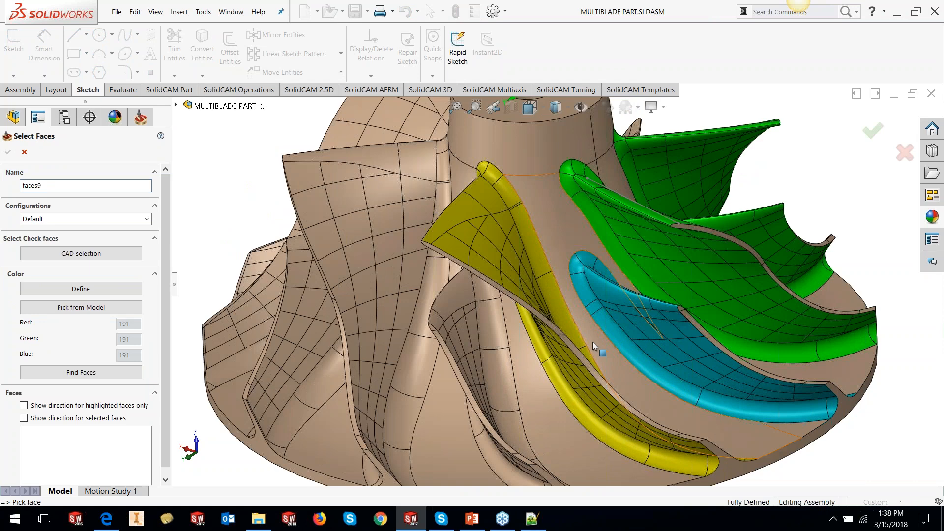
pyautogui.scroll(-3, 598, 350)
pyautogui.click(523, 310)
pyautogui.click(546, 334)
pyautogui.scroll(5, 555, 352)
pyautogui.scroll(-2, 656, 359)
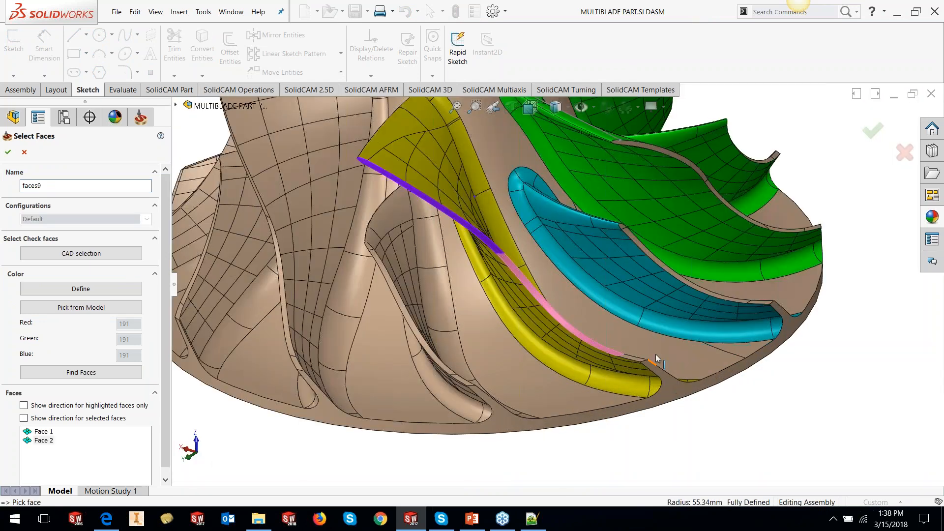
pyautogui.scroll(-3, 656, 359)
pyautogui.click(582, 347)
pyautogui.scroll(5, 581, 374)
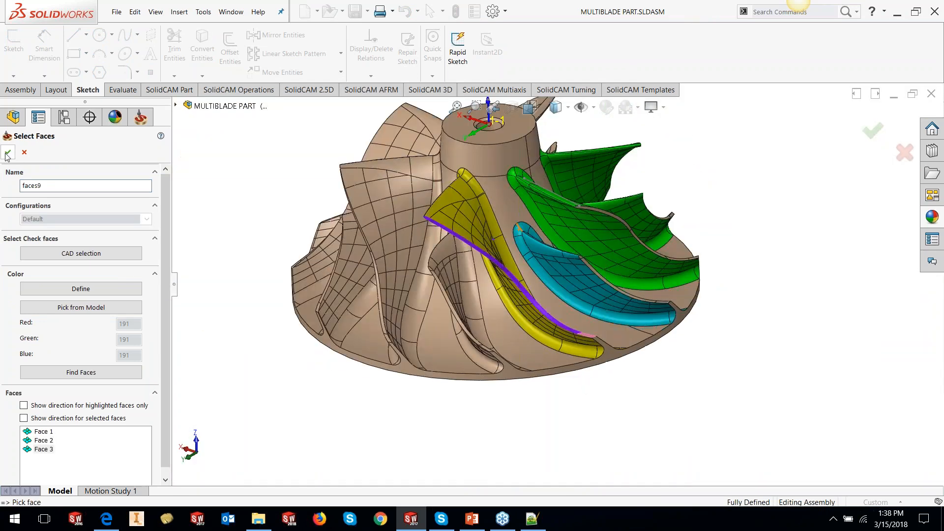
pyautogui.click(8, 152)
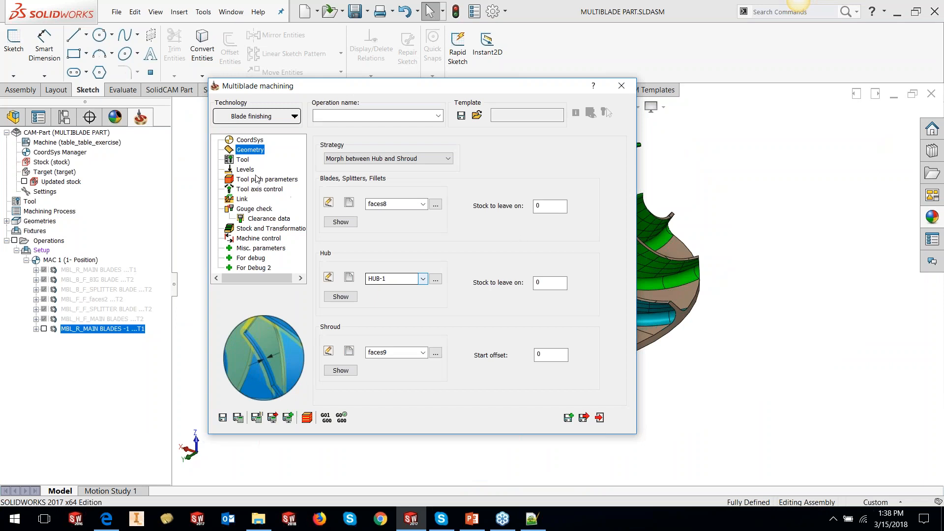
pyautogui.click(535, 281)
pyautogui.write('.5')
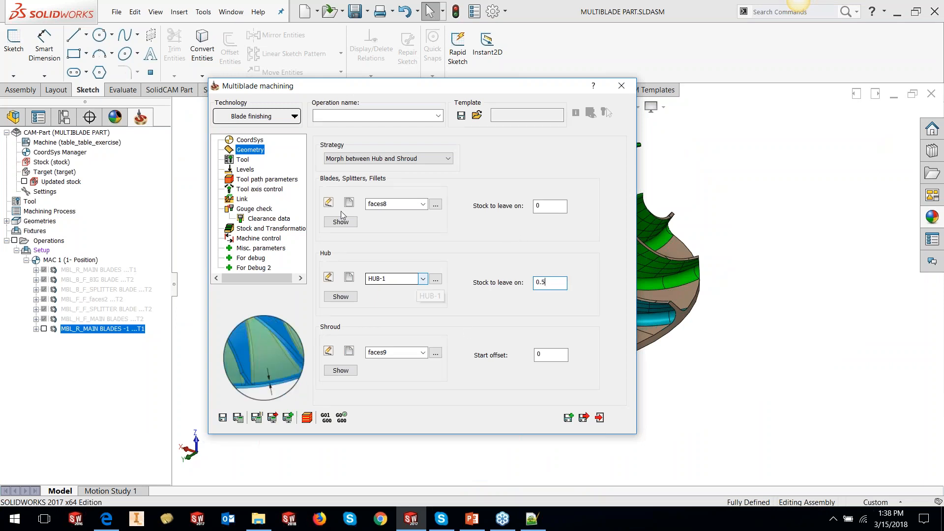
# - Select tool 2, the 10 mm taper ball nose, as the operation's tool
pyautogui.click(248, 161)
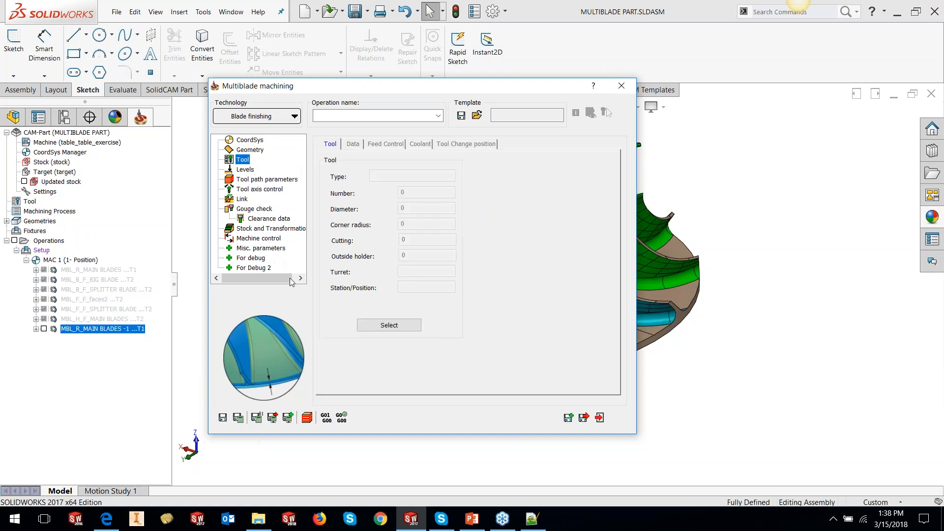
pyautogui.click(361, 330)
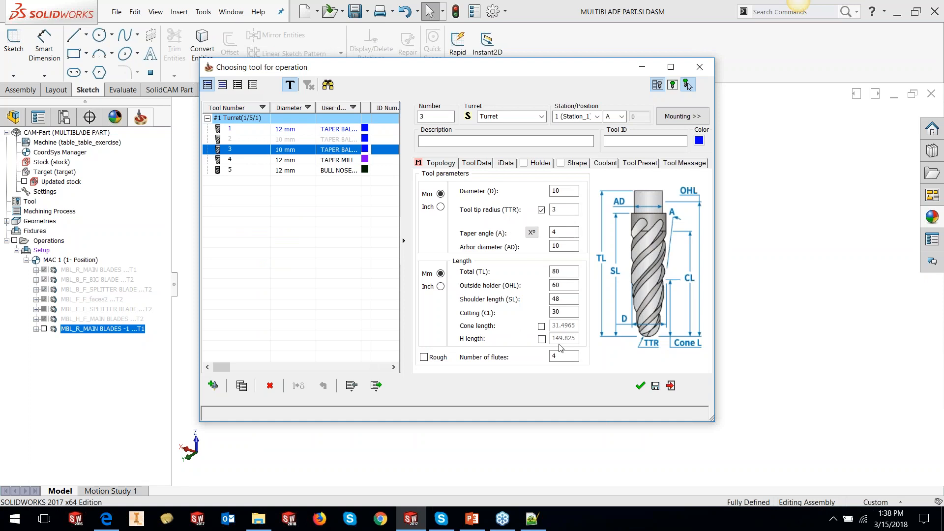
pyautogui.click(640, 387)
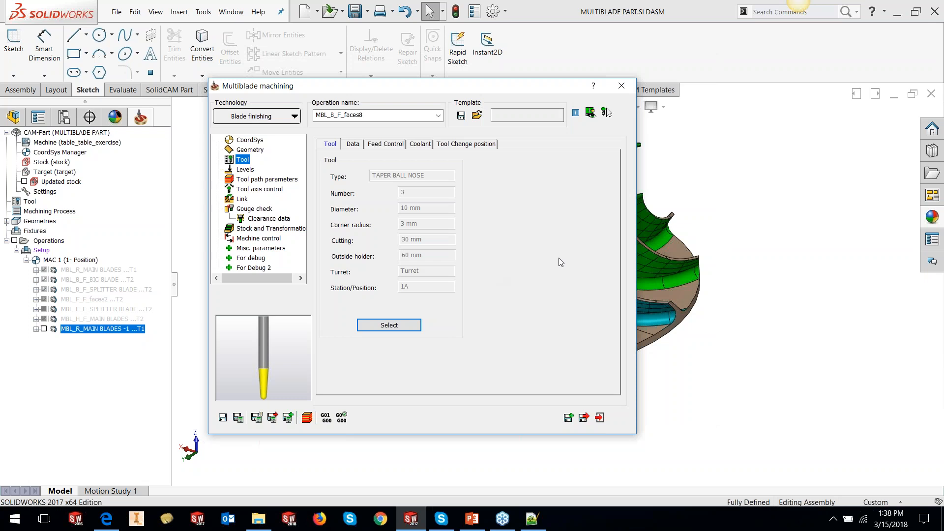
pyautogui.click(389, 325)
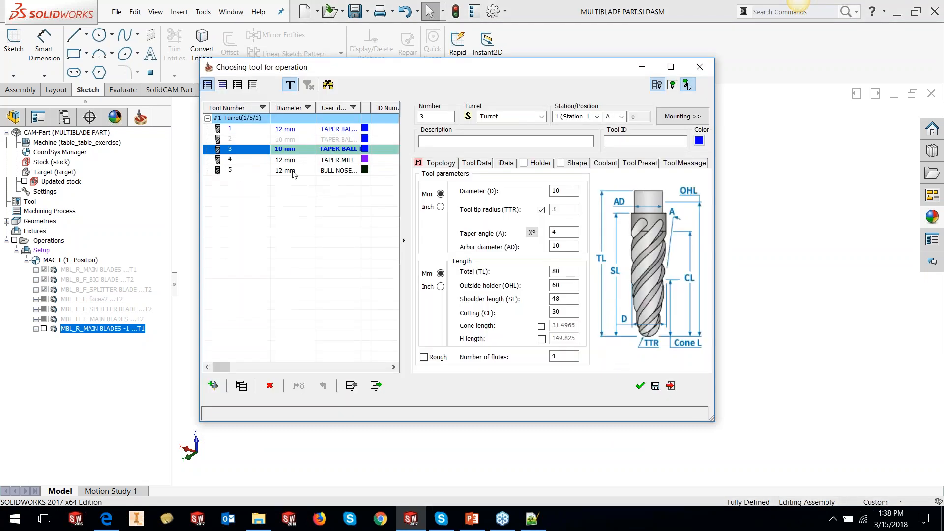
pyautogui.click(286, 140)
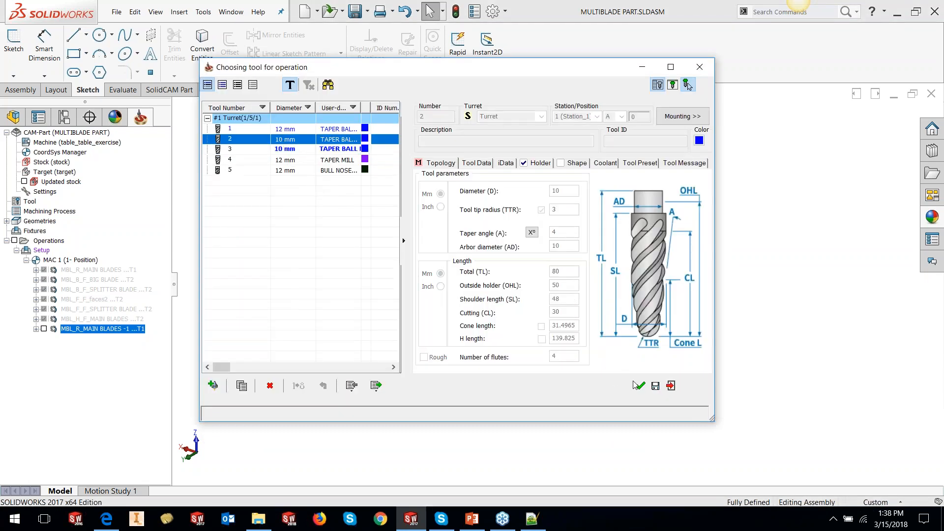
pyautogui.click(639, 385)
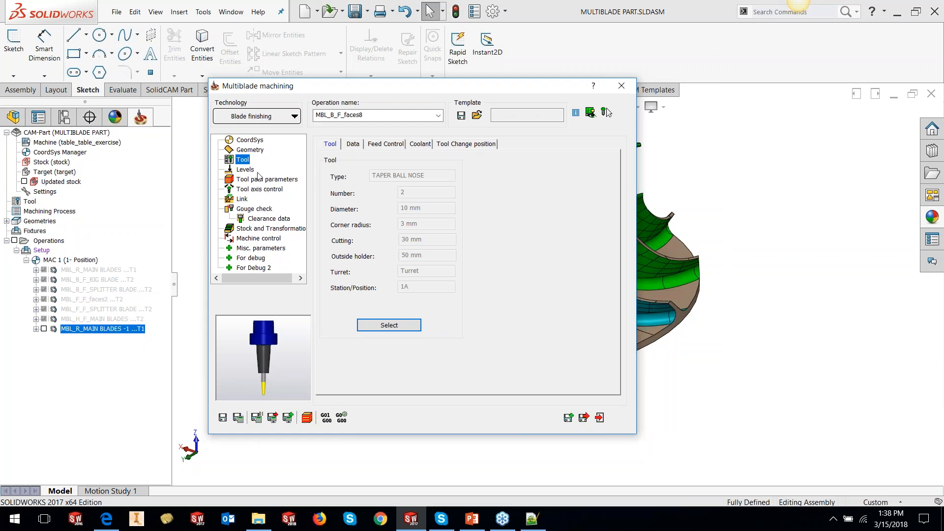
# - Set the tool path layers to a maximum distance of 2, keeping the Full contour
pyautogui.click(245, 170)
pyautogui.click(255, 180)
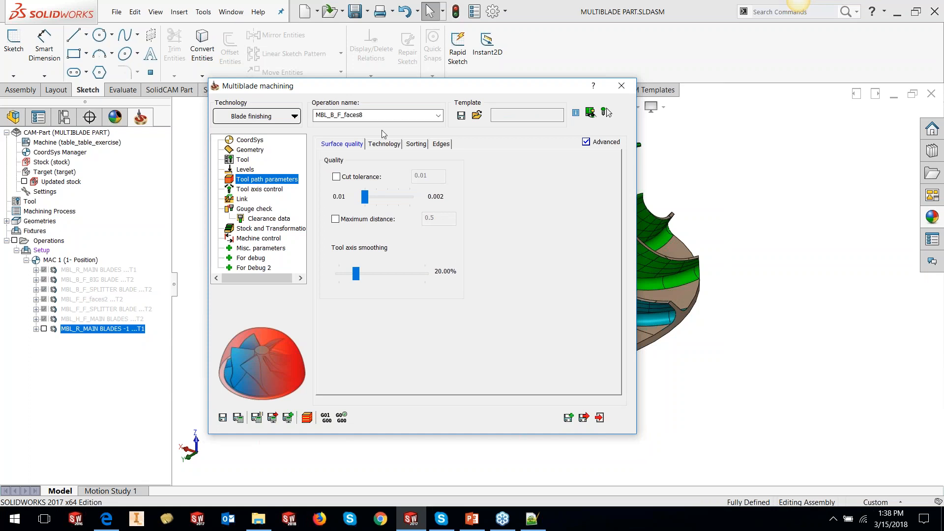
pyautogui.click(384, 143)
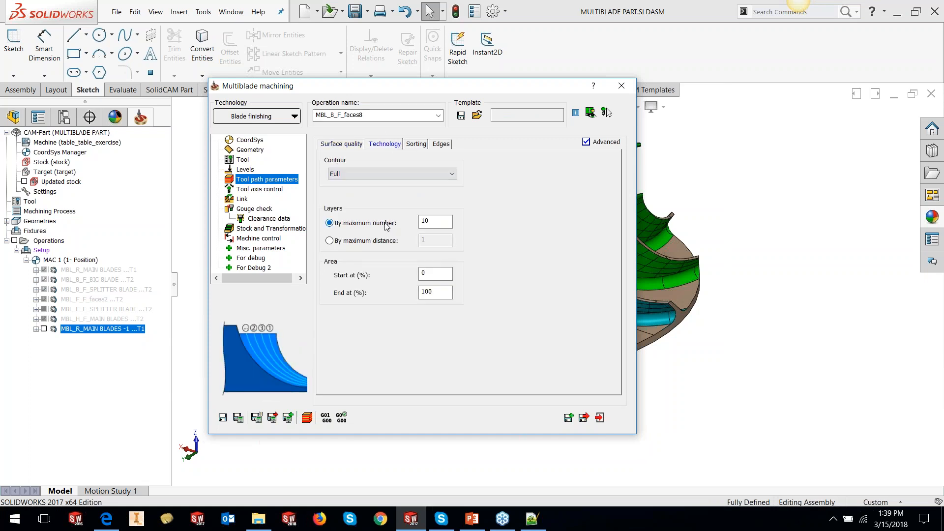
pyautogui.click(329, 240)
pyautogui.doubleClick(435, 240)
pyautogui.write('2')
pyautogui.click(386, 175)
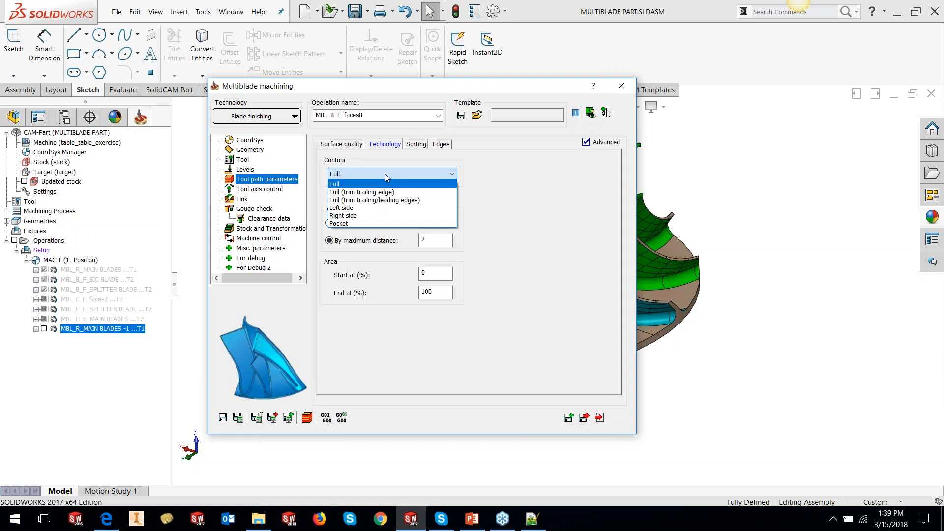
pyautogui.click(383, 183)
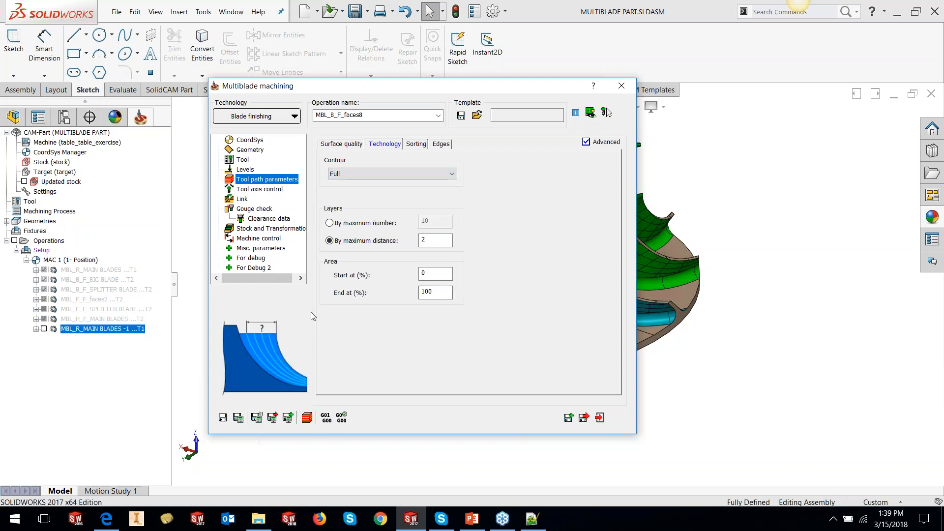
pyautogui.click(433, 274)
pyautogui.press('Tab')
pyautogui.click(428, 273)
pyautogui.click(437, 295)
pyautogui.click(424, 274)
pyautogui.press('Tab')
pyautogui.doubleClick(424, 273)
pyautogui.write('5')
pyautogui.moveTo(427, 274); pyautogui.dragTo(412, 276)
pyautogui.write('0')
# - Set the sorting method to One way, start from trailing edge
pyautogui.click(414, 144)
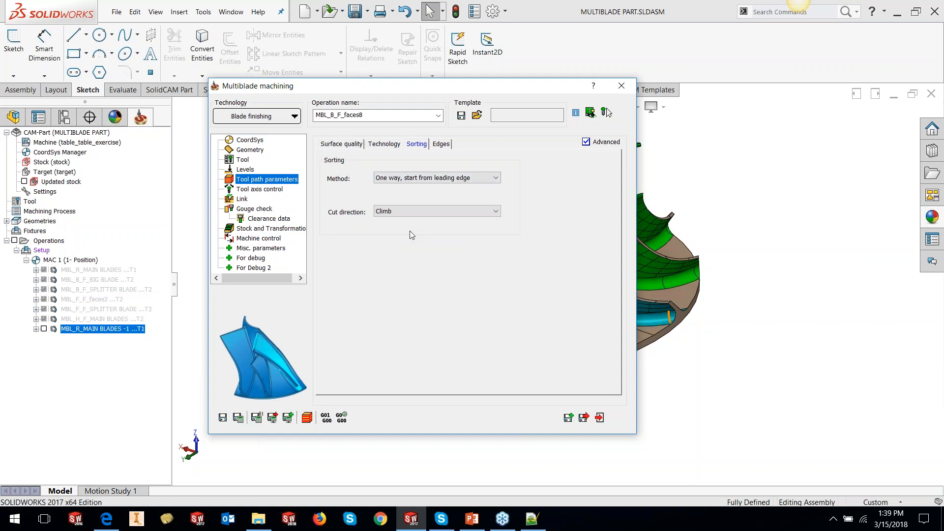
pyautogui.click(420, 177)
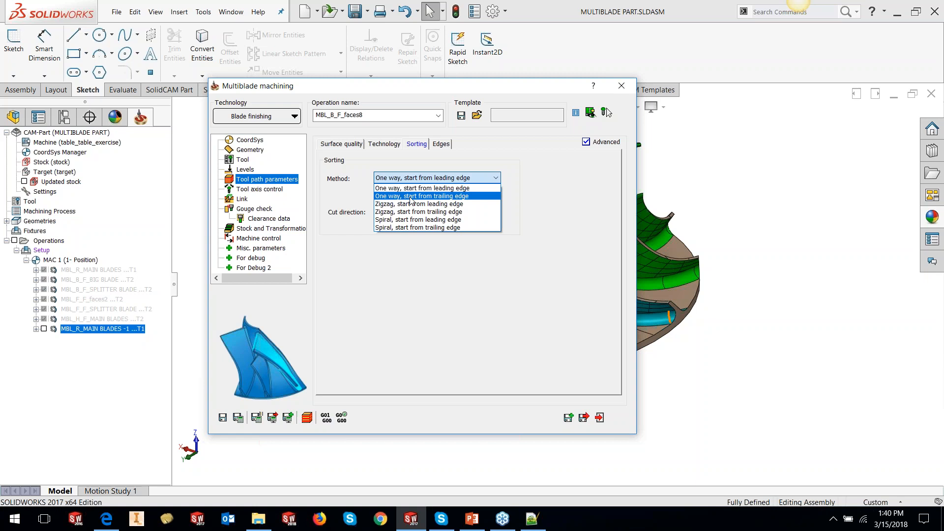
pyautogui.click(402, 228)
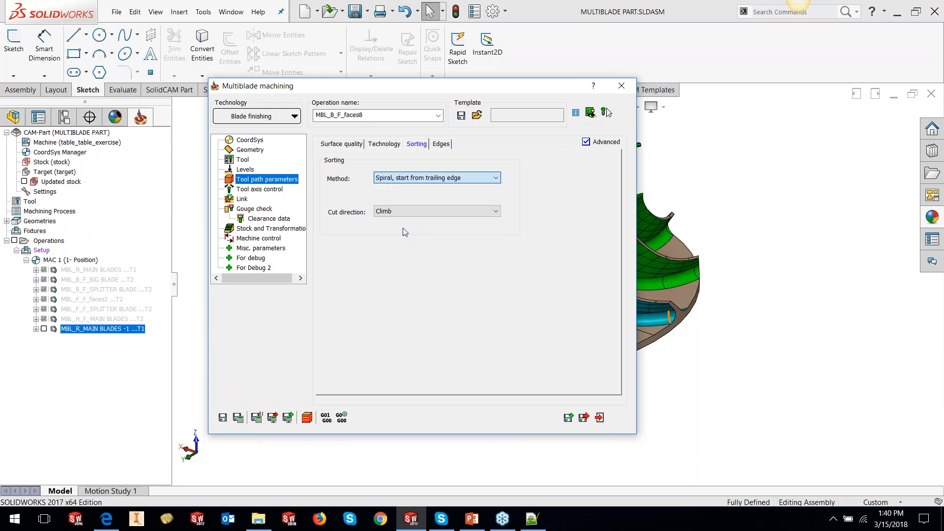
pyautogui.click(418, 178)
pyautogui.click(398, 196)
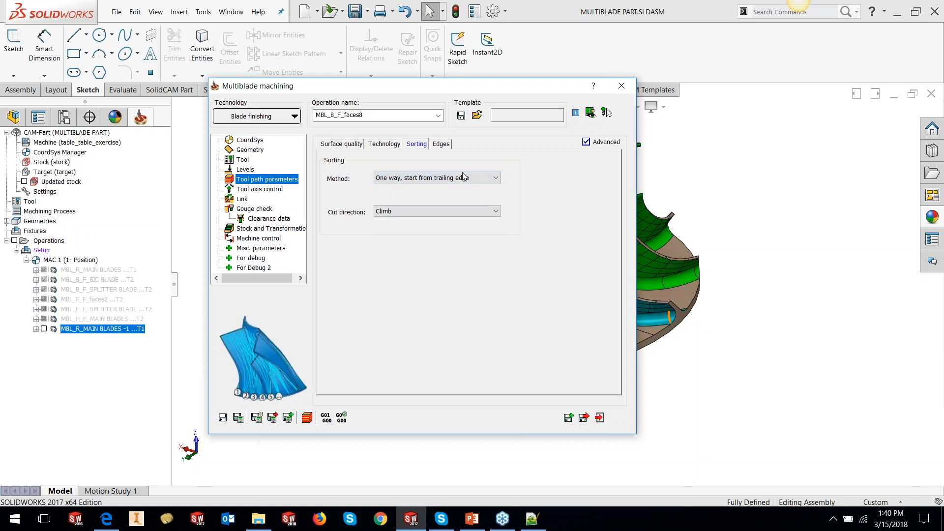
# - Review the tool axis control and link settings, then save and calculate the blade finishing operation
pyautogui.click(260, 190)
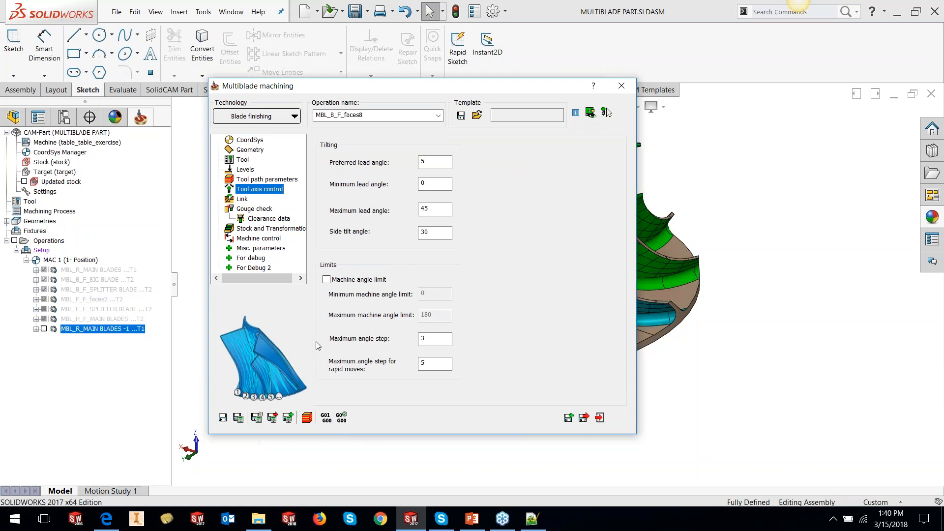
pyautogui.click(242, 199)
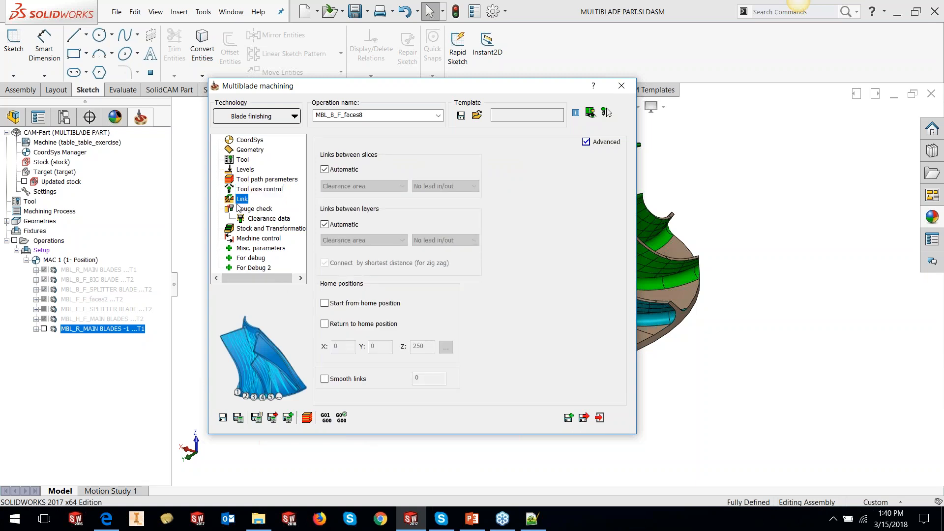
pyautogui.click(223, 418)
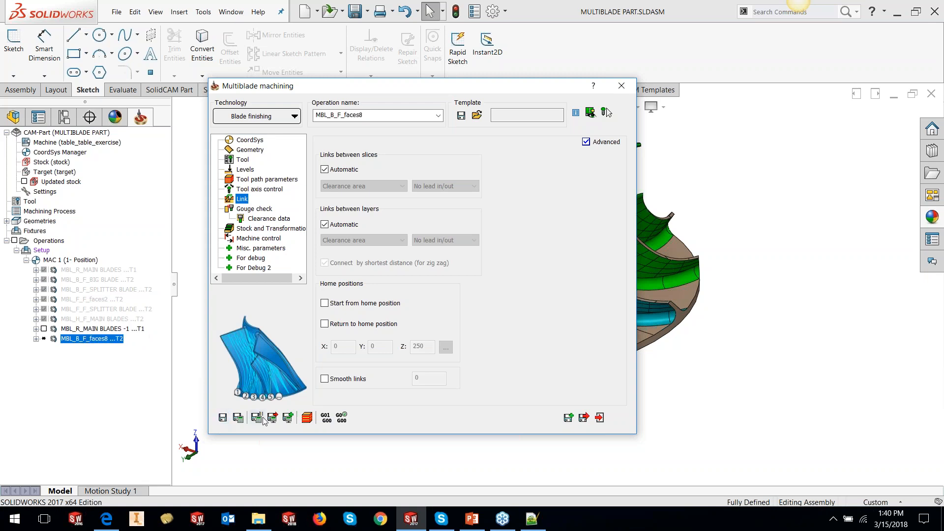
pyautogui.click(243, 421)
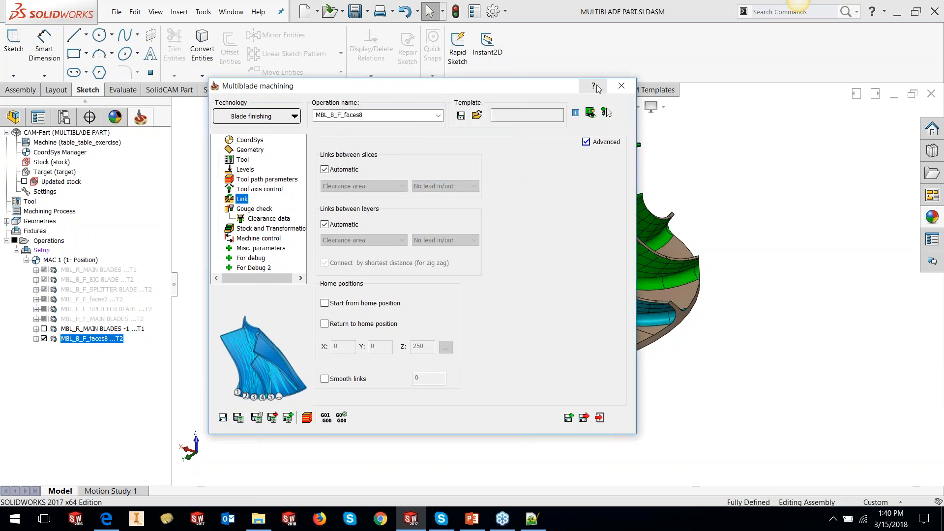
# - Collapse the dialog and inspect the blade finishing toolpath around the blade's trailing edge
pyautogui.doubleClick(529, 87)
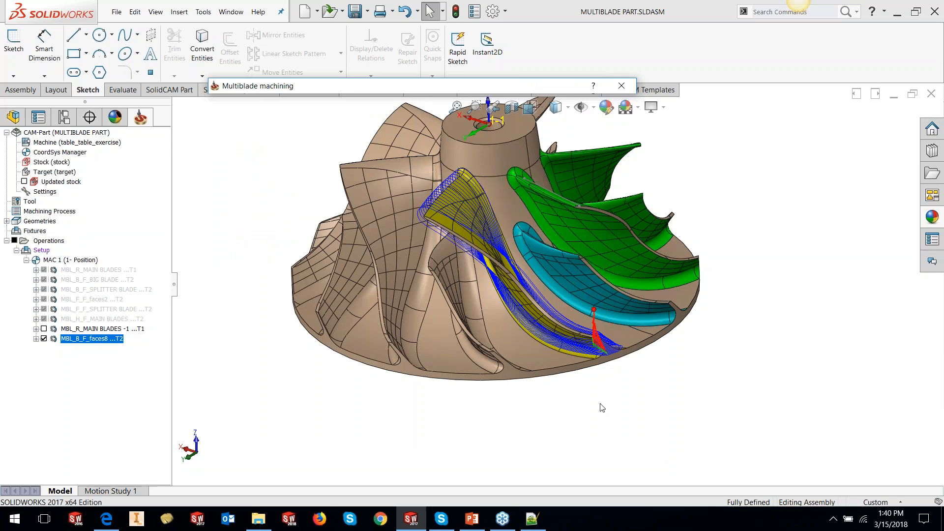
pyautogui.scroll(-6, 577, 311)
pyautogui.moveTo(565, 301); pyautogui.dragTo(590, 382, button='middle')
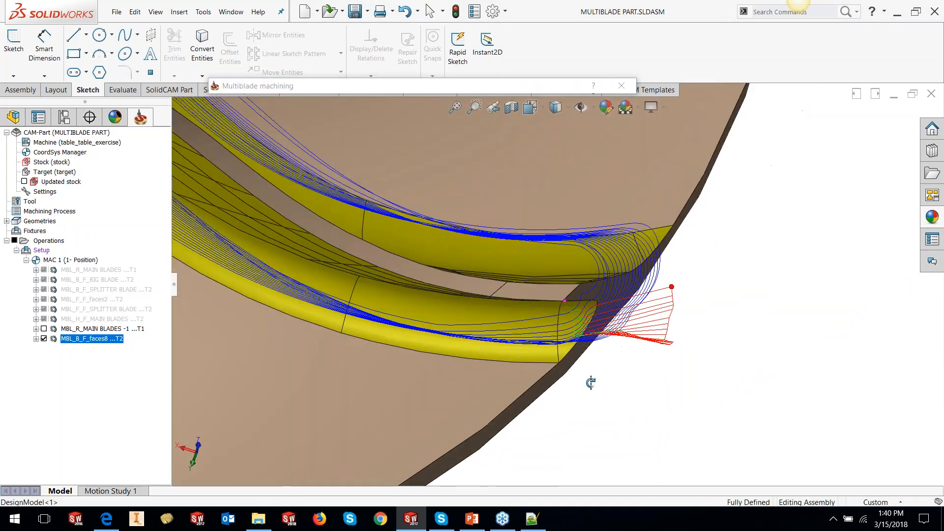
pyautogui.click(614, 293)
pyautogui.moveTo(615, 293); pyautogui.dragTo(615, 347, button='middle')
pyautogui.scroll(-5, 544, 338)
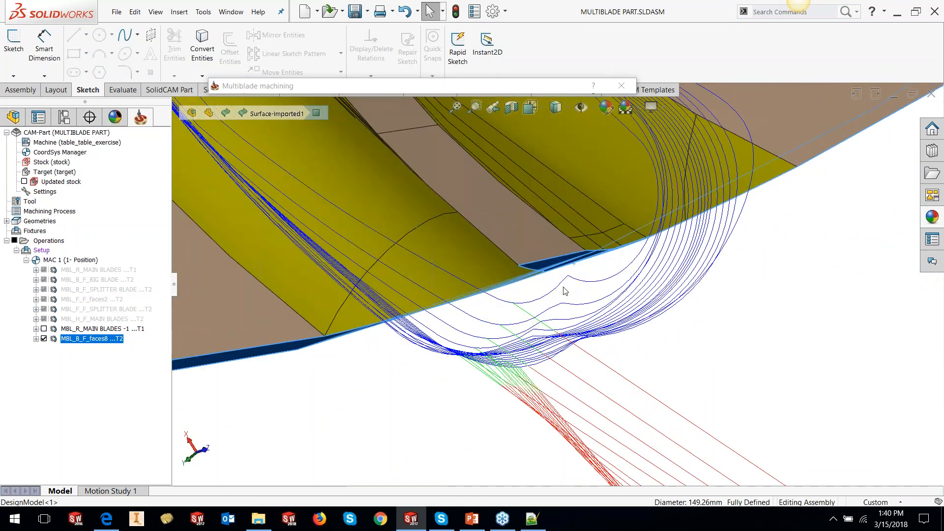
pyautogui.scroll(3, 658, 330)
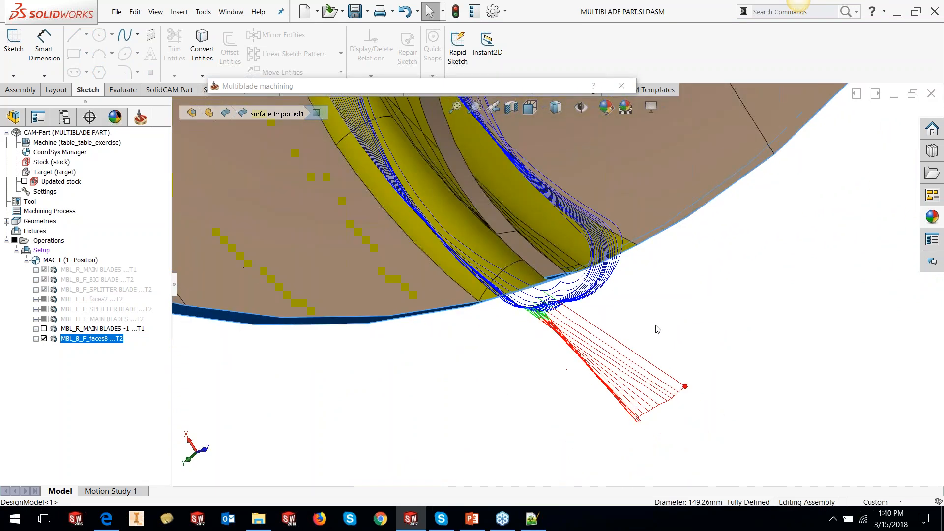
pyautogui.scroll(10, 658, 329)
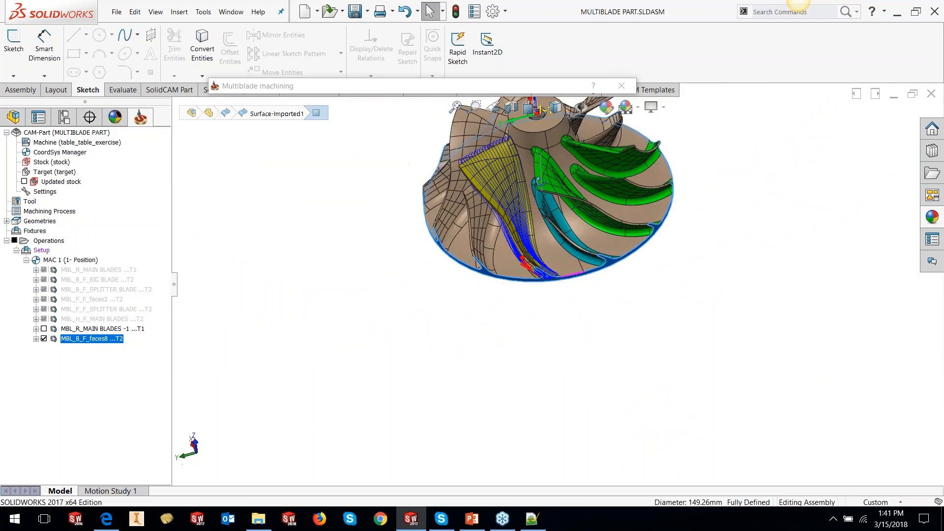
pyautogui.scroll(-1, 540, 182)
# - Change the tool path contour to Full (trim trailing edge)
pyautogui.click(288, 87)
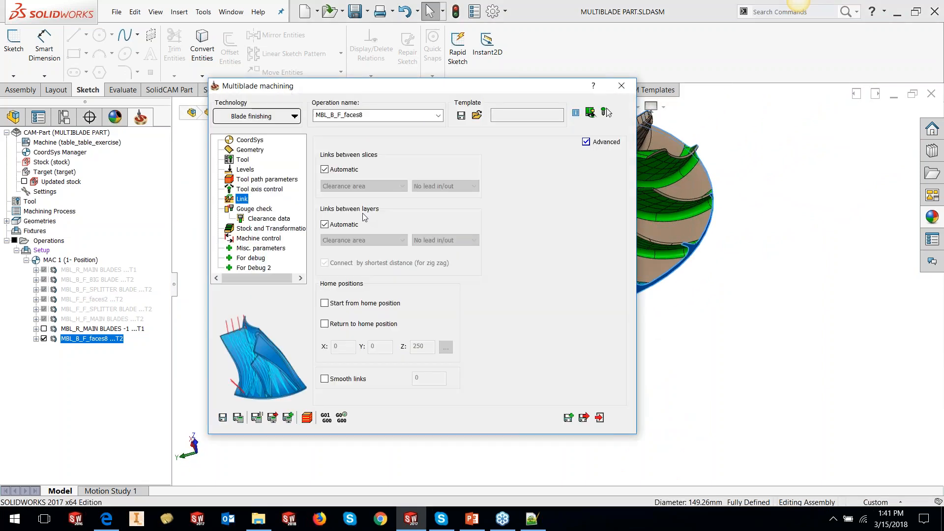
pyautogui.click(265, 180)
pyautogui.click(360, 145)
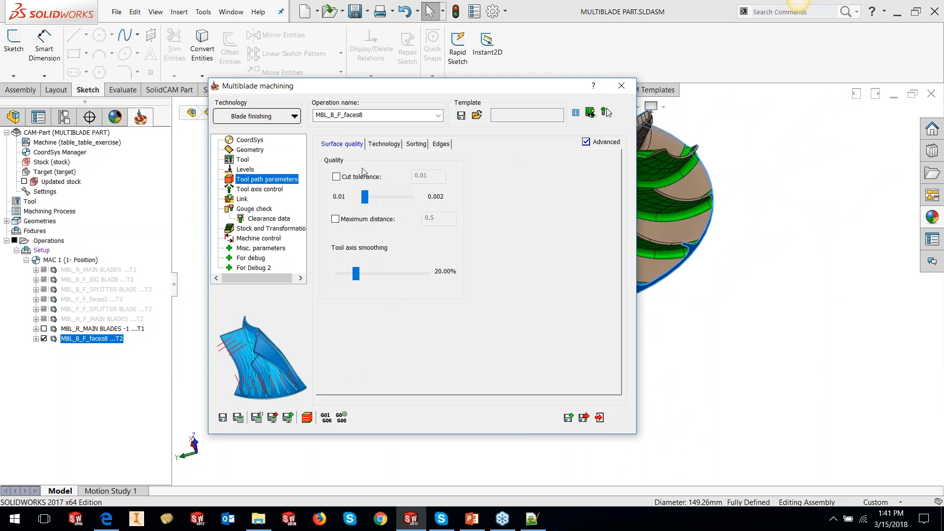
pyautogui.click(384, 143)
pyautogui.click(374, 174)
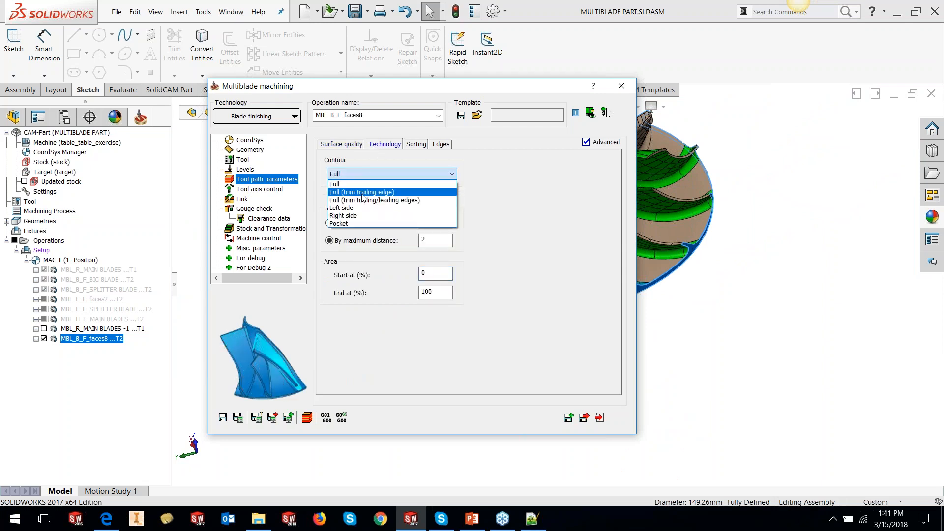
pyautogui.click(362, 192)
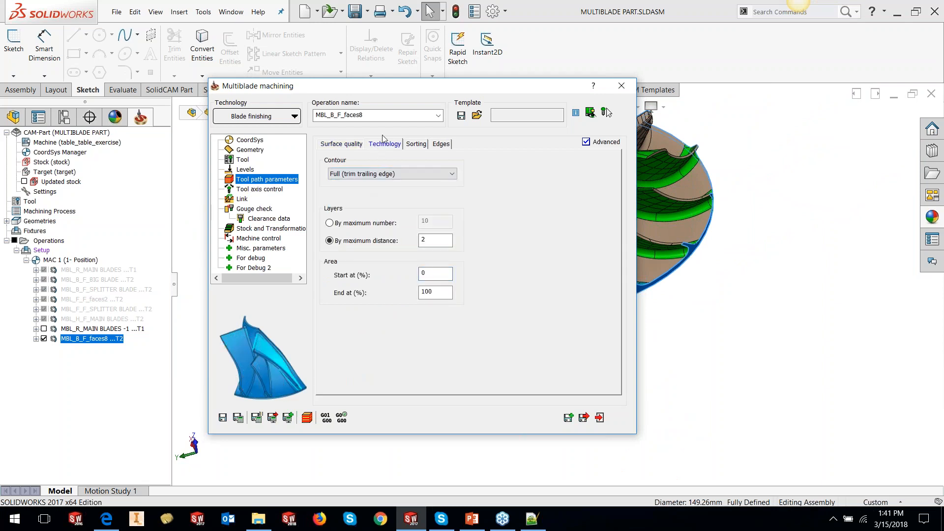
# - Collapse the dialog to examine the toolpath at the trailing edge again, then restore it
pyautogui.click(390, 87)
pyautogui.scroll(-8, 556, 296)
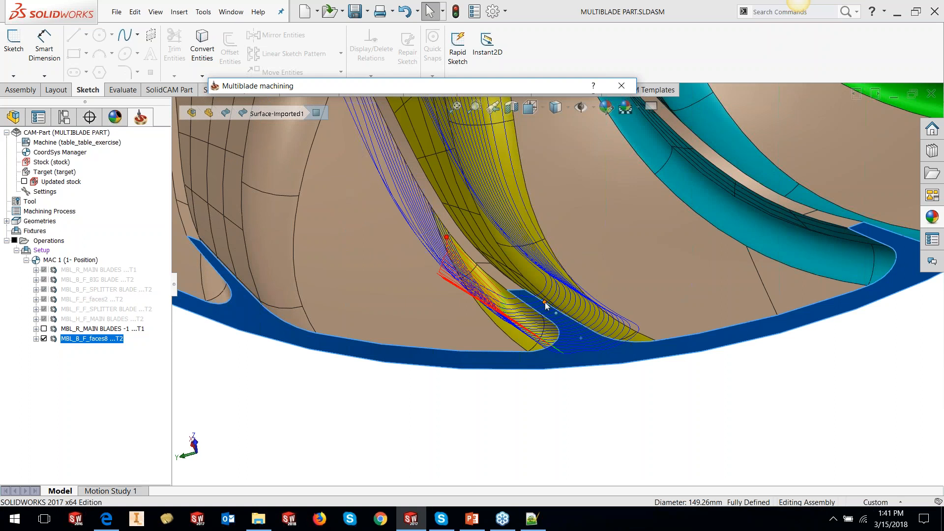
pyautogui.click(300, 89)
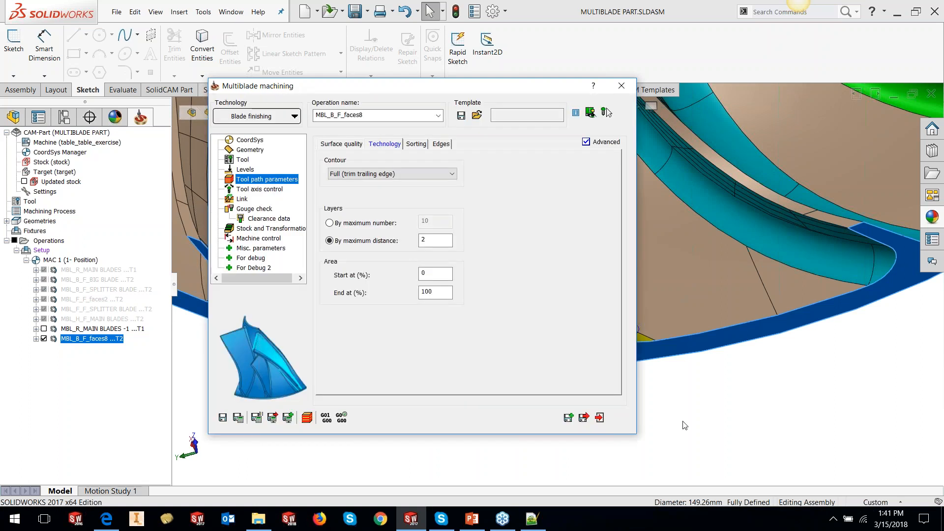
# - Save and recalculate the blade finishing operation, then collapse the dialog to inspect the trailing-edge toolpath and restore it
pyautogui.click(239, 418)
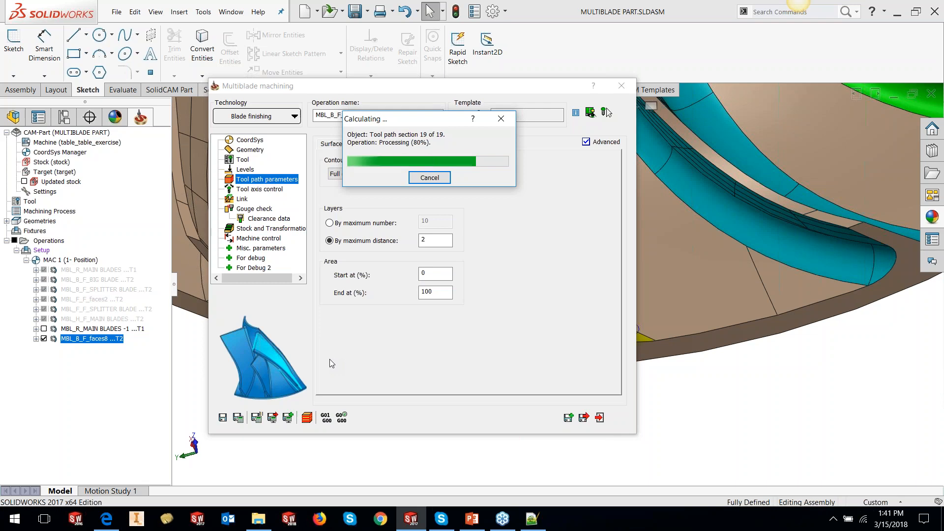
pyautogui.click(695, 387)
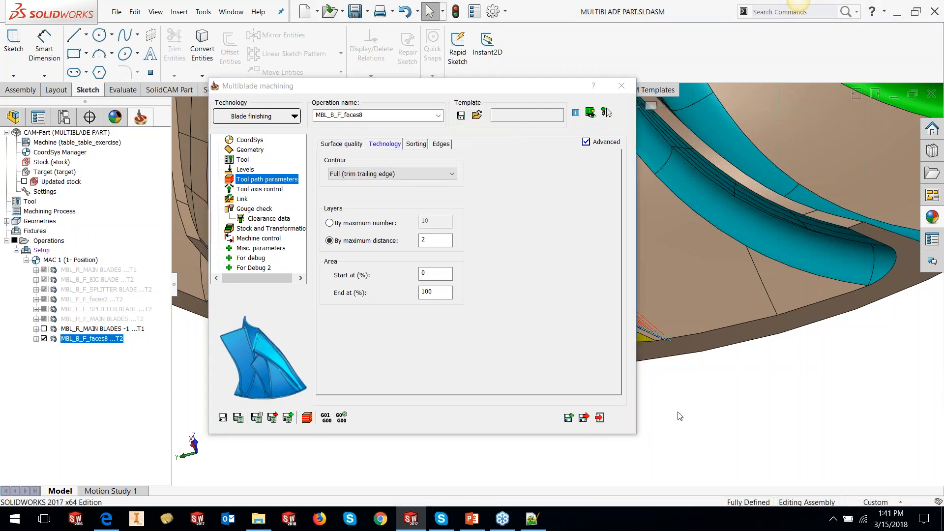
pyautogui.click(491, 87)
pyautogui.doubleClick(491, 87)
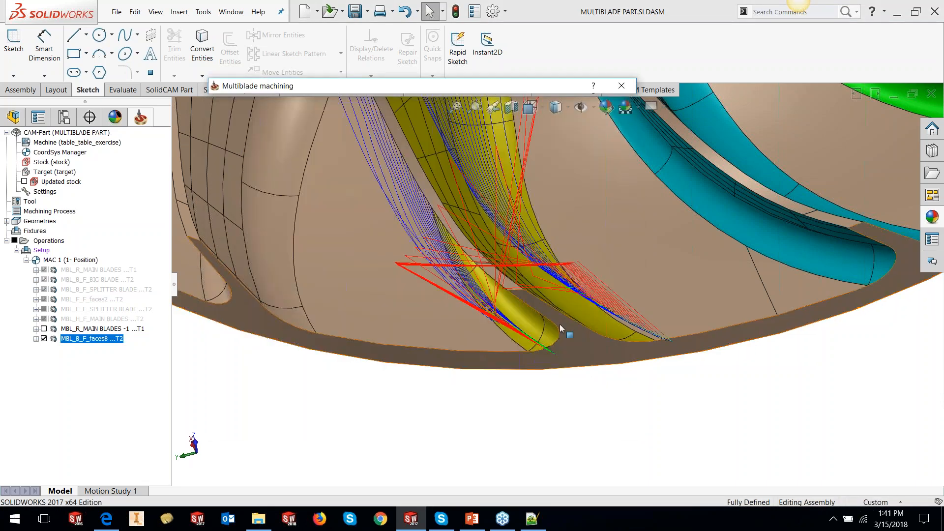
pyautogui.middleClick(565, 323)
pyautogui.moveTo(564, 324); pyautogui.dragTo(598, 252, button='middle')
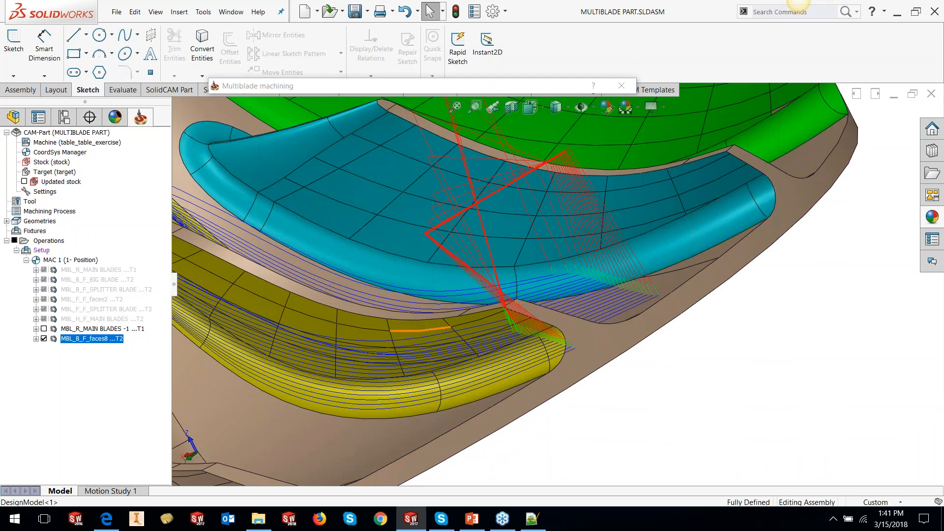
pyautogui.scroll(5, 560, 284)
pyautogui.moveTo(493, 306); pyautogui.dragTo(453, 374, button='middle')
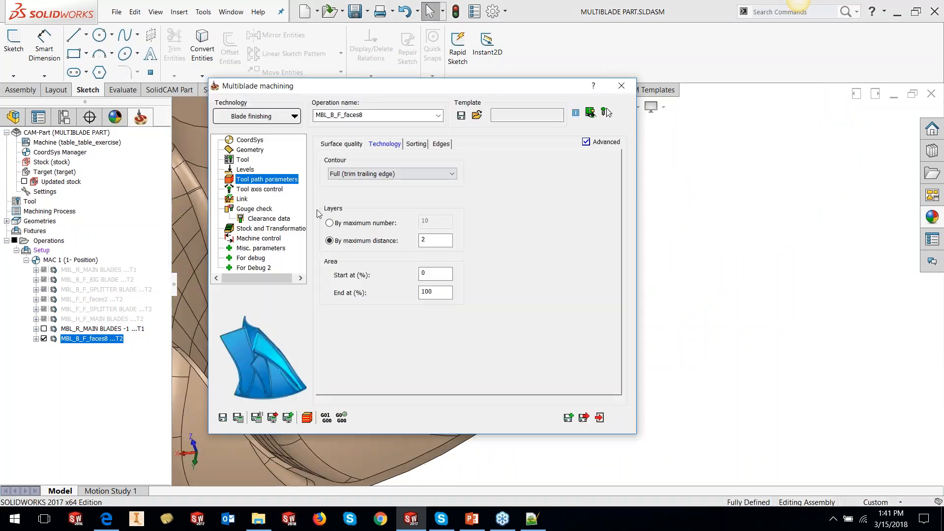
# - Turn off automatic links between layers, set them to Blend spline, then save and calculate
pyautogui.click(242, 199)
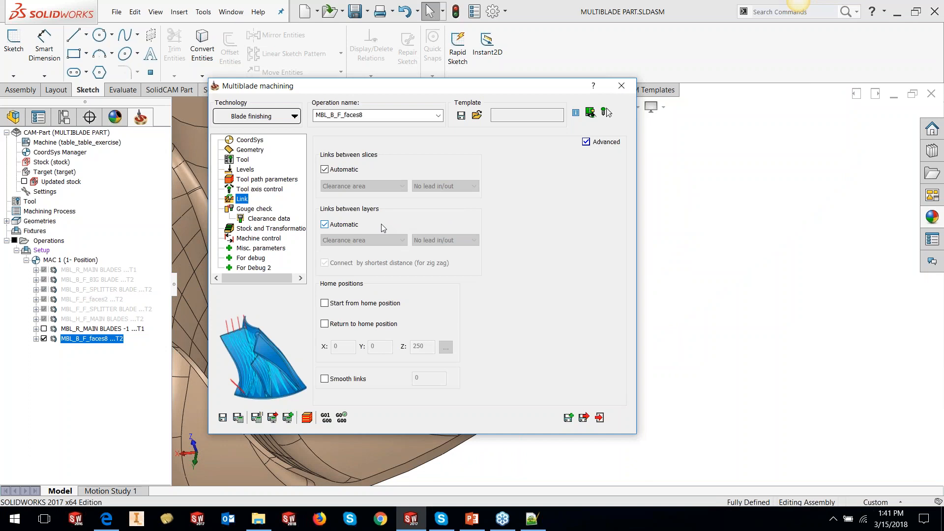
pyautogui.click(350, 224)
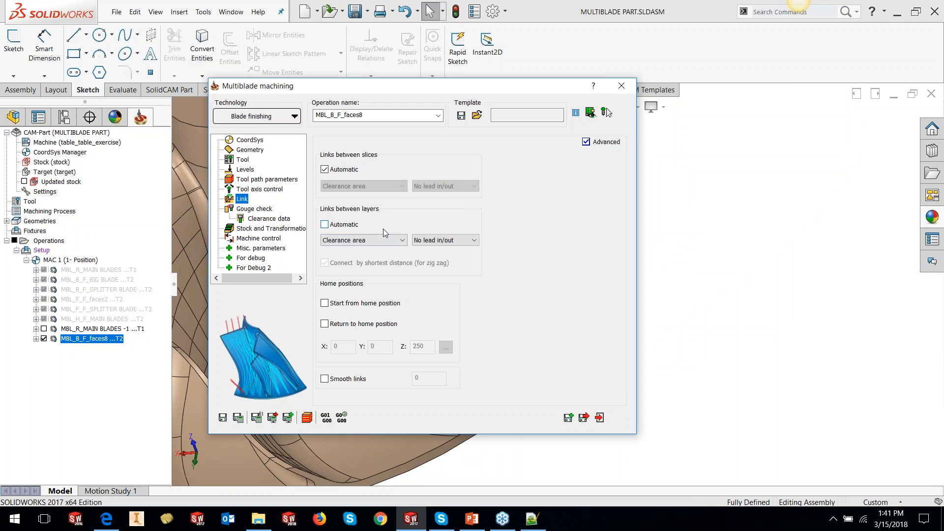
pyautogui.click(344, 243)
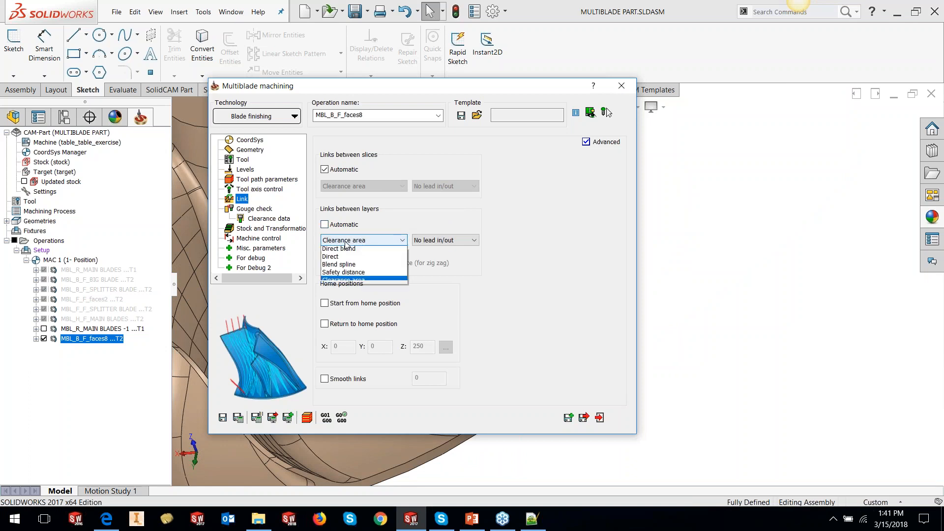
pyautogui.click(338, 267)
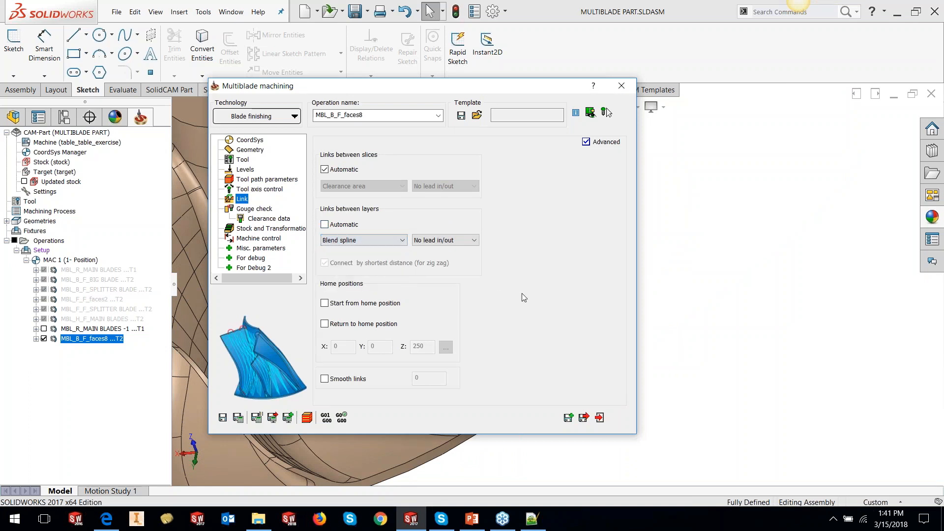
pyautogui.click(238, 418)
# - Collapse the dialog to examine the new links between layers on the blade toolpath, then restore it
pyautogui.doubleClick(517, 87)
pyautogui.scroll(-5, 533, 314)
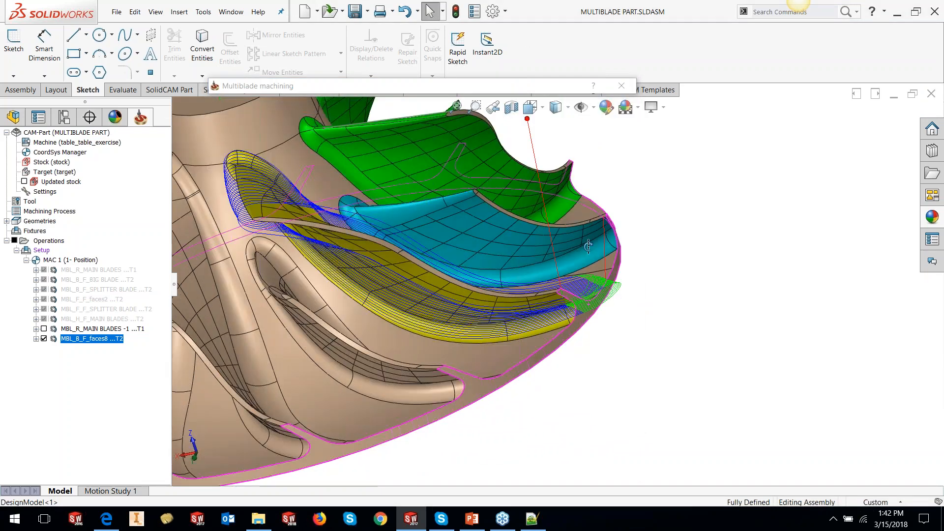
pyautogui.moveTo(534, 315); pyautogui.dragTo(523, 391, button='middle')
pyautogui.scroll(3, 529, 380)
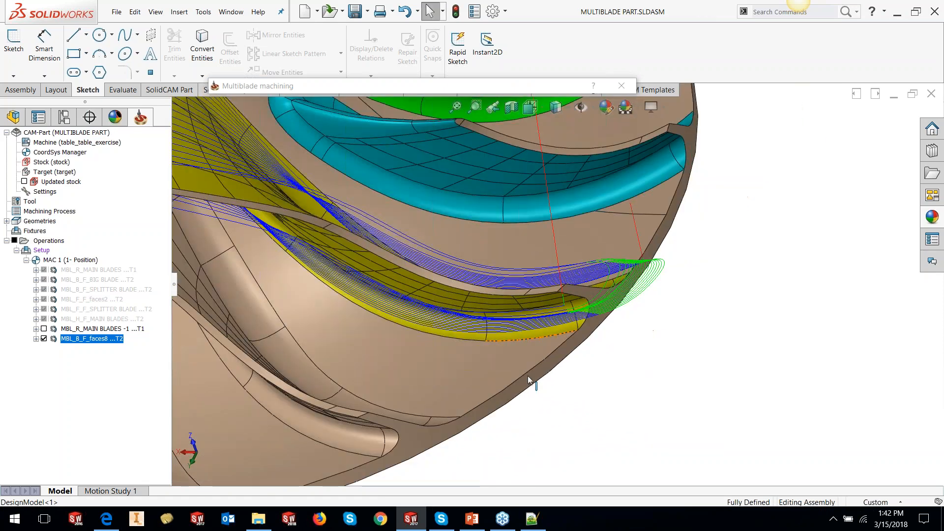
pyautogui.scroll(2, 531, 381)
pyautogui.click(252, 89)
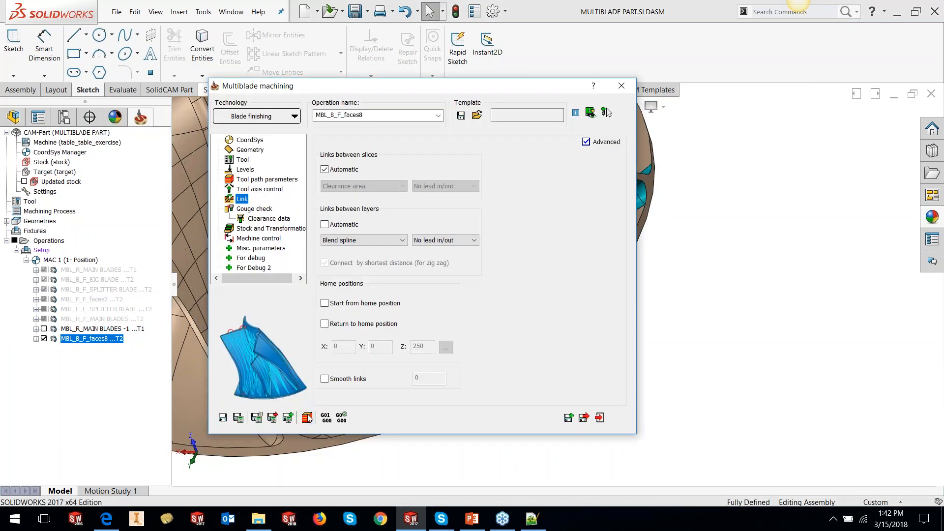
# - Run a Machine Simulation of the blade finishing operation and watch the tool move along the blade
pyautogui.click(307, 417)
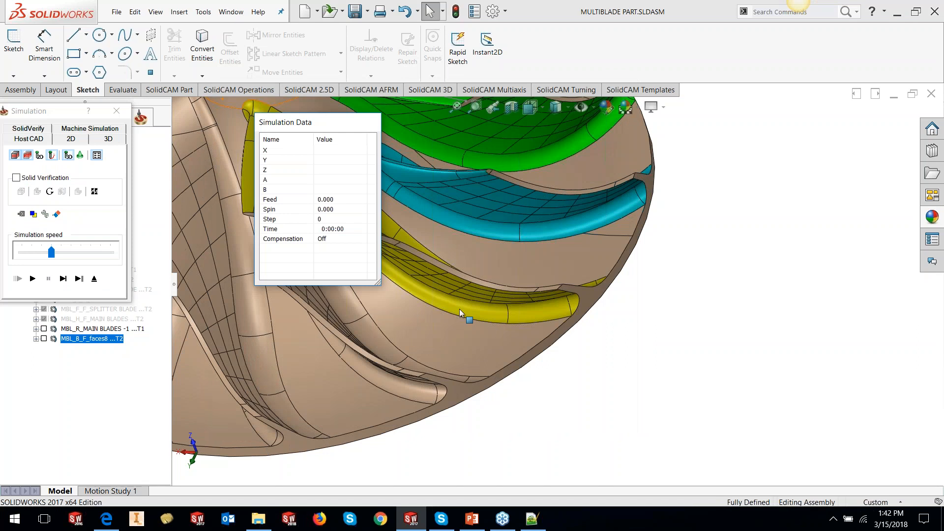
pyautogui.click(82, 129)
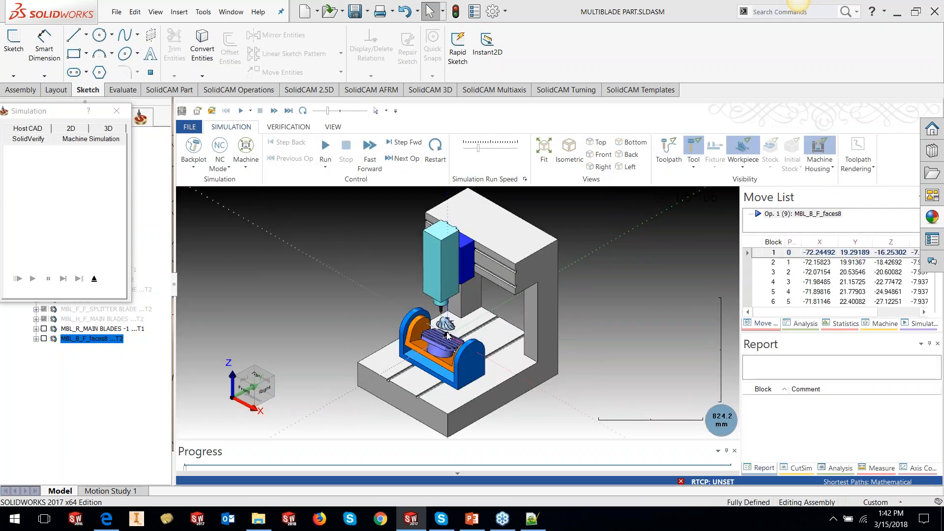
pyautogui.scroll(5, 437, 322)
pyautogui.scroll(5, 438, 322)
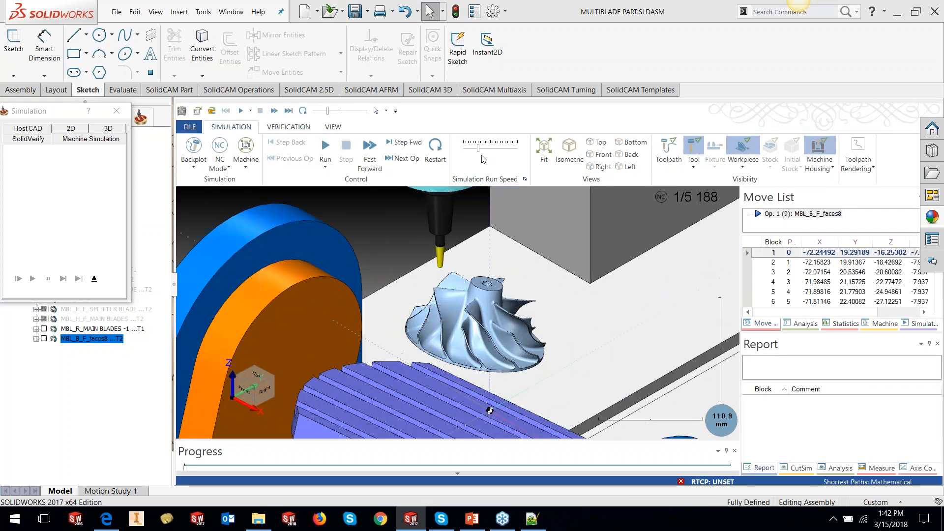
pyautogui.click(322, 153)
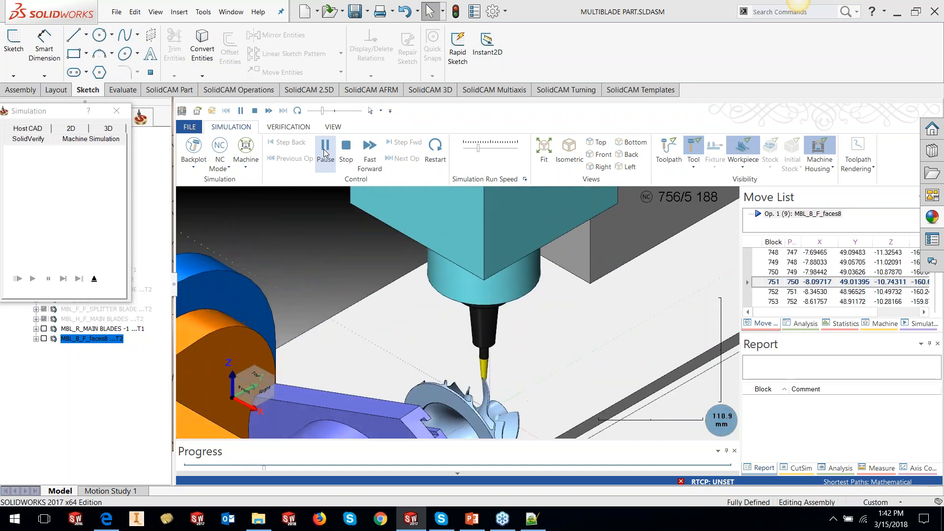
pyautogui.click(325, 152)
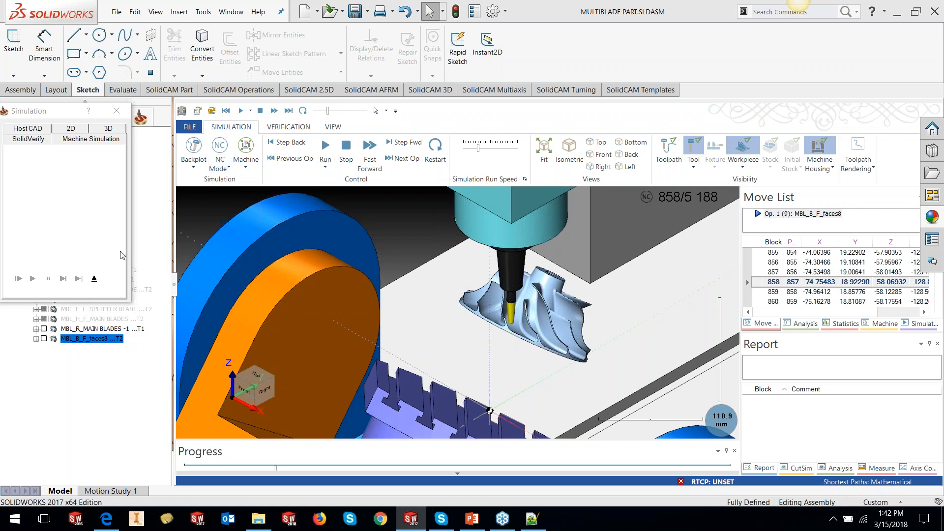
pyautogui.click(95, 278)
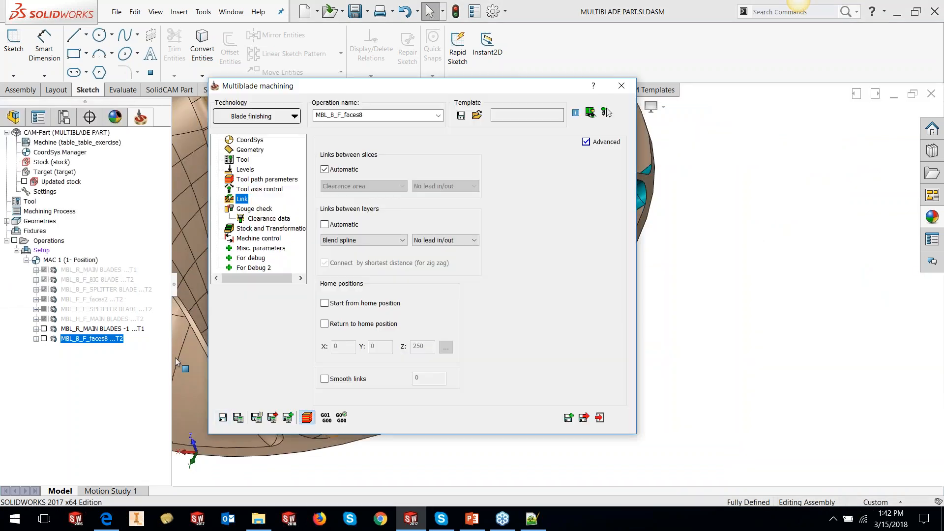
# - Close the operation dialog and duplicate the blade finishing operation by copying and pasting it in the operations tree
pyautogui.click(599, 419)
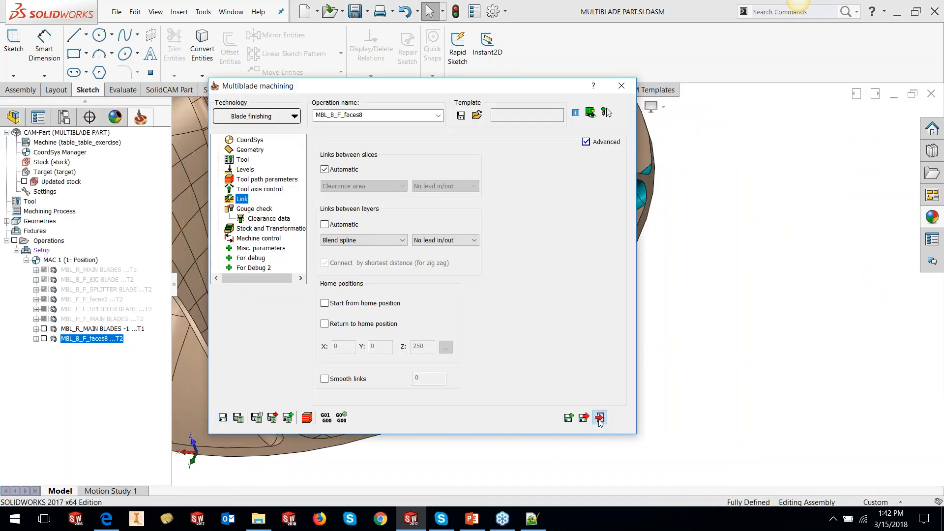
pyautogui.rightClick(97, 342)
pyautogui.click(117, 444)
pyautogui.rightClick(94, 347)
pyautogui.click(109, 462)
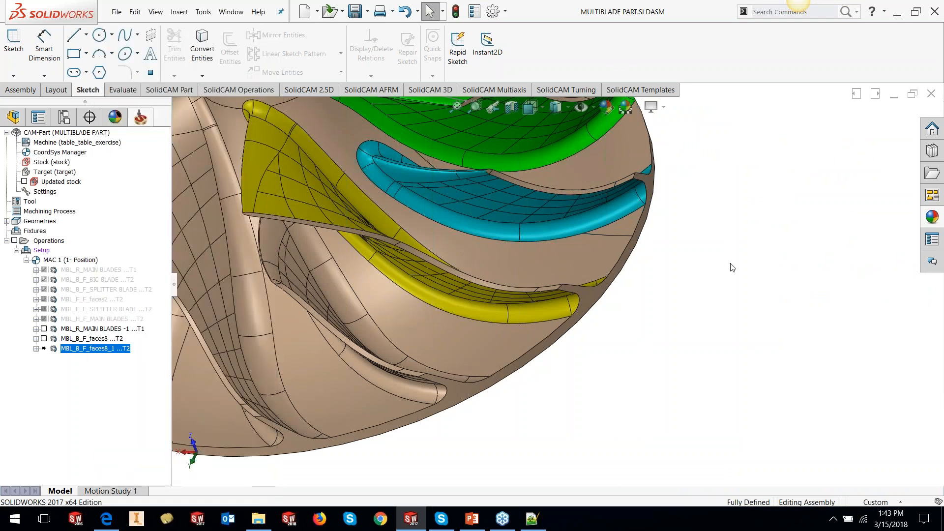
# - Rotate and zoom around the impeller to examine the blades and select the original blade finishing operation
pyautogui.scroll(5, 732, 268)
pyautogui.scroll(-4, 590, 200)
pyautogui.moveTo(590, 237); pyautogui.dragTo(512, 253, button='middle')
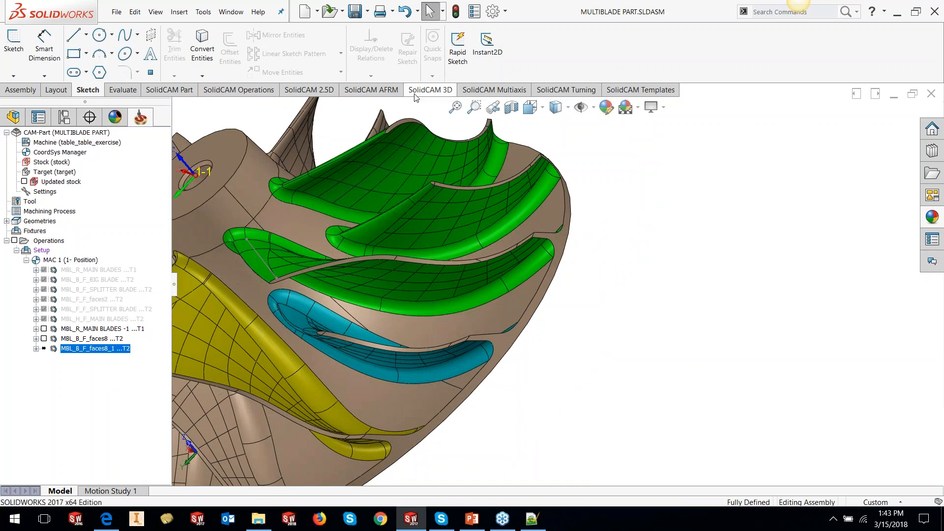
pyautogui.scroll(3, 484, 329)
pyautogui.moveTo(526, 318); pyautogui.dragTo(551, 319, button='middle')
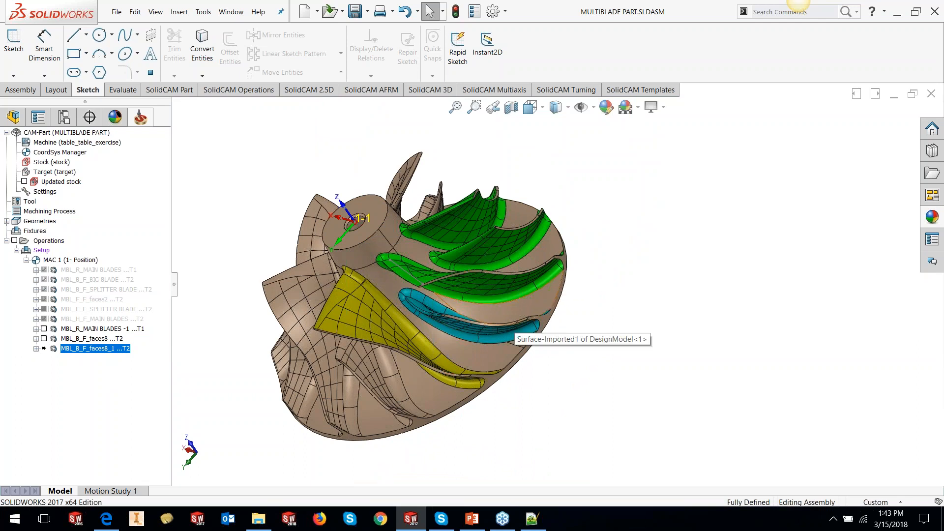
pyautogui.click(108, 339)
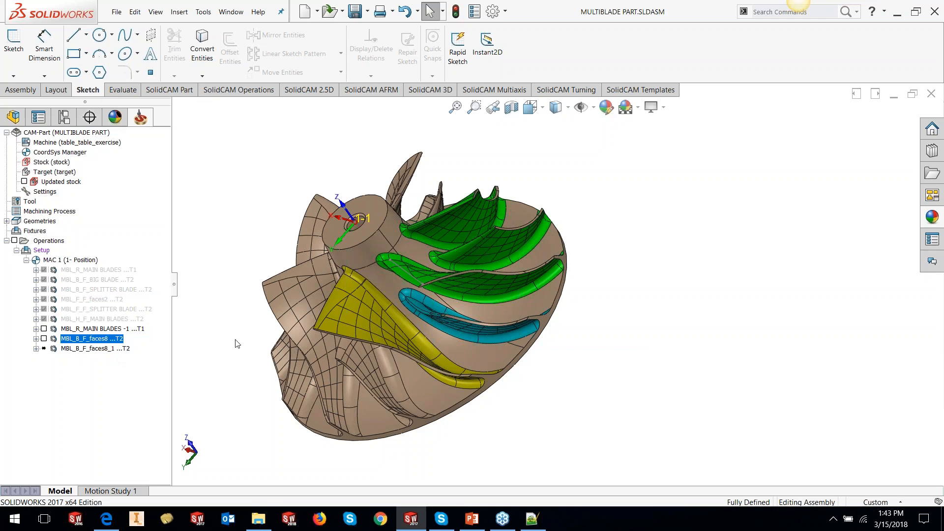
pyautogui.moveTo(465, 300); pyautogui.dragTo(514, 369, button='middle')
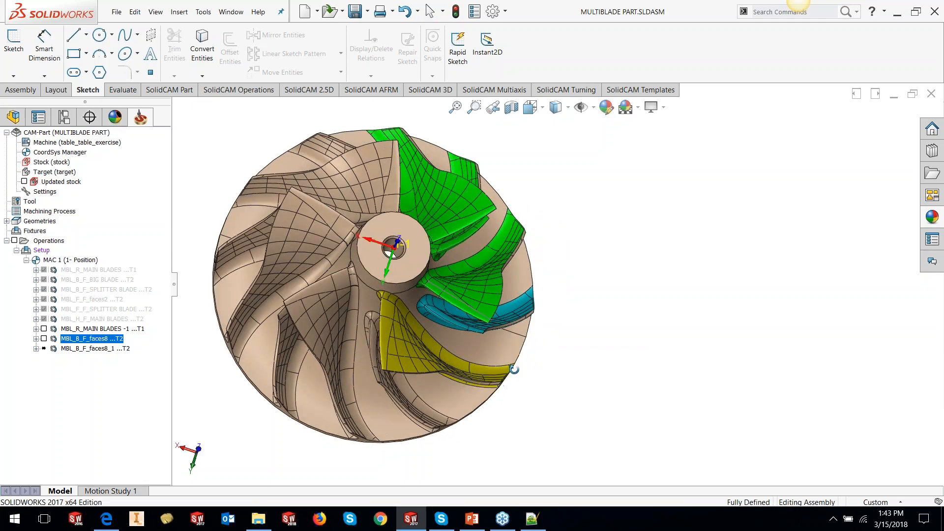
pyautogui.click(401, 348)
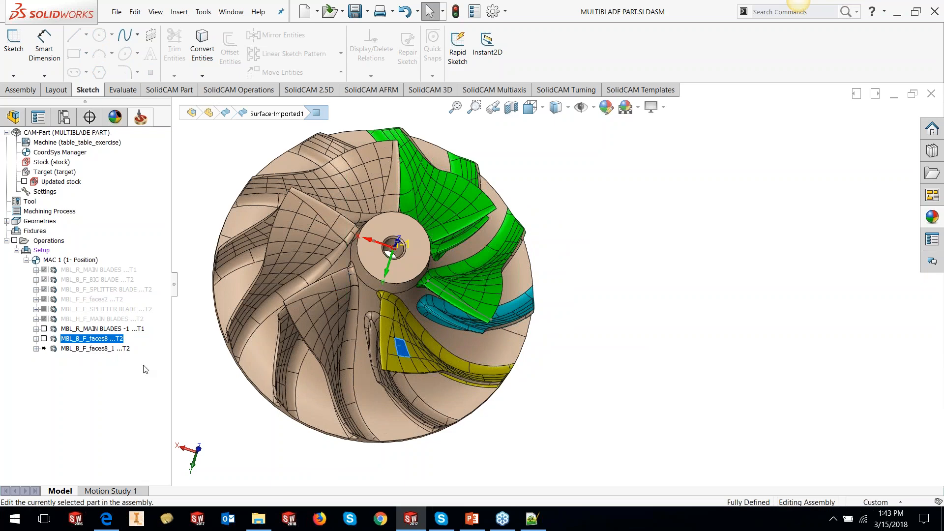
# - Edit the original blade finishing operation and set the rotation's number of segments to 6
pyautogui.rightClick(120, 338)
pyautogui.click(148, 123)
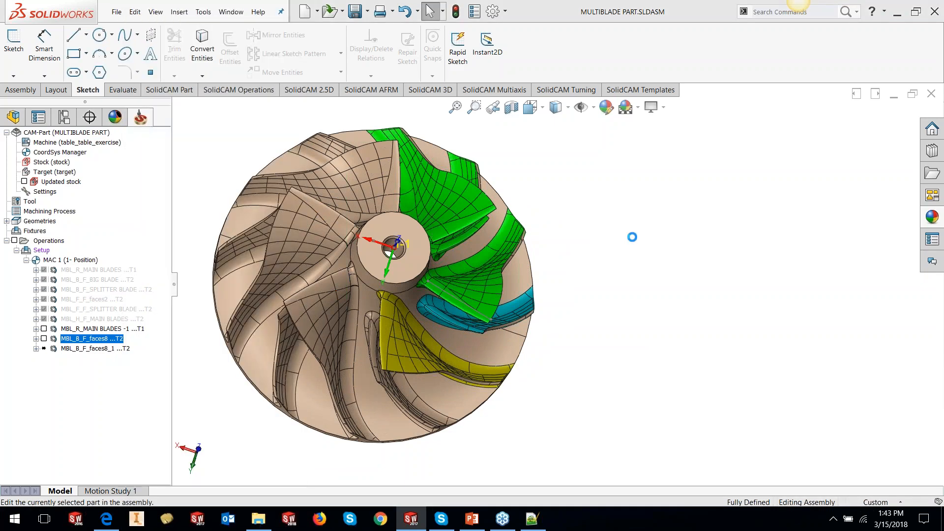
pyautogui.click(247, 229)
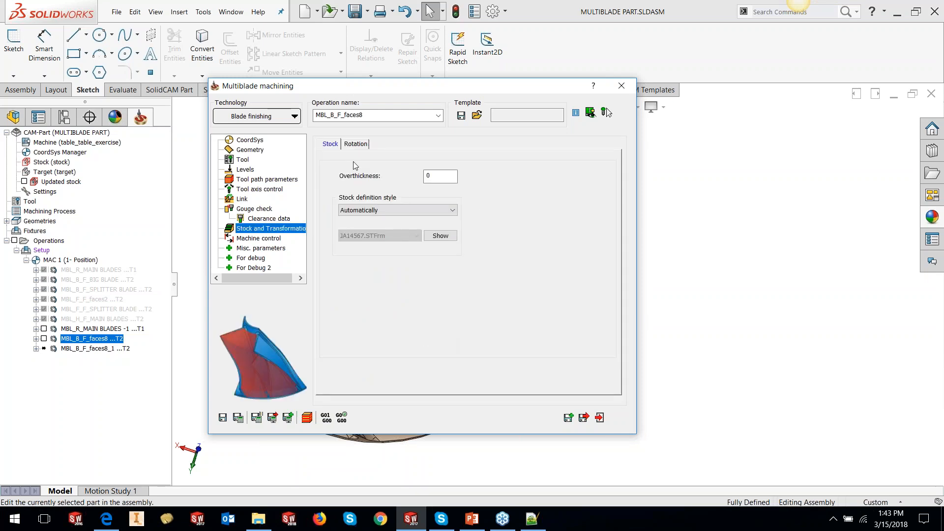
pyautogui.click(356, 144)
pyautogui.doubleClick(414, 228)
pyautogui.write('6')
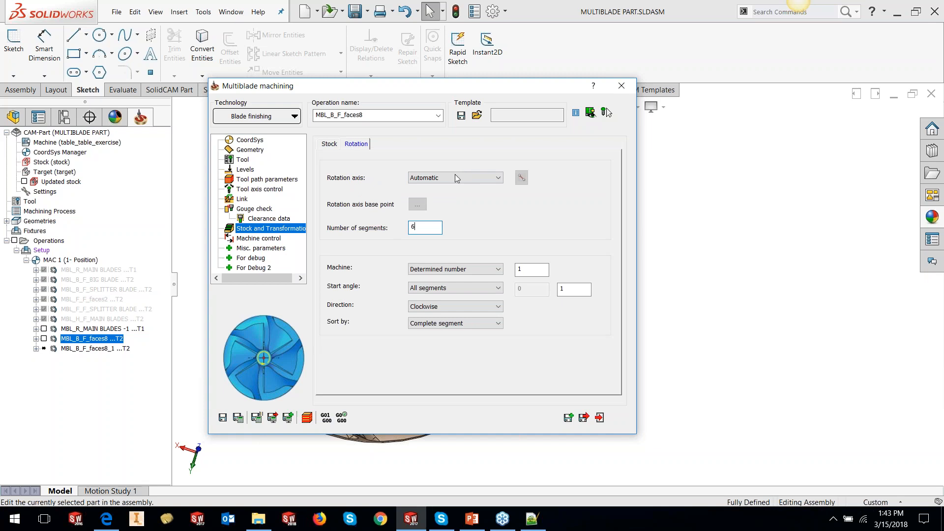
# - Set the determined number of segments to machine to 6, then save and calculate the operation
pyautogui.doubleClick(526, 270)
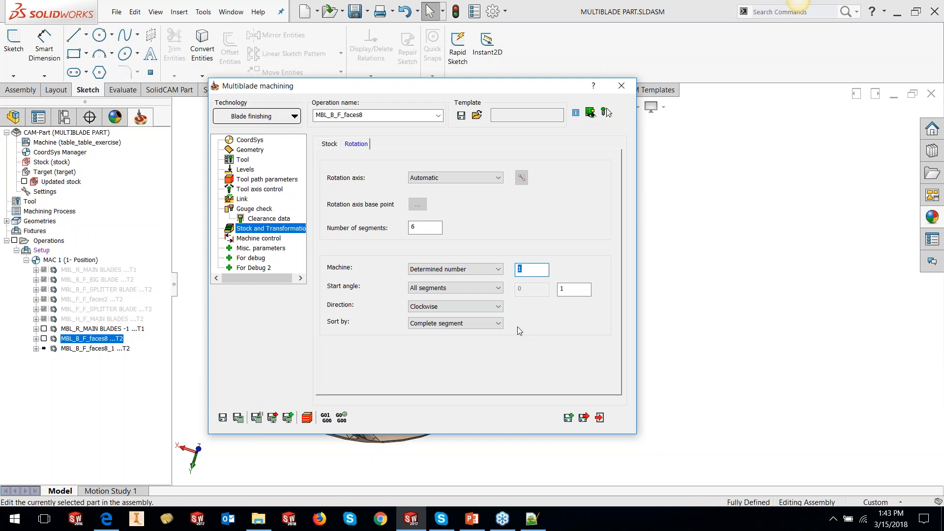
pyautogui.write('3')
pyautogui.moveTo(473, 266)
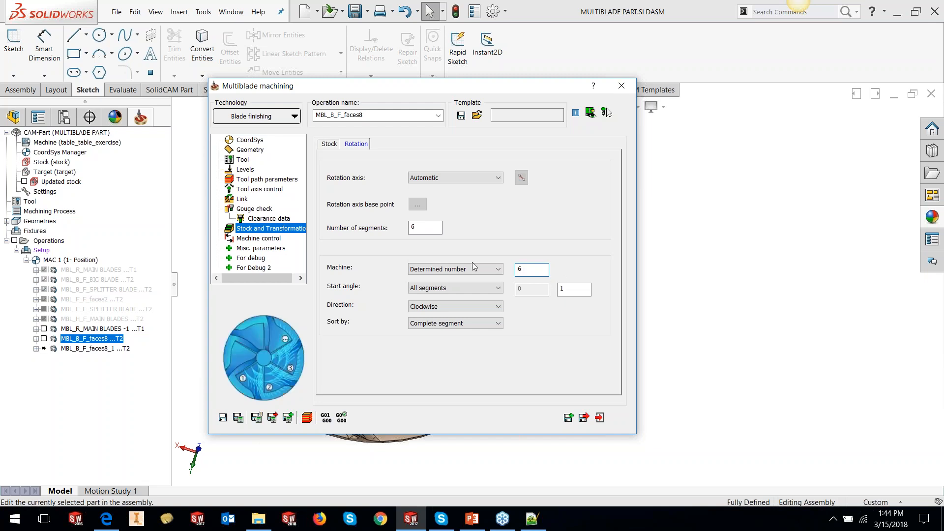
pyautogui.click(238, 417)
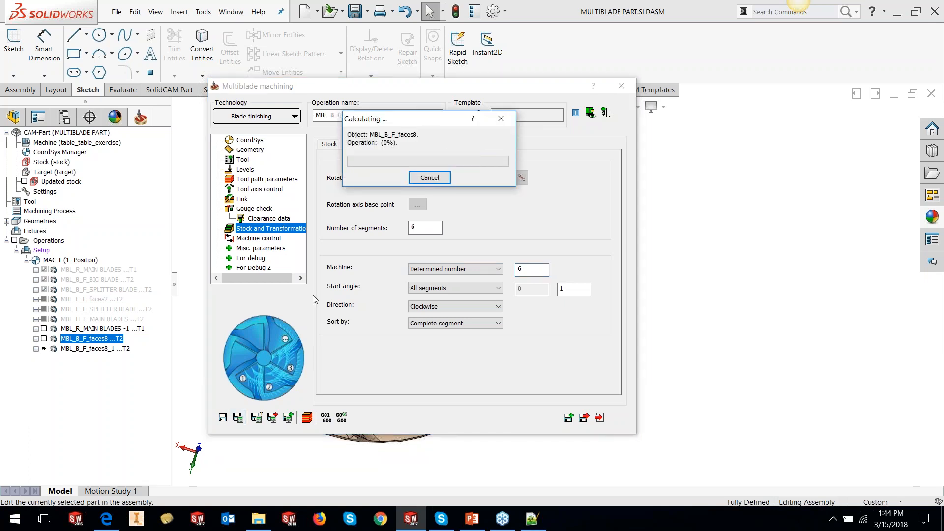
# - Close the dialog, switch to shaded display and rotate the impeller to view the repeated blade toolpaths
pyautogui.click(622, 86)
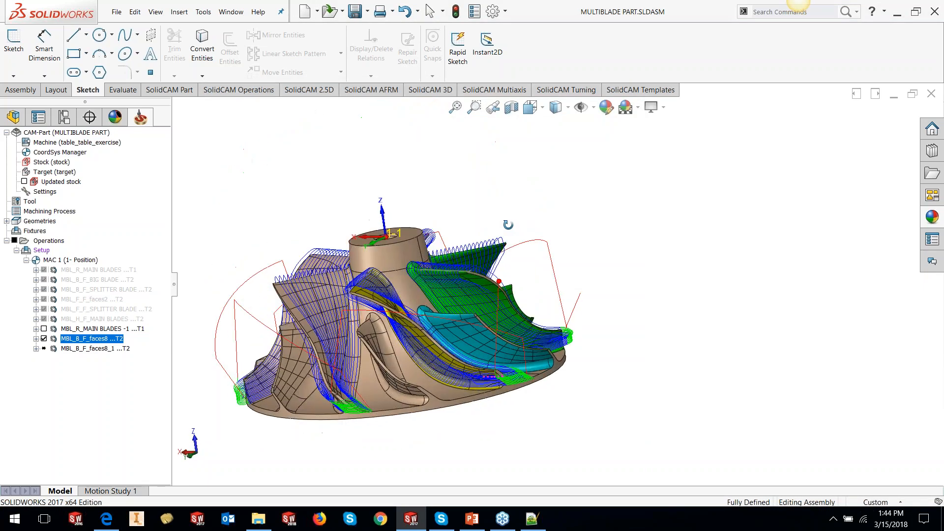
pyautogui.click(556, 107)
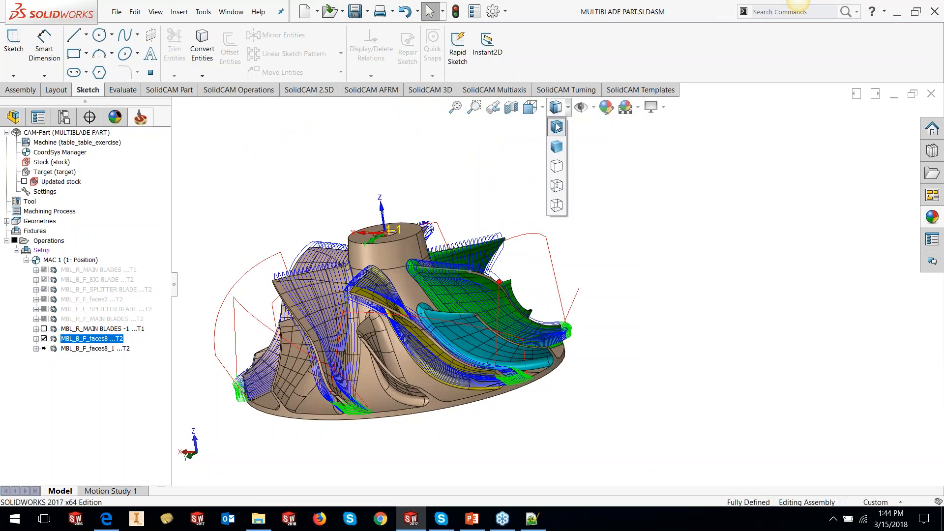
pyautogui.click(558, 147)
pyautogui.moveTo(556, 275)
pyautogui.mouseDown(button='middle')
pyautogui.moveTo(555, 443)
pyautogui.moveTo(591, 345)
pyautogui.moveTo(268, 214)
pyautogui.mouseUp(button='middle')
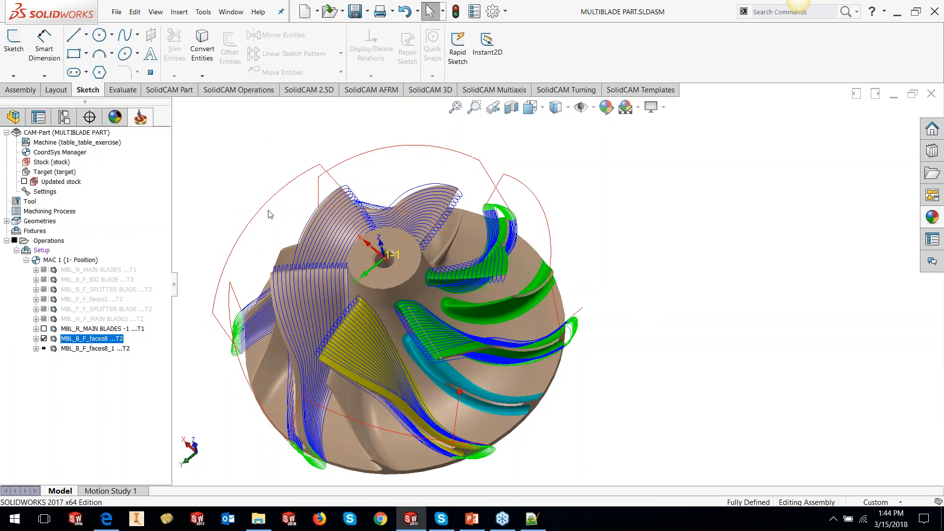
# - Hide the original operation's toolpath and open the duplicated blade finishing operation MBL_B_F_faces8_1 for editing
pyautogui.click(44, 338)
pyautogui.click(86, 348)
pyautogui.rightClick(86, 353)
pyautogui.click(549, 265)
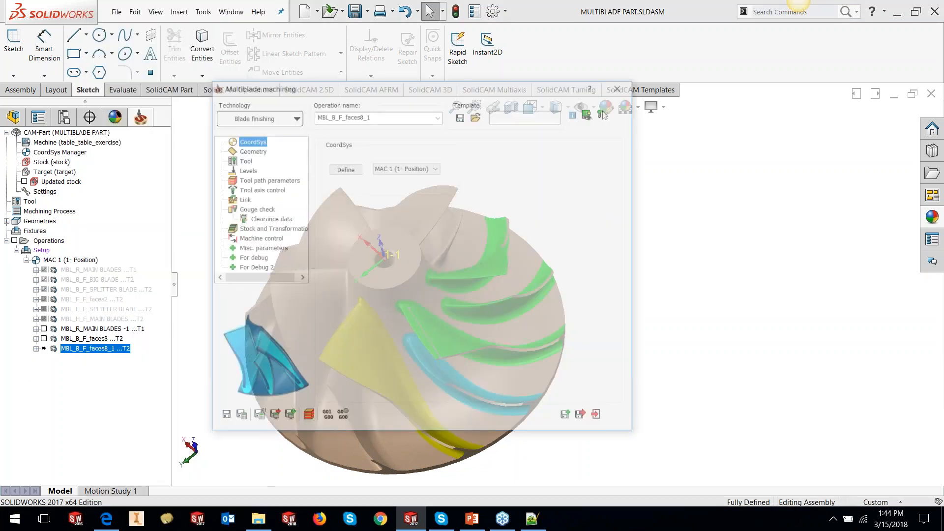
# - Create a new blade faces geometry by picking a blade face's color from the model and finding all matching faces
pyautogui.click(248, 150)
pyautogui.click(349, 203)
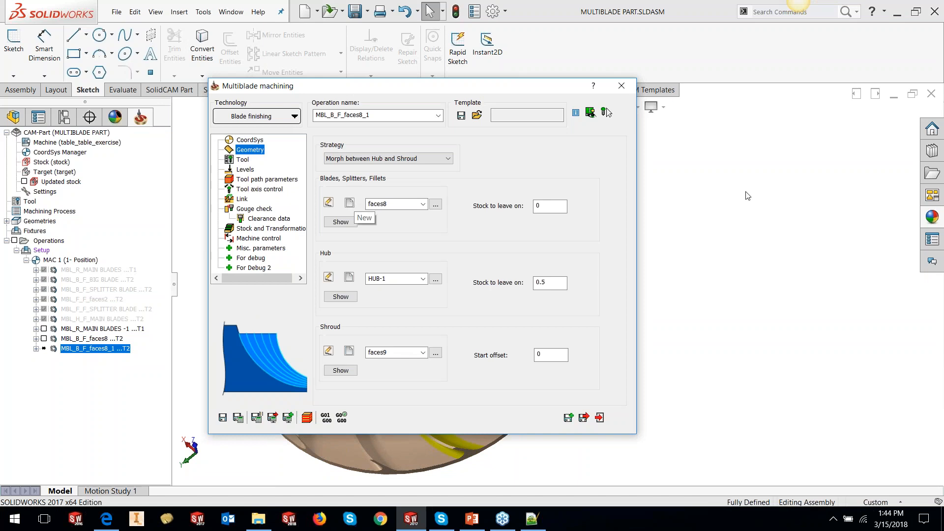
pyautogui.scroll(-5, 450, 398)
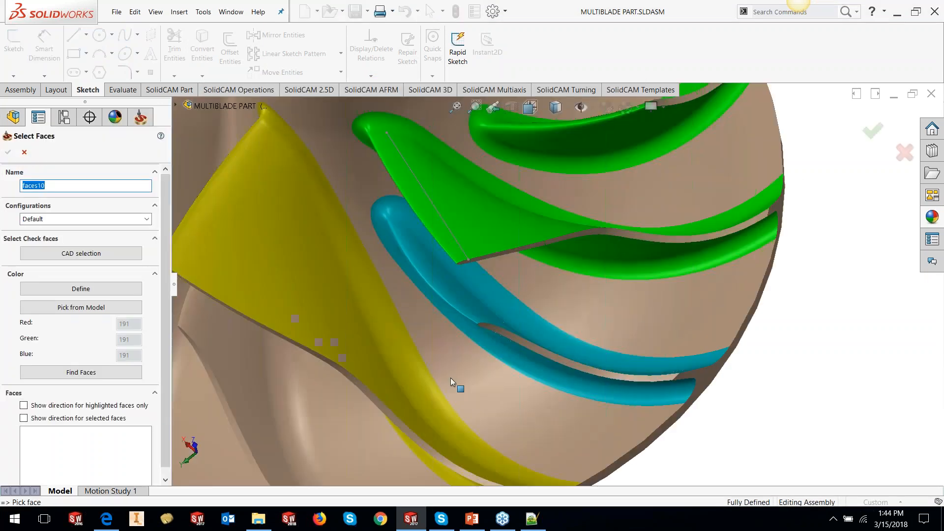
pyautogui.click(74, 308)
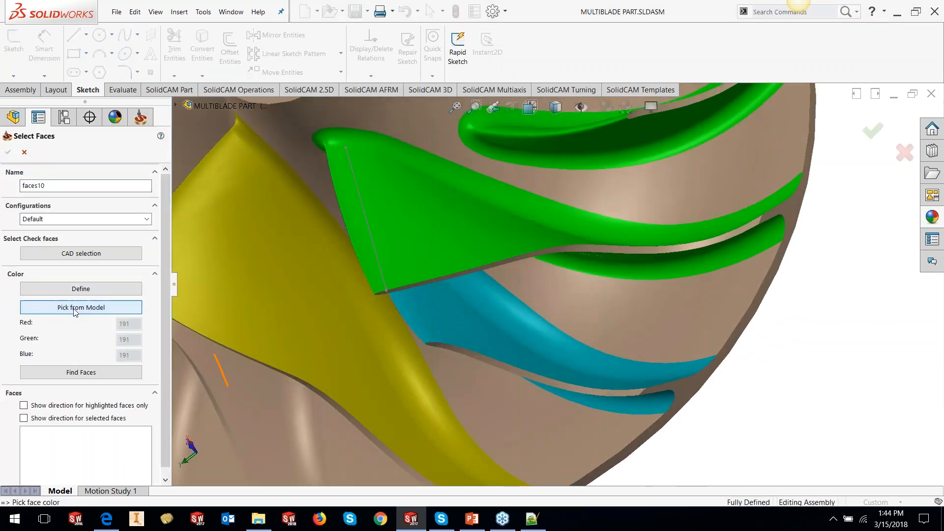
pyautogui.click(427, 333)
pyautogui.click(68, 373)
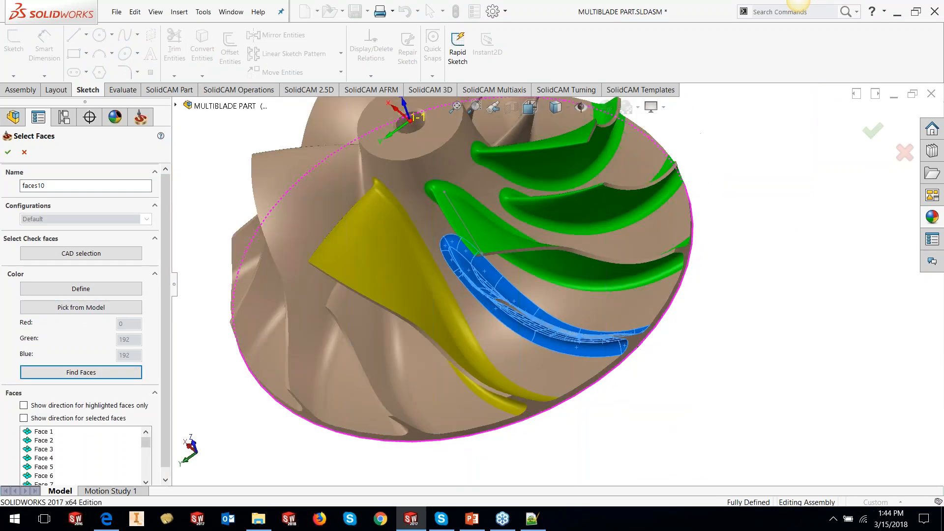
pyautogui.click(8, 152)
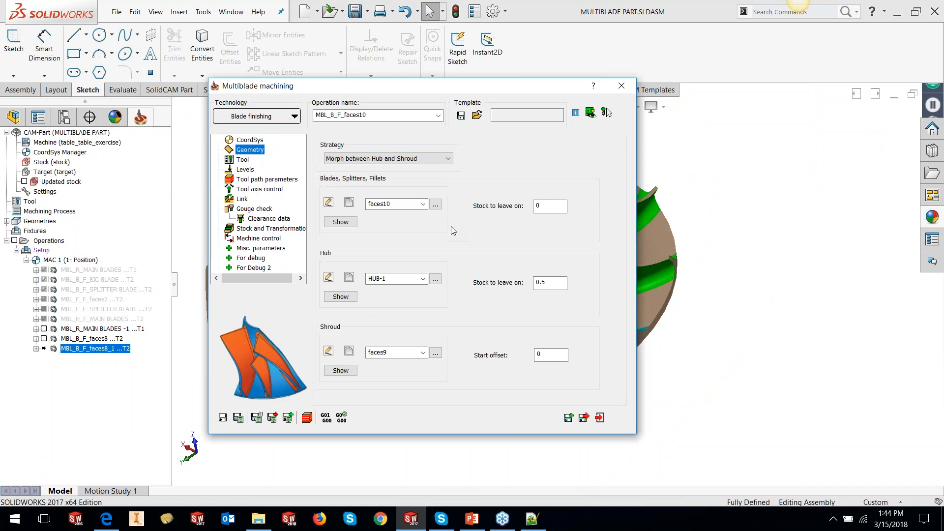
# - Save and calculate the blade finishing operation MBL_B_F_faces10 and inspect its toolpath on the impeller
pyautogui.click(238, 418)
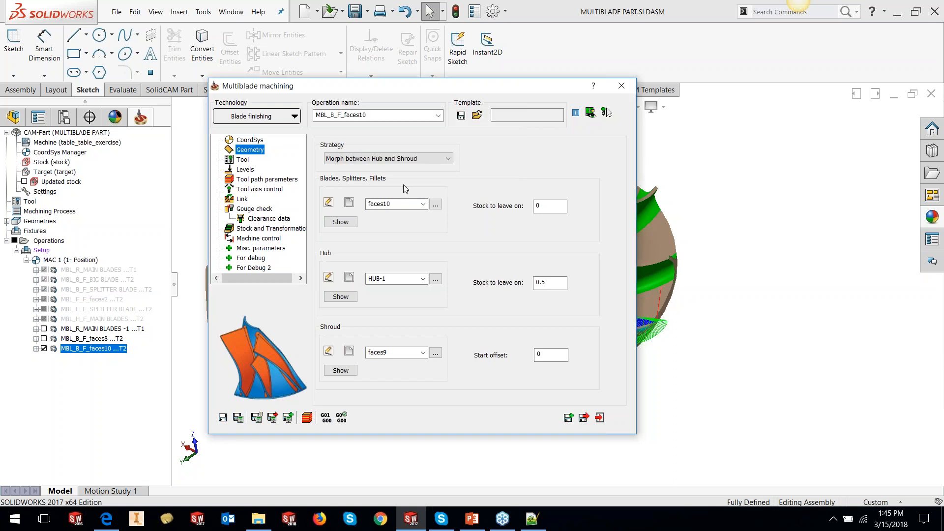
pyautogui.doubleClick(460, 89)
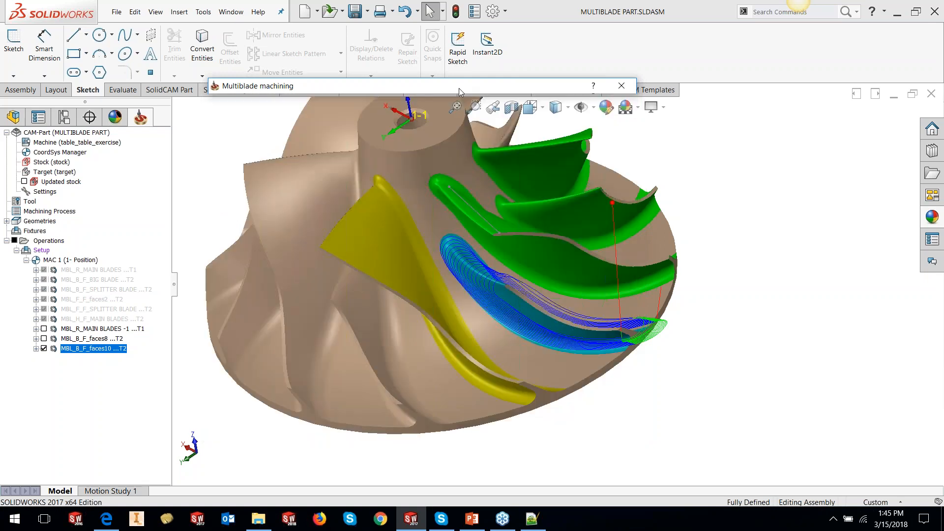
pyautogui.scroll(3, 717, 322)
pyautogui.moveTo(585, 289); pyautogui.dragTo(589, 333, button='middle')
pyautogui.doubleClick(335, 92)
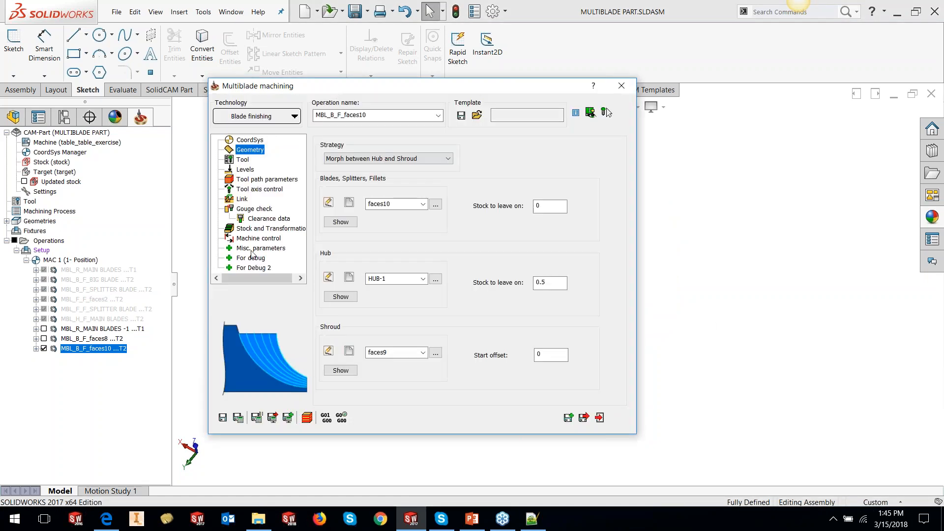
# - Set the rotation's number of segments and segments to machine to 6, then save and calculate
pyautogui.click(254, 228)
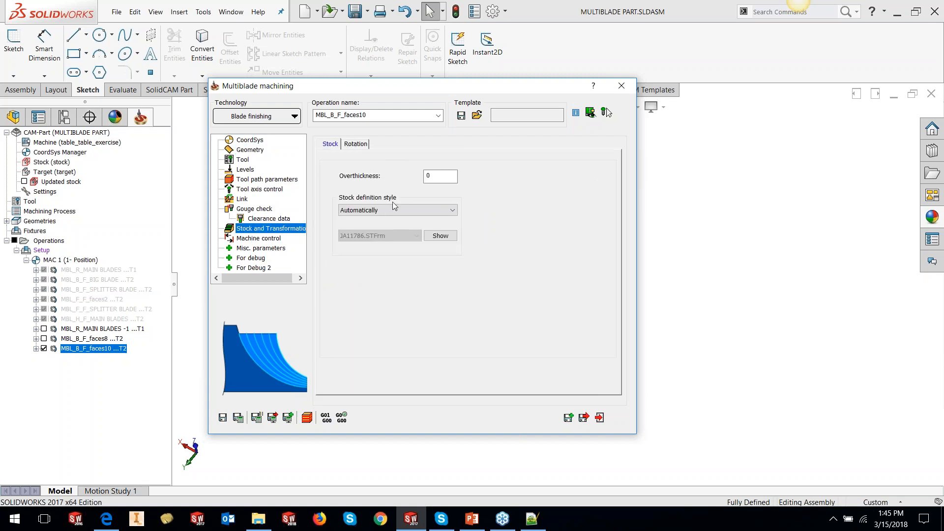
pyautogui.click(360, 146)
pyautogui.doubleClick(414, 227)
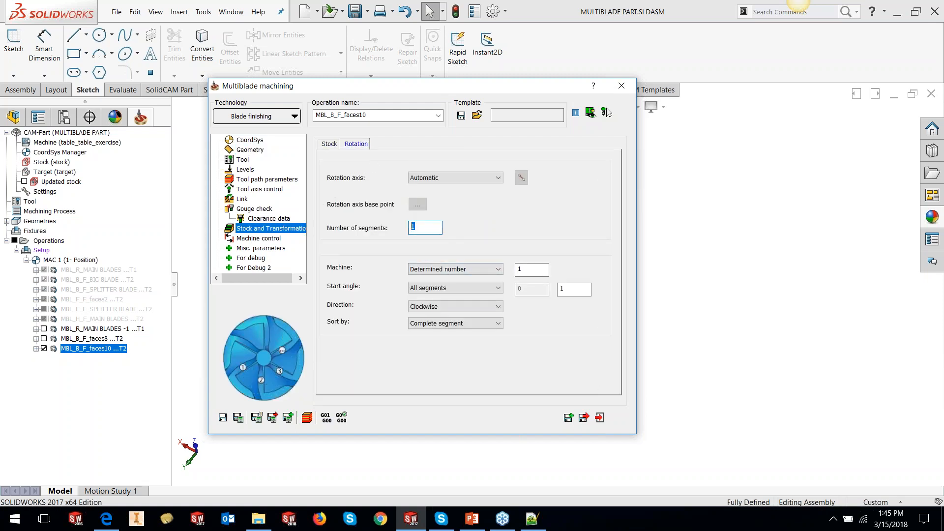
pyautogui.press('Tab')
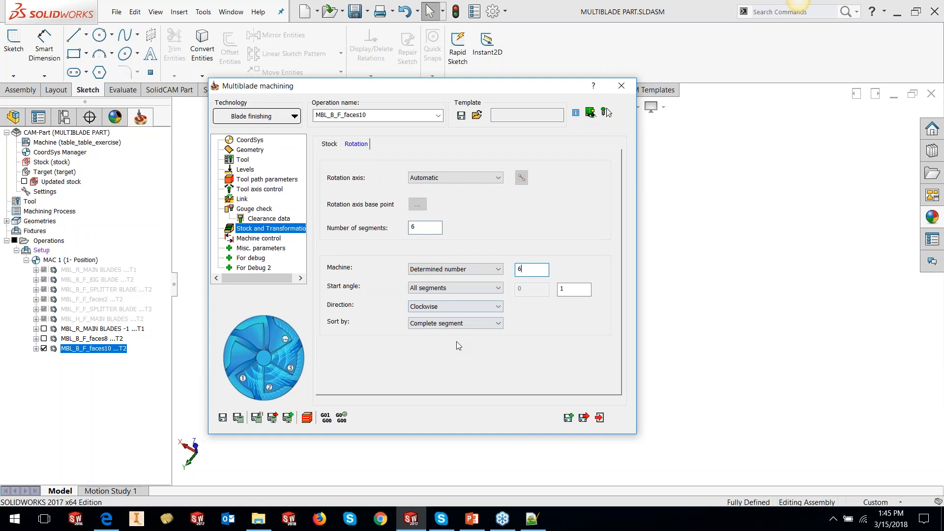
pyautogui.click(238, 417)
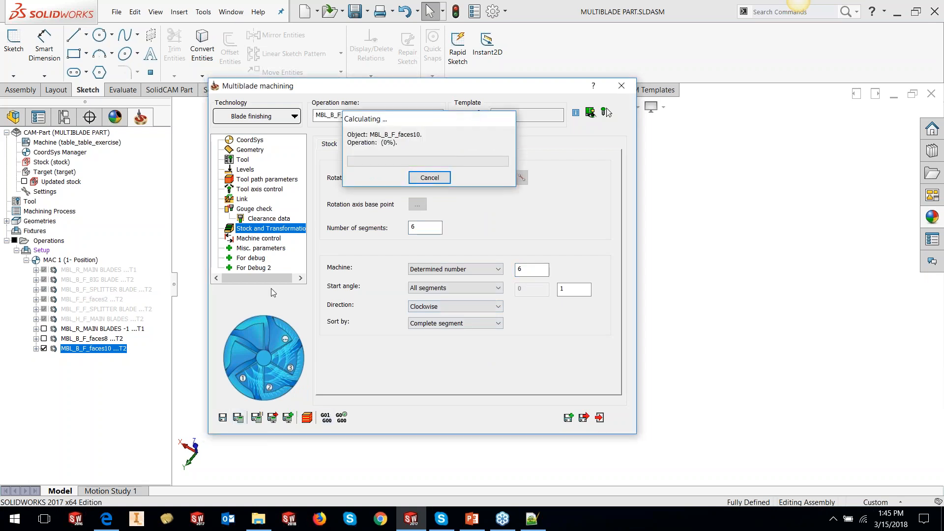
# - Inspect the patterned blade finishing toolpaths around the impeller and close the operation dialog
pyautogui.doubleClick(558, 89)
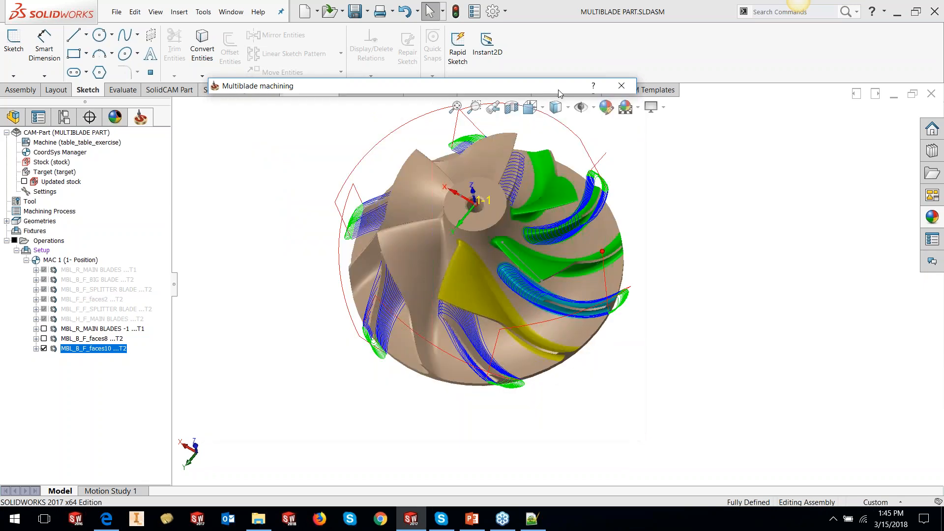
pyautogui.moveTo(612, 294); pyautogui.dragTo(633, 357, button='middle')
pyautogui.scroll(2, 631, 330)
pyautogui.scroll(-2, 553, 259)
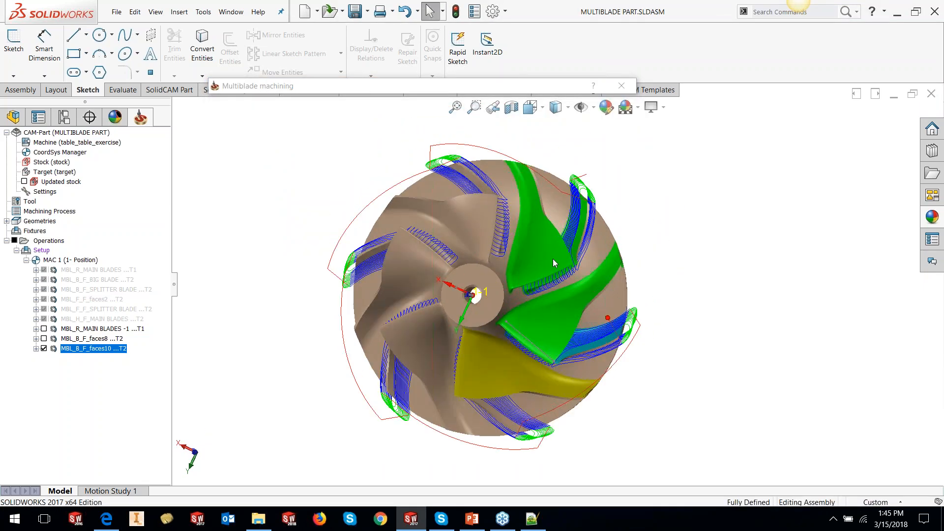
pyautogui.doubleClick(448, 90)
pyautogui.click(603, 418)
# - Hide the operation's toolpath and add a new Multiblade Machining operation after it
pyautogui.click(44, 348)
pyautogui.rightClick(73, 350)
pyautogui.moveTo(246, 33)
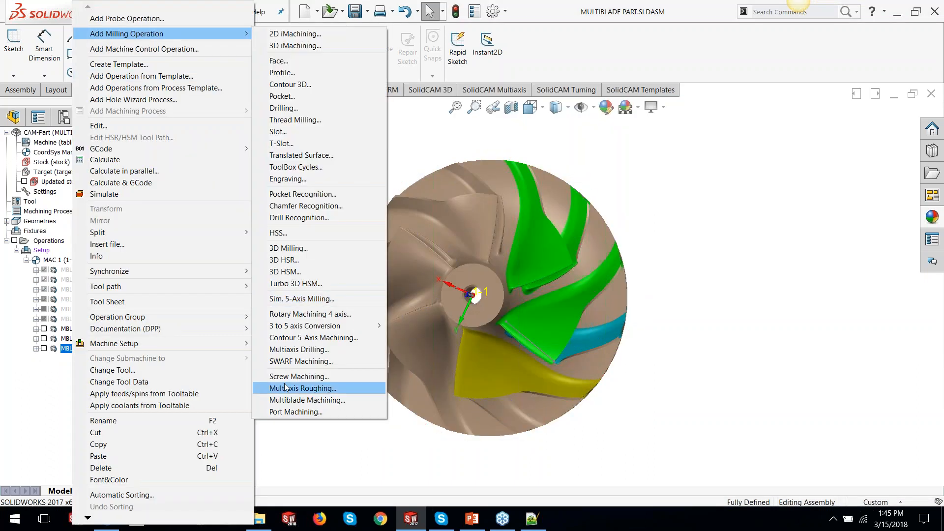
pyautogui.click(285, 399)
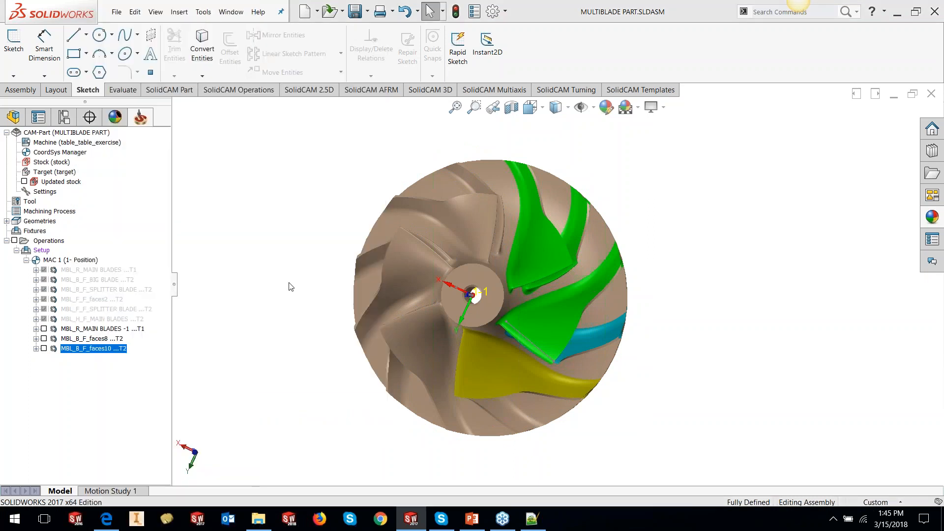
# - Choose Hub finishing technology and set the blades geometry to MAIN BLADES -1 and the hub to HUB-1
pyautogui.click(252, 117)
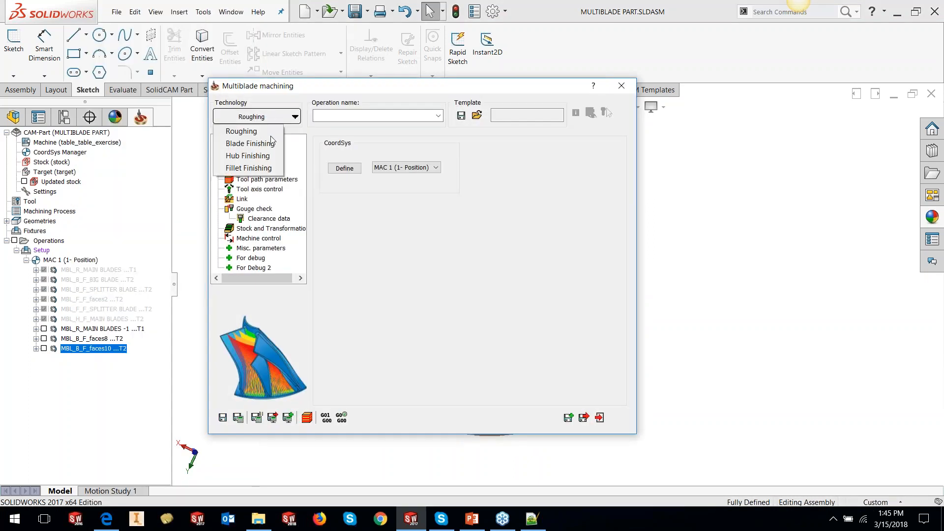
pyautogui.click(257, 160)
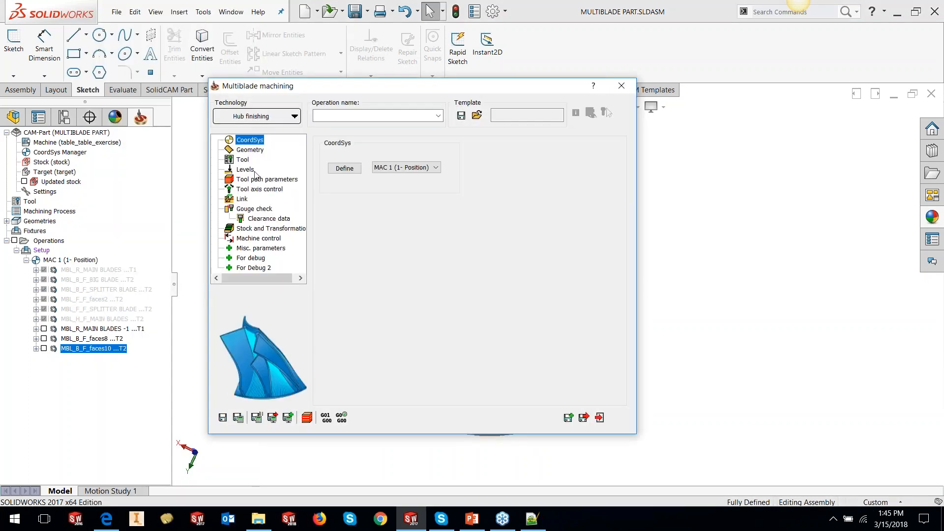
pyautogui.click(253, 151)
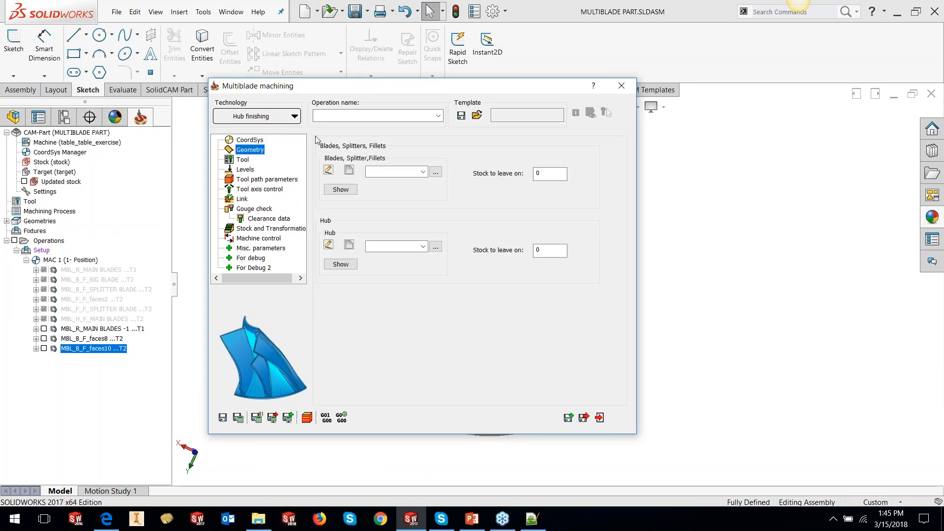
pyautogui.click(425, 177)
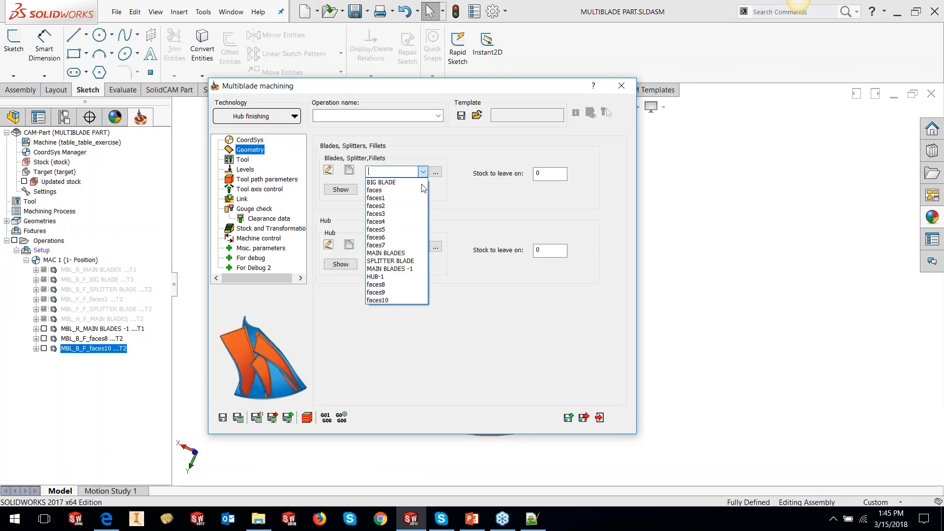
pyautogui.click(392, 270)
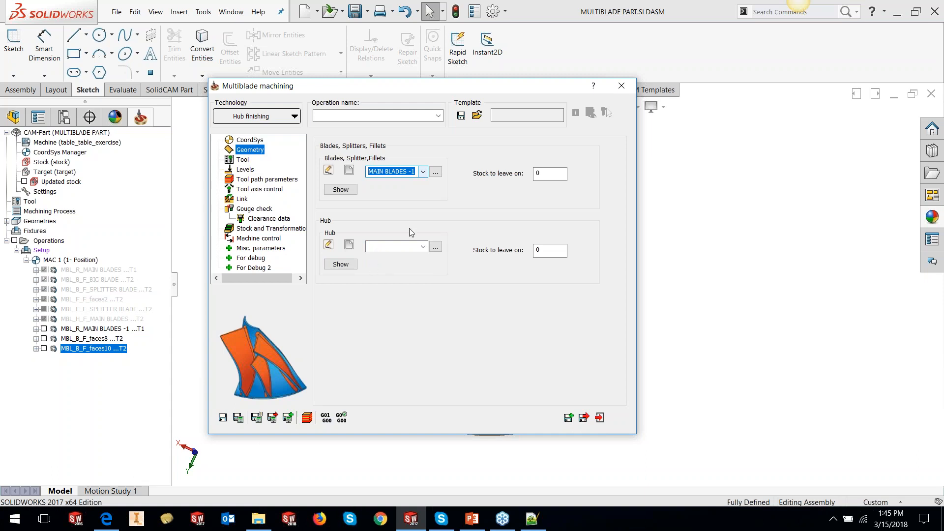
pyautogui.click(423, 247)
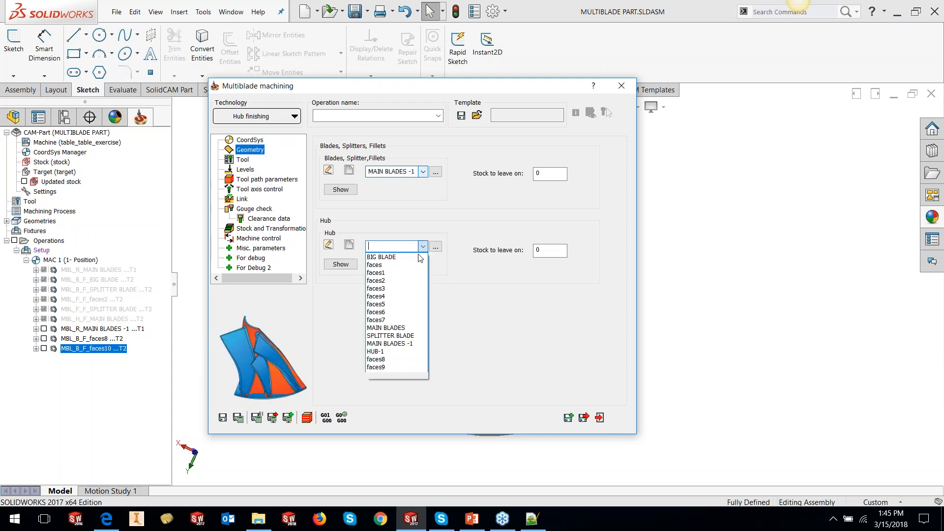
pyautogui.click(394, 352)
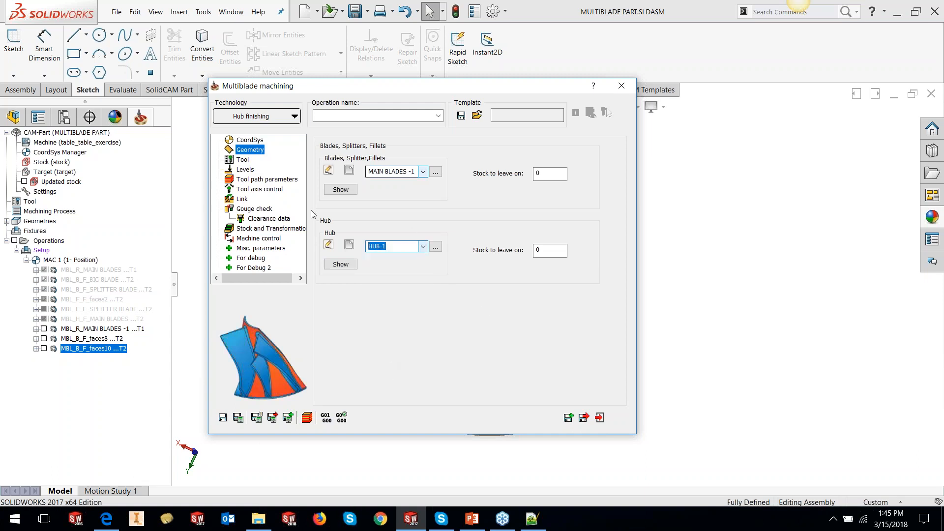
# - Select tool 2, the 10 mm taper ball nose, for the hub finishing operation
pyautogui.click(243, 160)
pyautogui.click(389, 326)
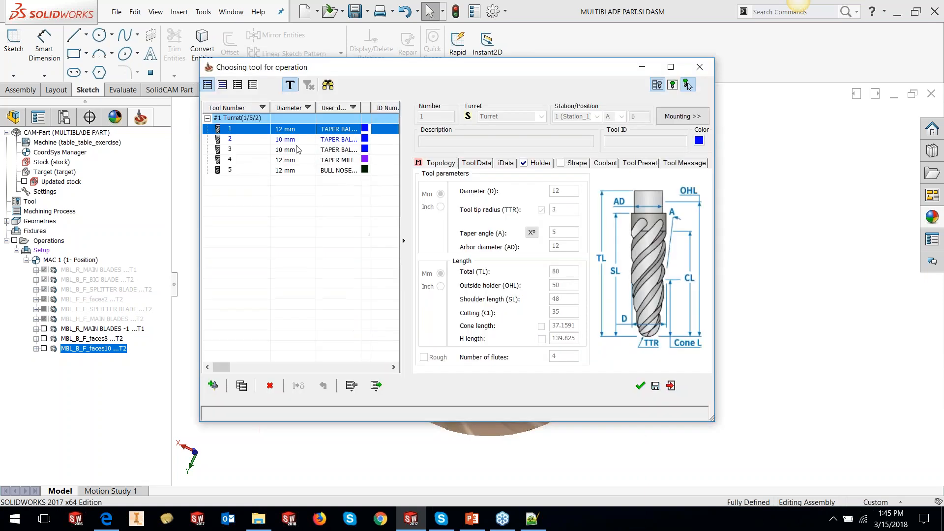
pyautogui.click(296, 142)
pyautogui.click(640, 387)
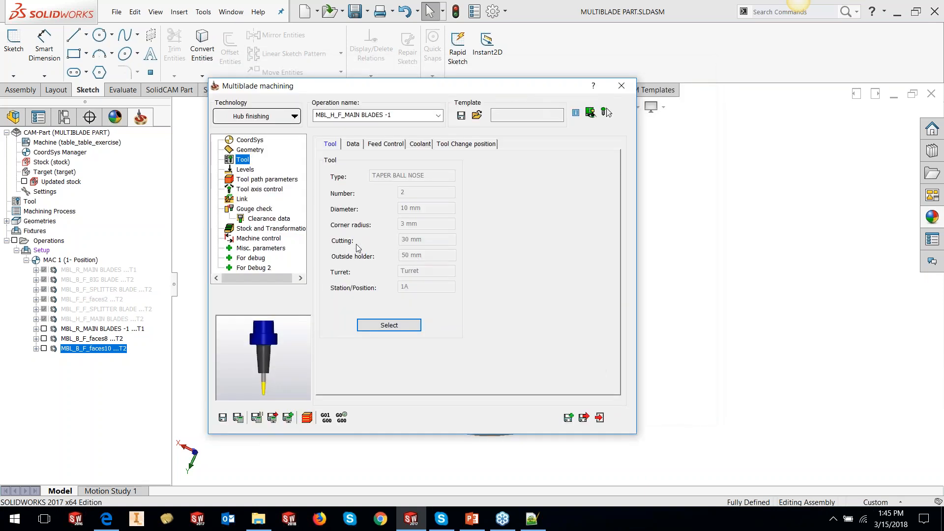
# - Set the tool path sorting method to Zigzag, start from trailing edge
pyautogui.click(246, 170)
pyautogui.click(265, 179)
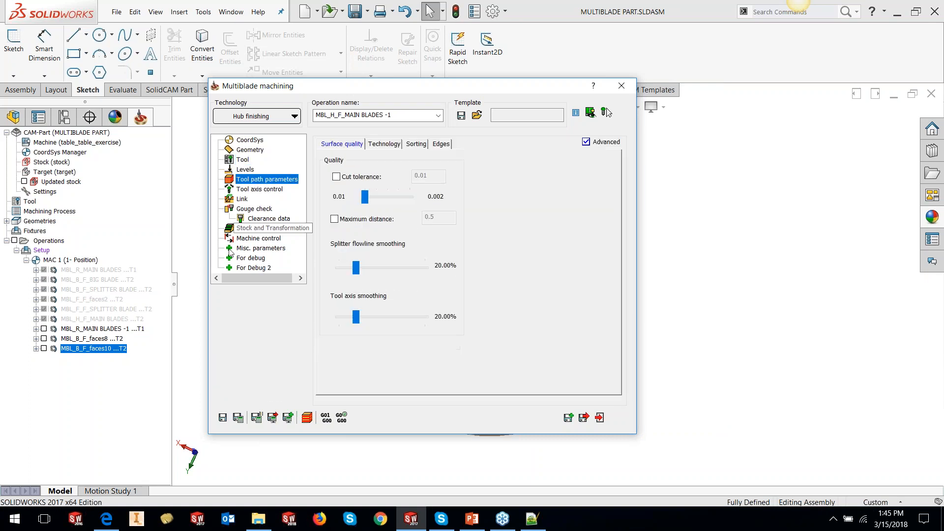
pyautogui.click(393, 145)
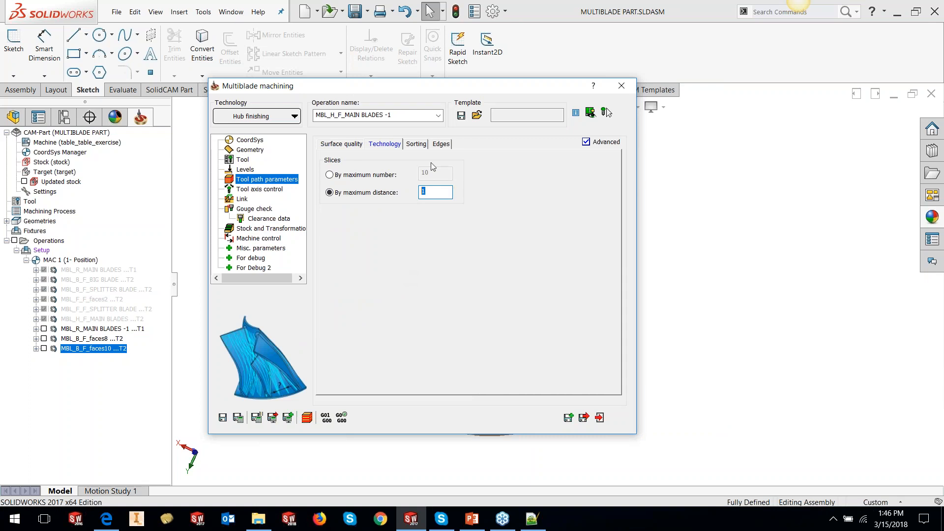
pyautogui.click(416, 145)
pyautogui.click(414, 178)
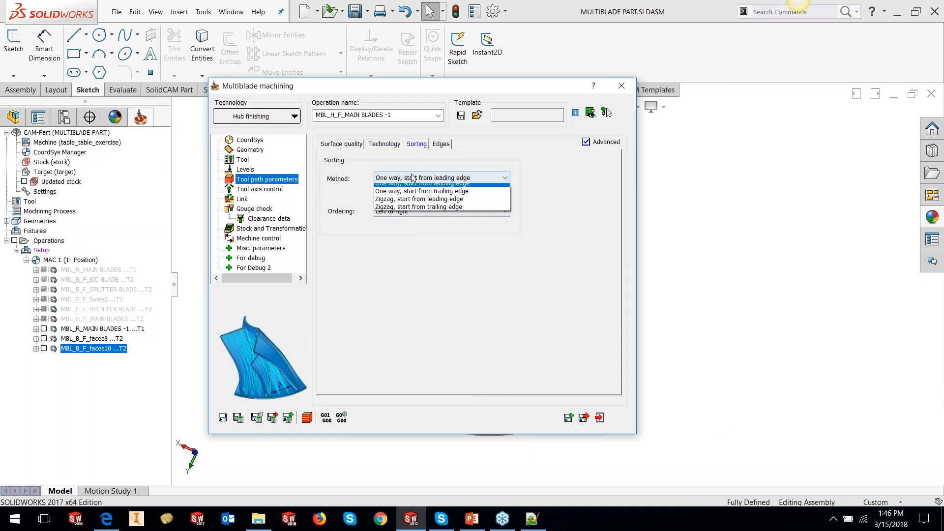
pyautogui.click(413, 212)
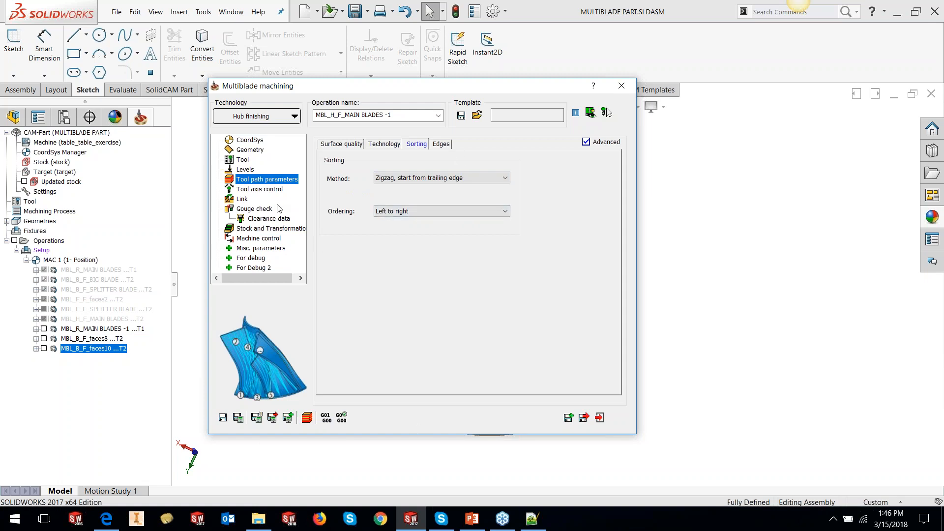
# - Review the tool axis control settings, save the hub finishing operation and close the dialog
pyautogui.click(260, 190)
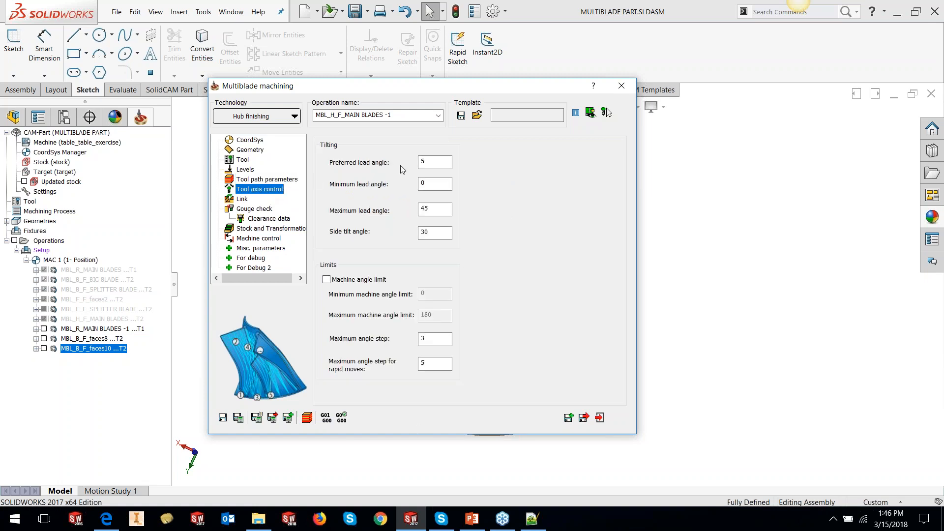
pyautogui.click(223, 423)
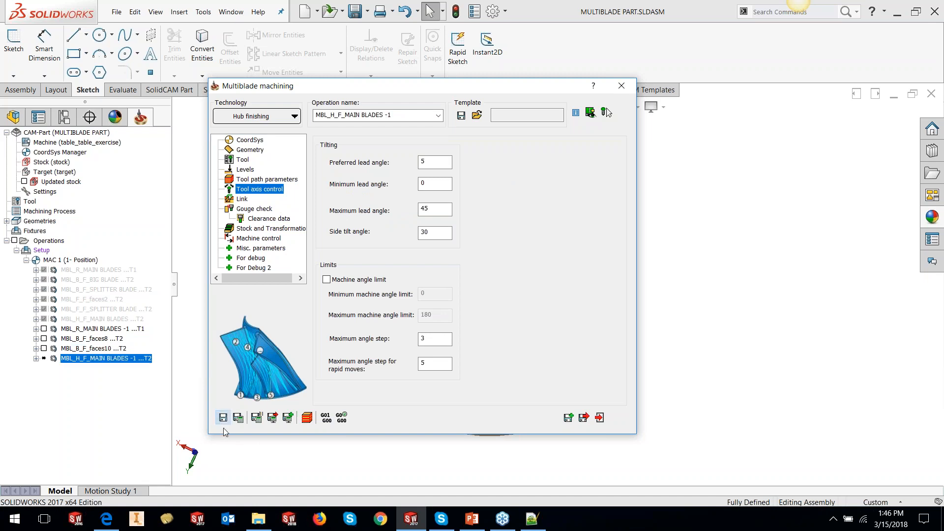
pyautogui.click(599, 417)
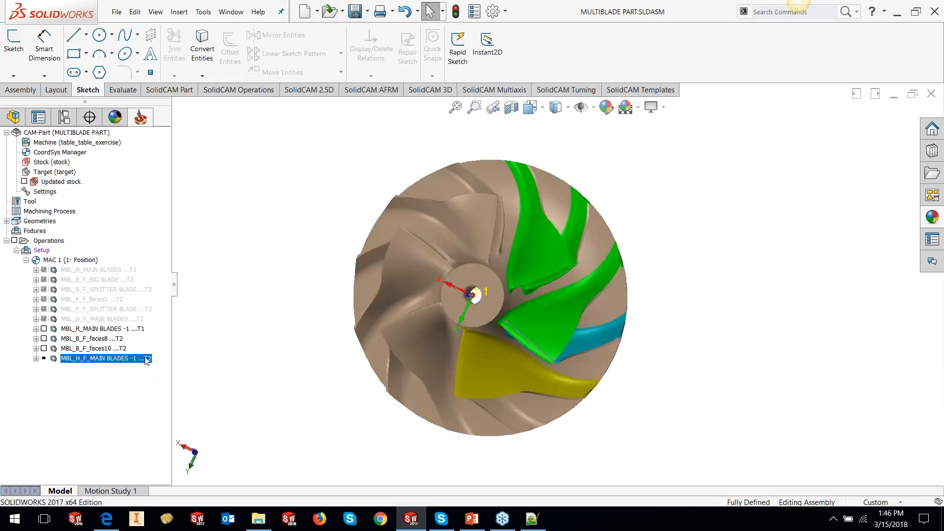
# - Calculate the hub finishing operation and inspect its toolpath between the main blades
pyautogui.rightClick(143, 358)
pyautogui.click(179, 159)
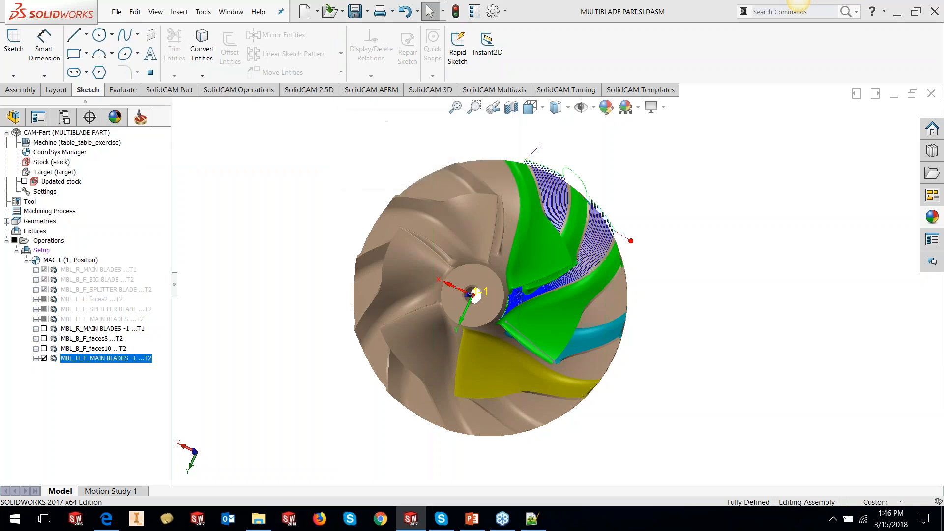
pyautogui.scroll(-2, 575, 278)
pyautogui.moveTo(575, 278); pyautogui.dragTo(534, 232, button='middle')
pyautogui.scroll(-3, 548, 208)
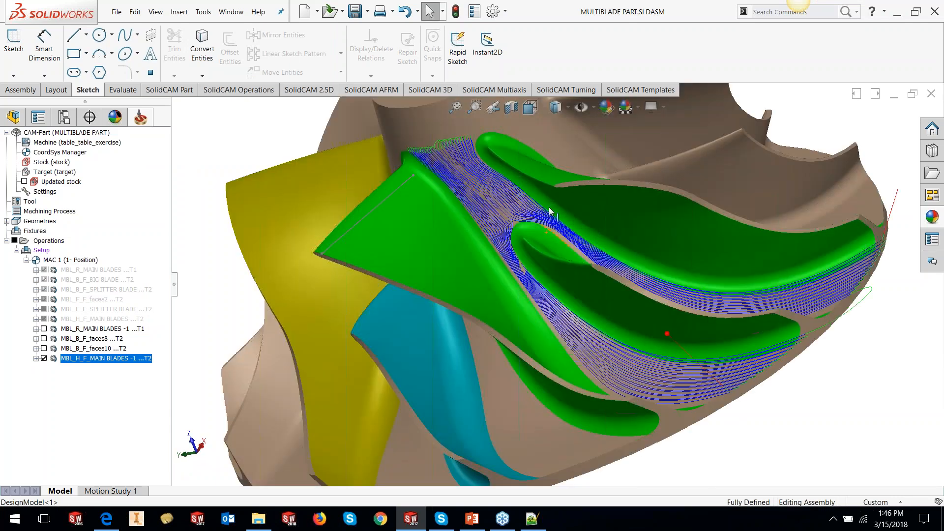
pyautogui.scroll(1, 548, 207)
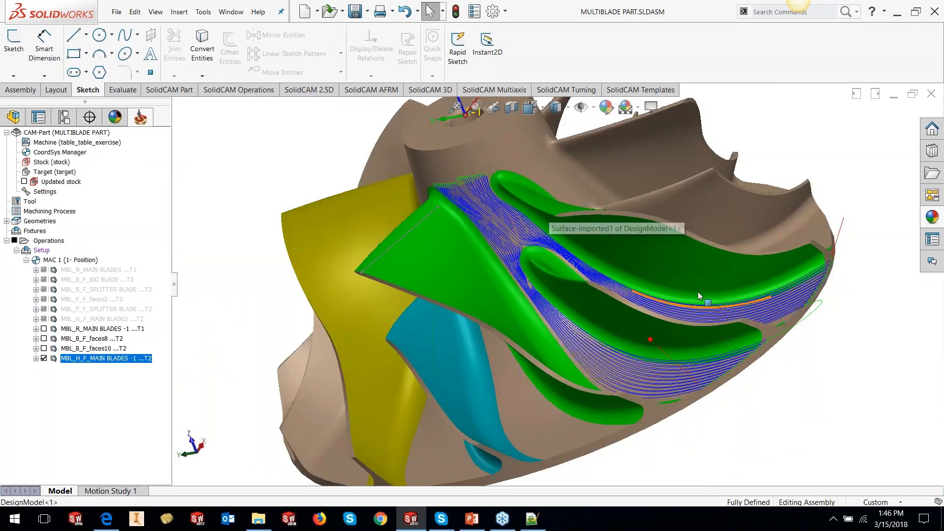
# - Reopen the hub finishing operation, set its splitter flowline smoothing to 0% and recalculate the toolpath
pyautogui.scroll(-1, 570, 256)
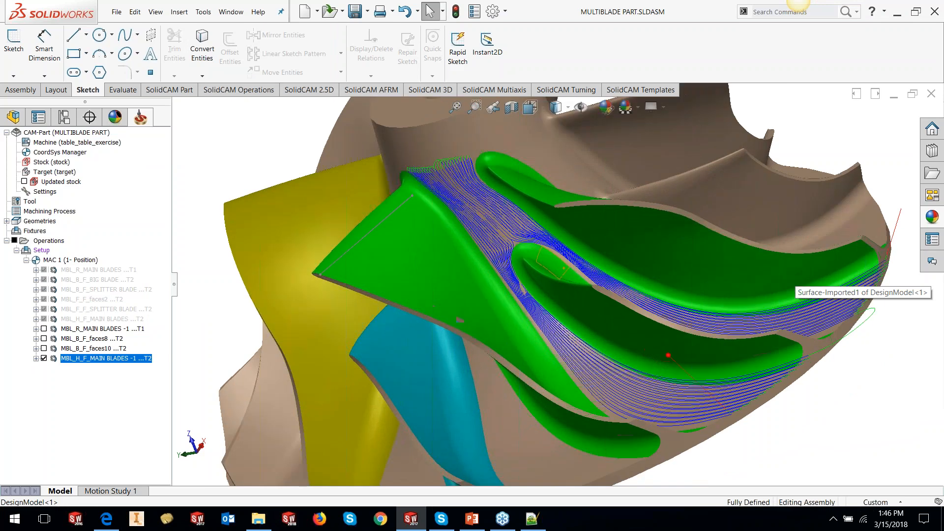
pyautogui.scroll(-5, 540, 252)
pyautogui.scroll(-2, 541, 252)
pyautogui.rightClick(134, 359)
pyautogui.click(161, 126)
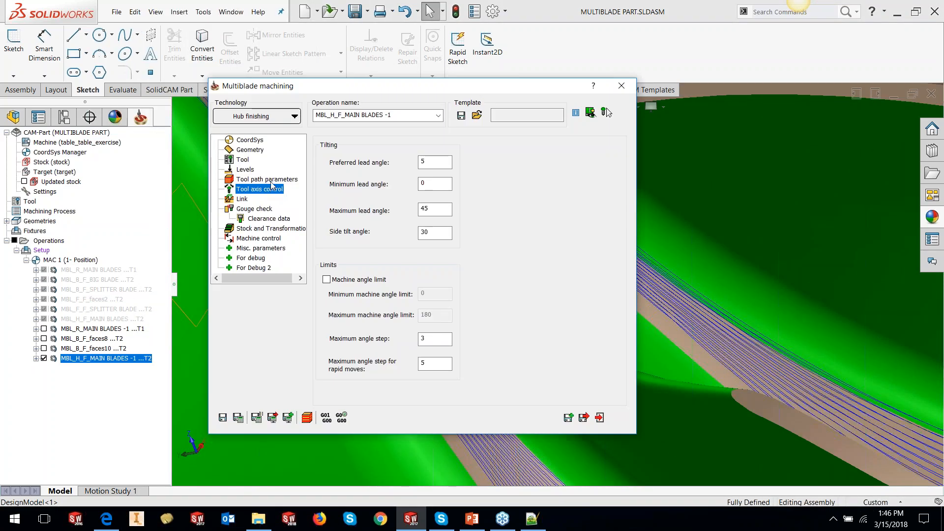
pyautogui.click(246, 179)
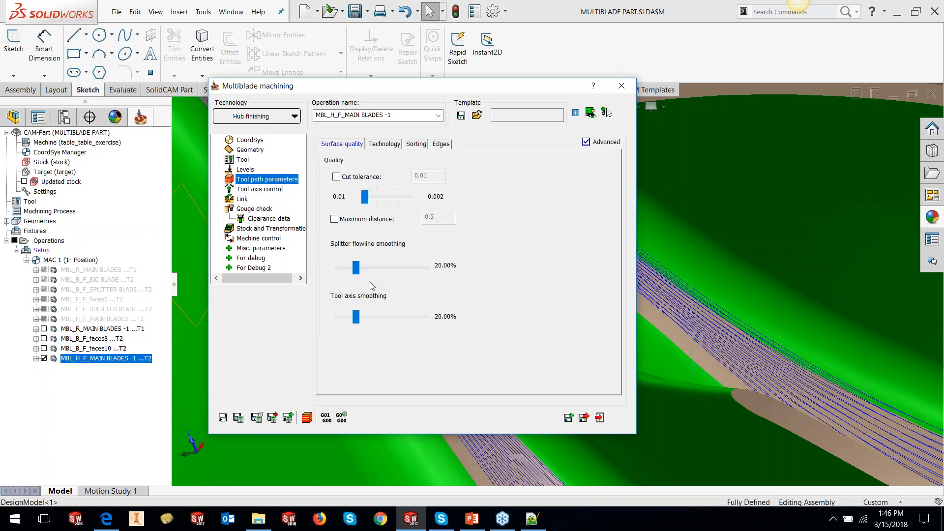
pyautogui.moveTo(357, 272); pyautogui.dragTo(329, 272)
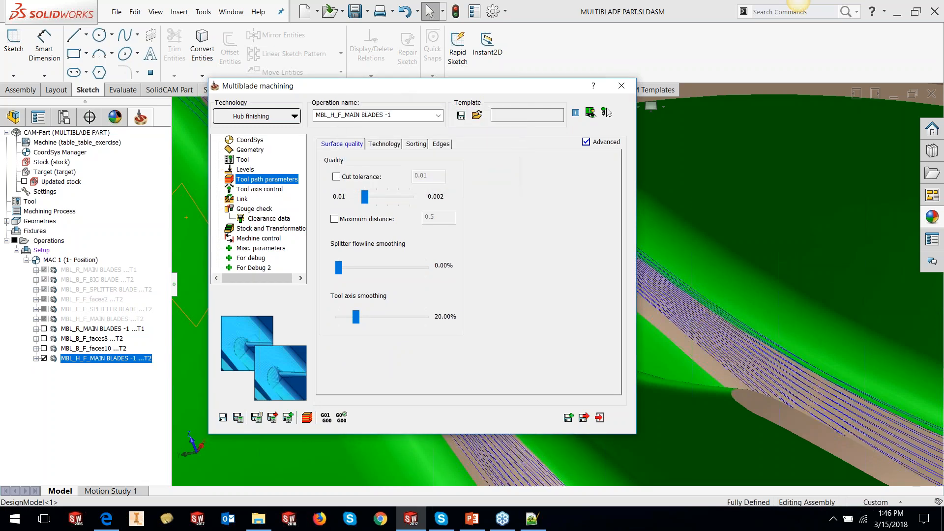
pyautogui.click(607, 110)
pyautogui.scroll(-1, 424, 310)
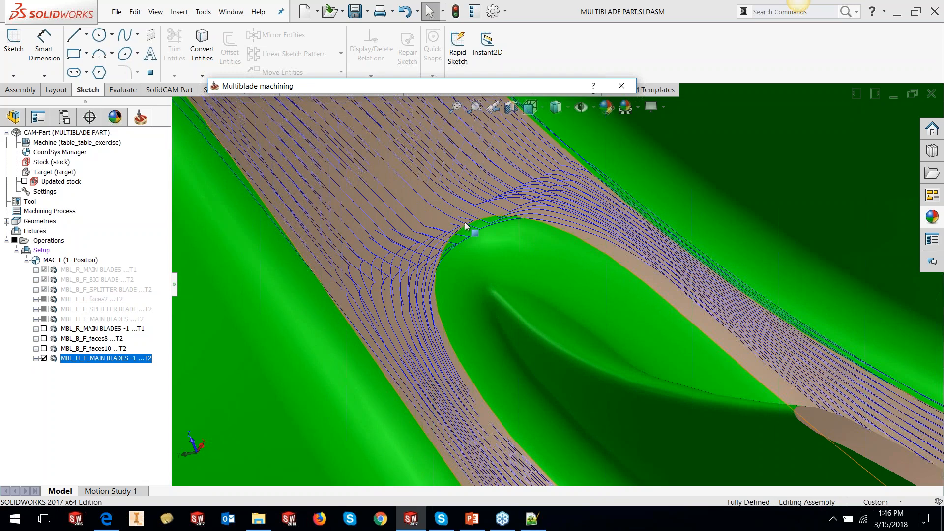
# - Set the splitter flowline smoothing to 100% and recalculate the hub finishing toolpath
pyautogui.click(412, 91)
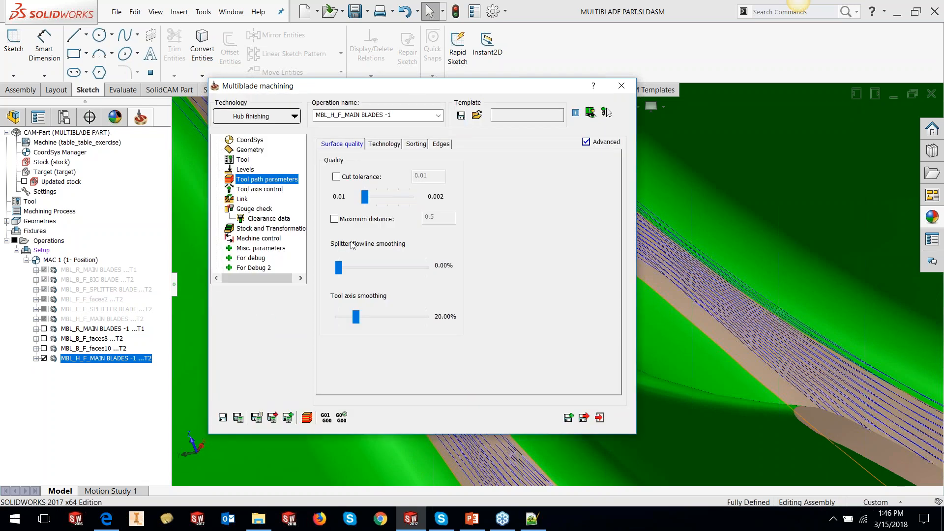
pyautogui.moveTo(341, 268); pyautogui.dragTo(429, 281)
pyautogui.click(238, 418)
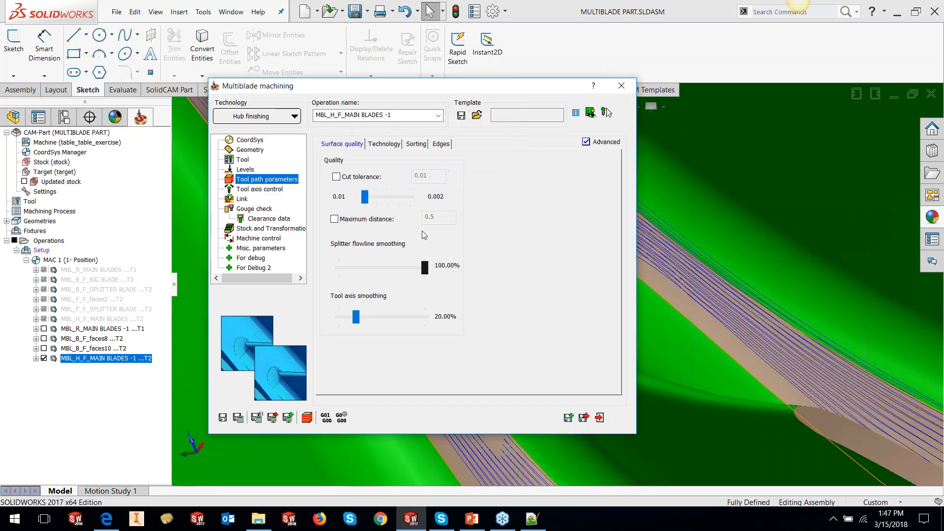
pyautogui.doubleClick(421, 91)
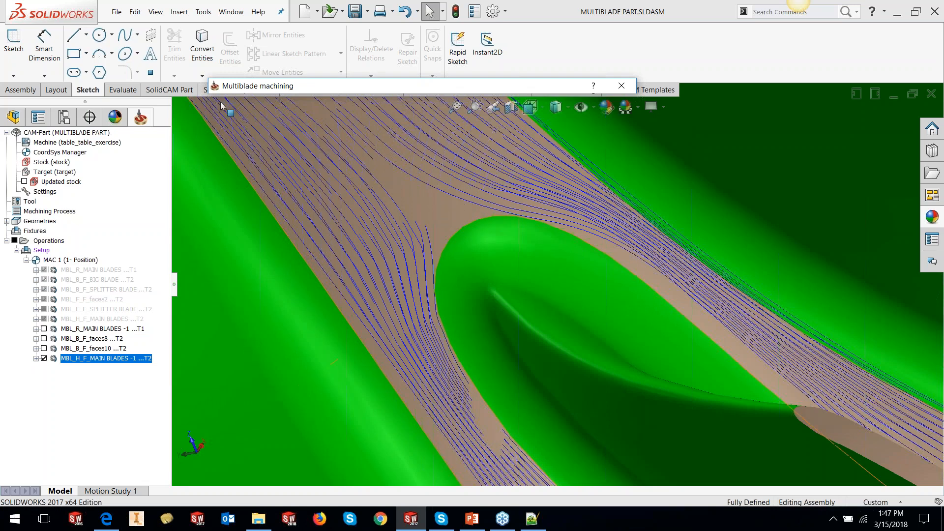
# - Set the splitter flowline smoothing back to 20% and recalculate the hub finishing toolpath
pyautogui.moveTo(381, 268); pyautogui.dragTo(356, 266)
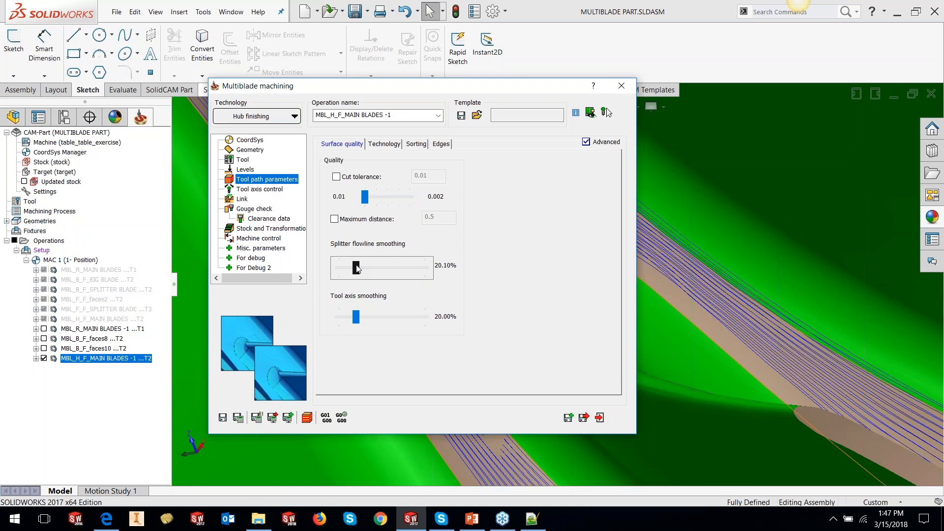
pyautogui.moveTo(356, 267); pyautogui.dragTo(357, 267)
pyautogui.click(238, 417)
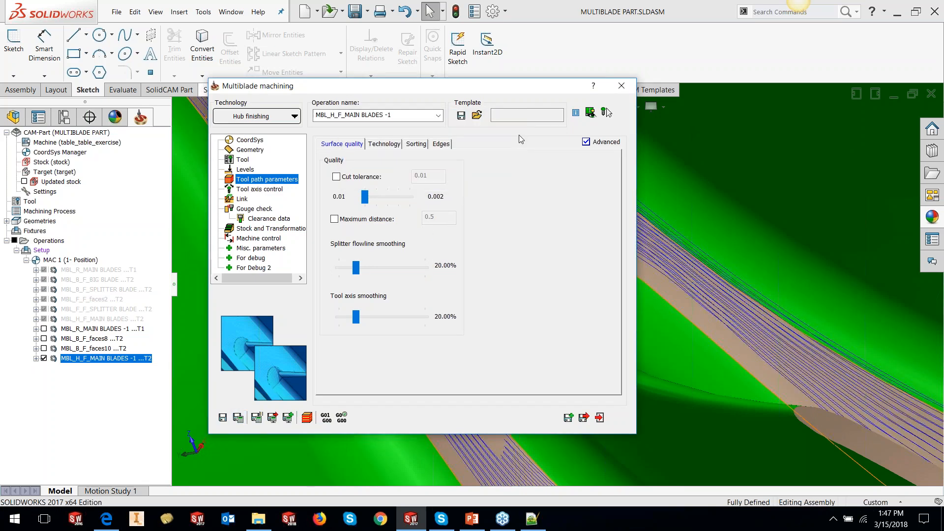
pyautogui.doubleClick(517, 88)
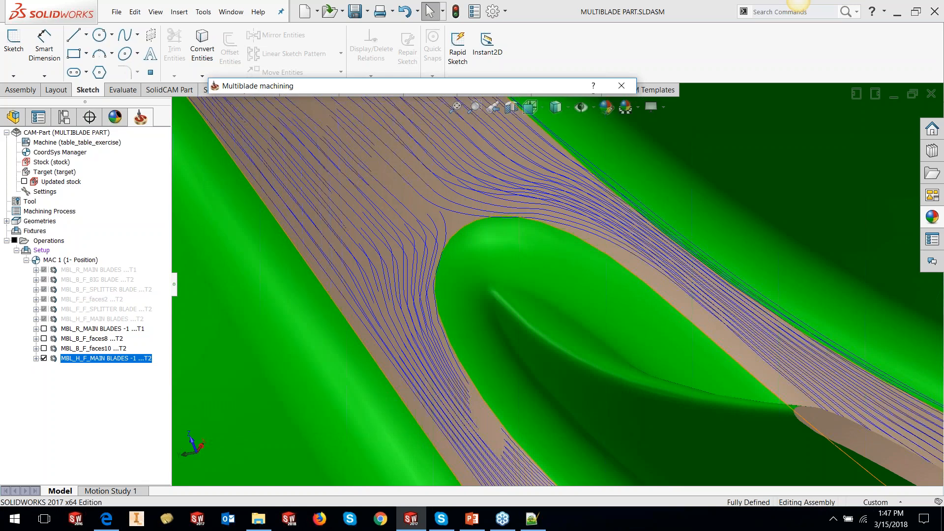
# - Switch the operation technology to Fillet finishing and exit the Multiblade machining dialog
pyautogui.scroll(5, 511, 278)
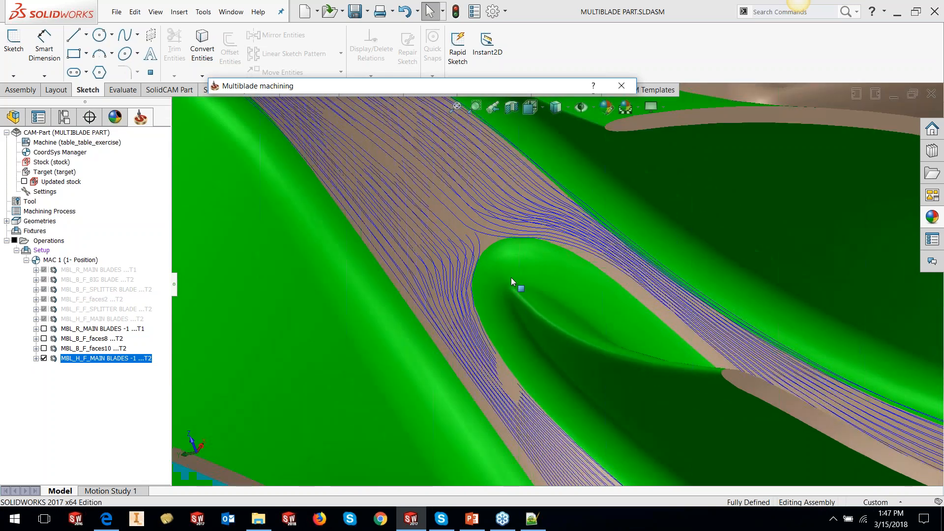
pyautogui.scroll(10, 536, 286)
pyautogui.moveTo(536, 285); pyautogui.dragTo(561, 393, button='middle')
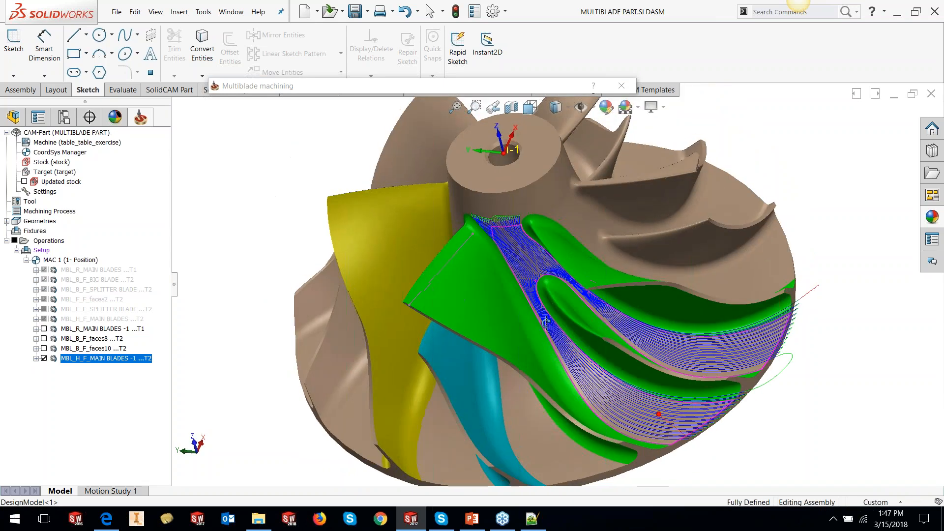
pyautogui.click(44, 357)
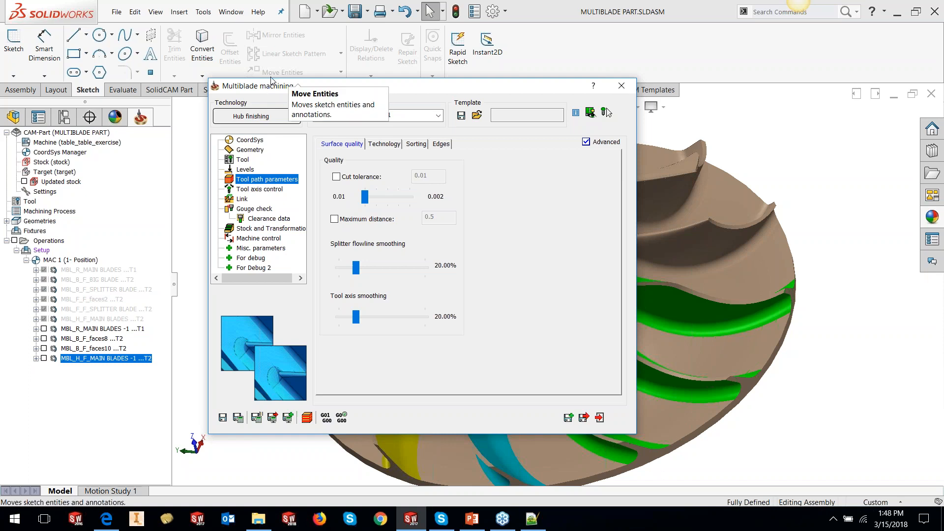
pyautogui.moveTo(283, 87); pyautogui.dragTo(285, 80)
pyautogui.click(285, 109)
pyautogui.click(274, 161)
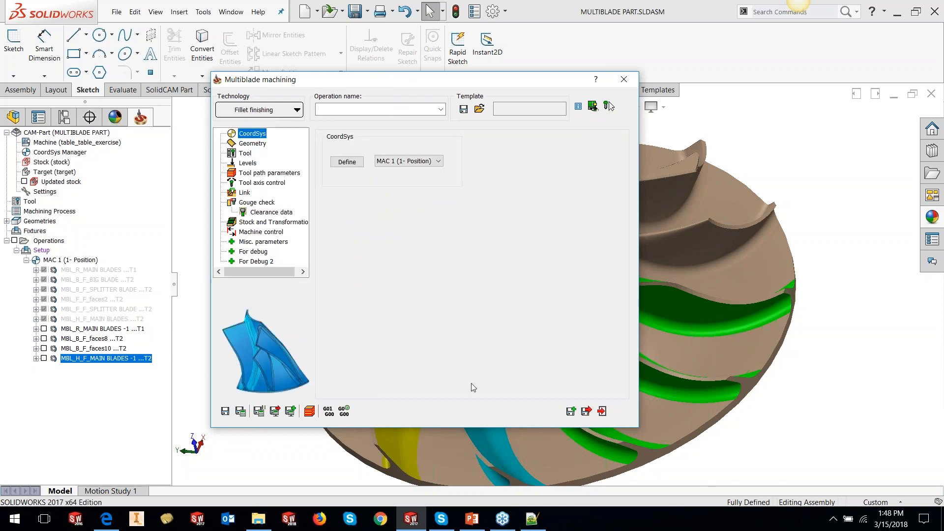
pyautogui.click(602, 411)
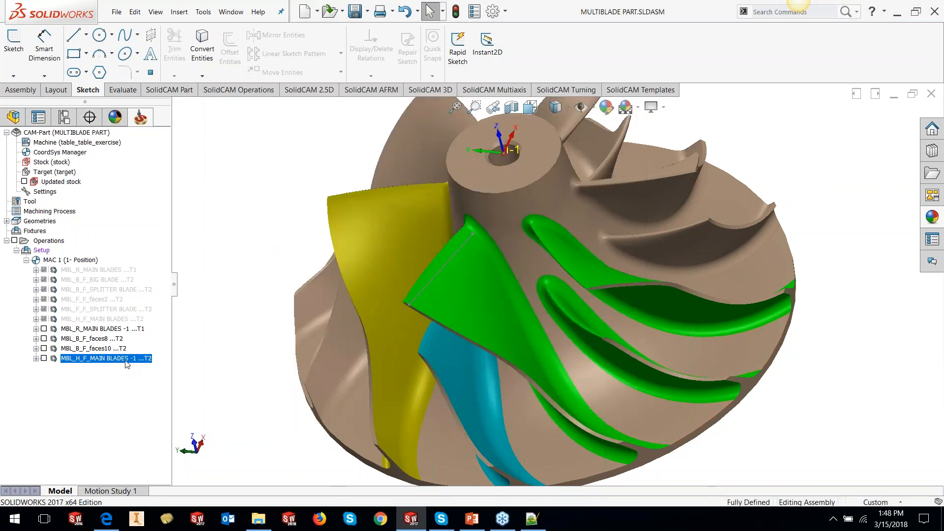
# - Add a new Multiblade Machining operation and choose MAIN BLADES -1 as its blades geometry
pyautogui.rightClick(126, 364)
pyautogui.moveTo(221, 33)
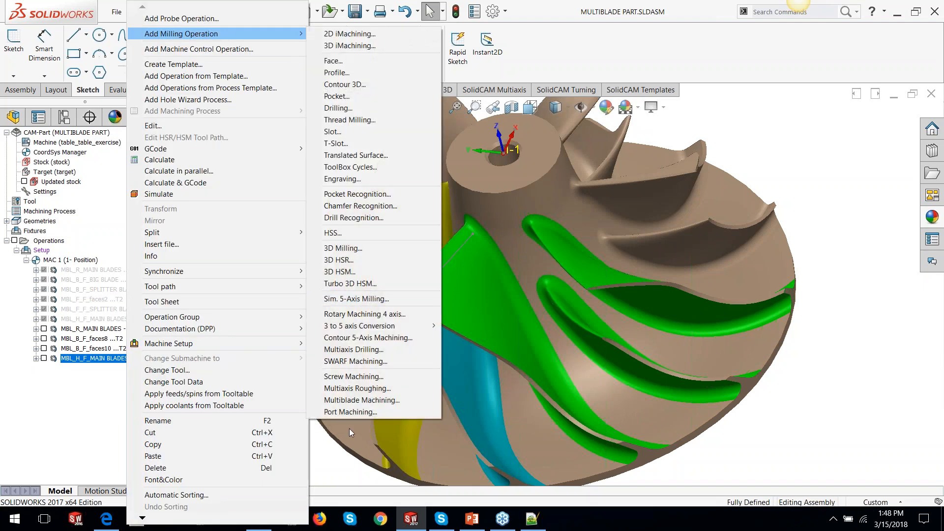
pyautogui.click(345, 401)
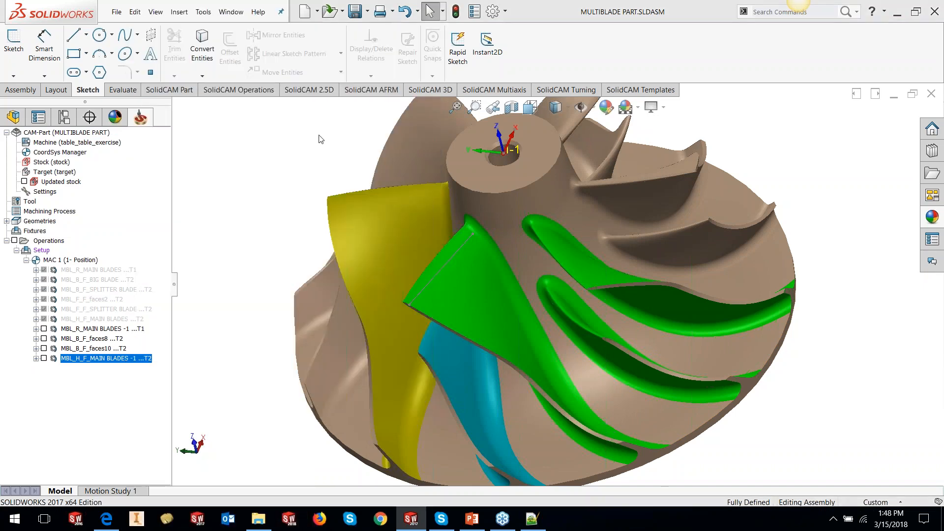
pyautogui.click(253, 161)
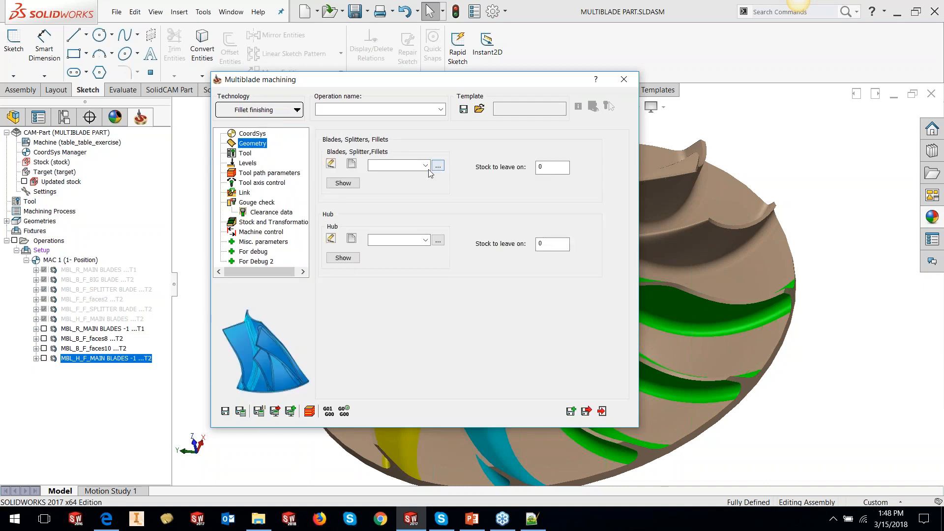
pyautogui.click(426, 165)
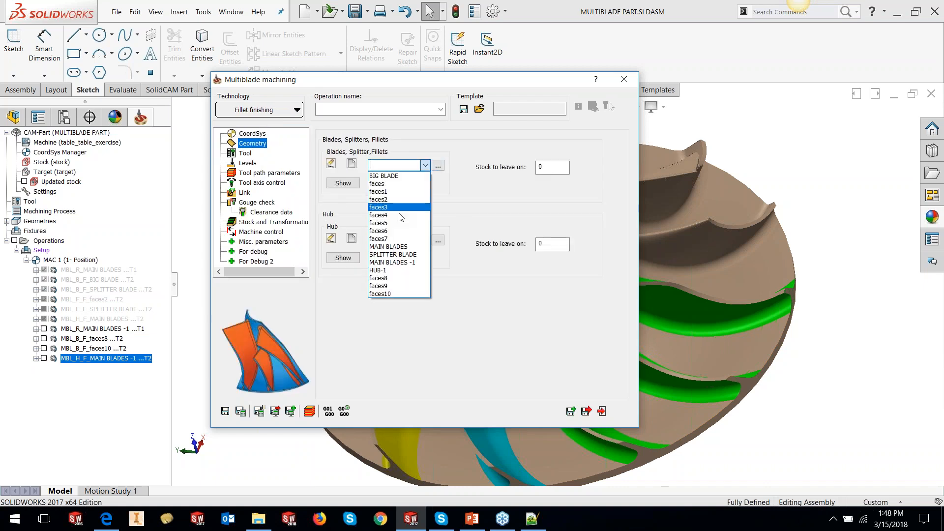
pyautogui.click(395, 263)
# - Choose HUB-1 as the hub geometry for the fillet finishing operation
pyautogui.moveTo(401, 80); pyautogui.dragTo(133, 72)
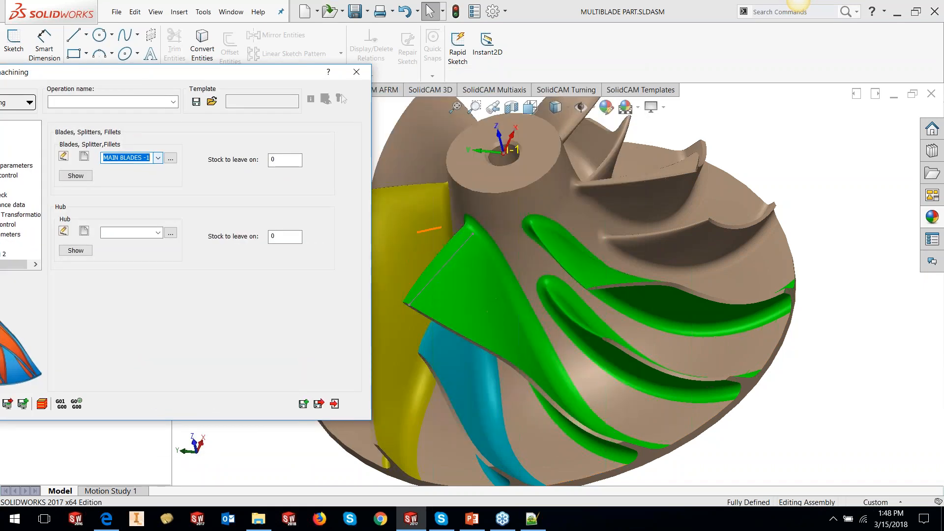
pyautogui.moveTo(151, 79); pyautogui.dragTo(352, 86)
pyautogui.click(358, 239)
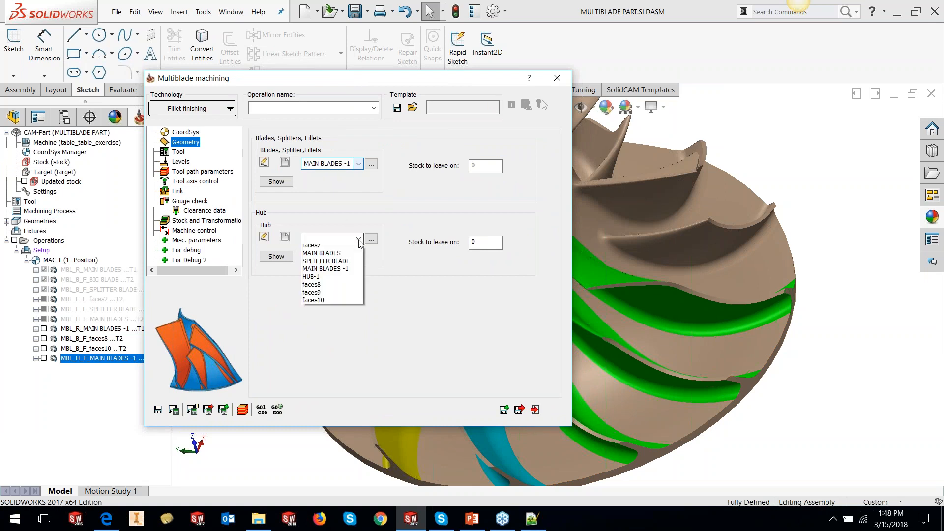
pyautogui.click(333, 344)
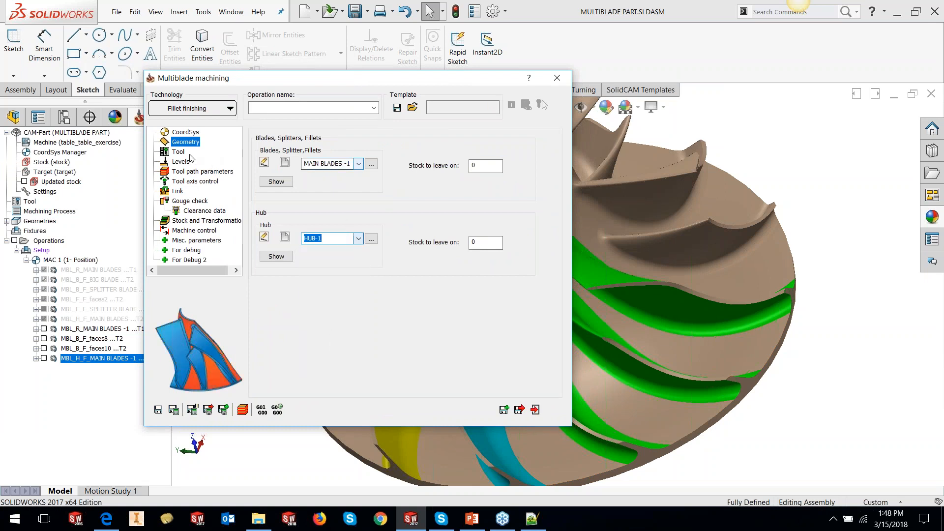
# - Select tool 2, the 10 mm taper ball nose, for the fillet finishing operation
pyautogui.click(178, 152)
pyautogui.click(322, 317)
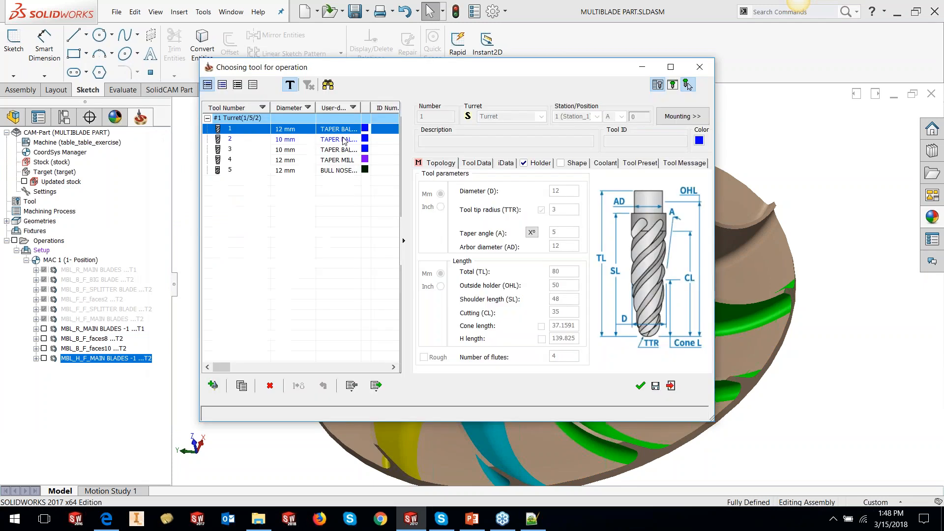
pyautogui.click(343, 140)
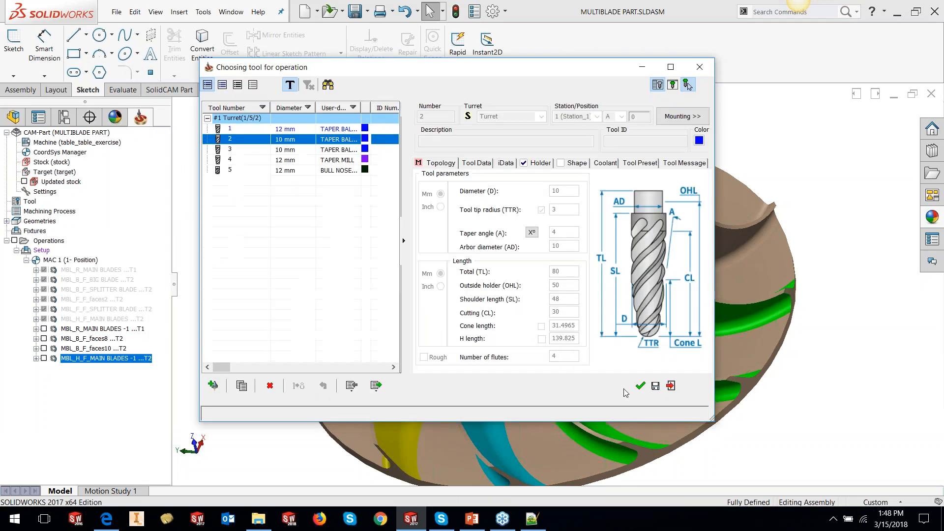
pyautogui.click(640, 385)
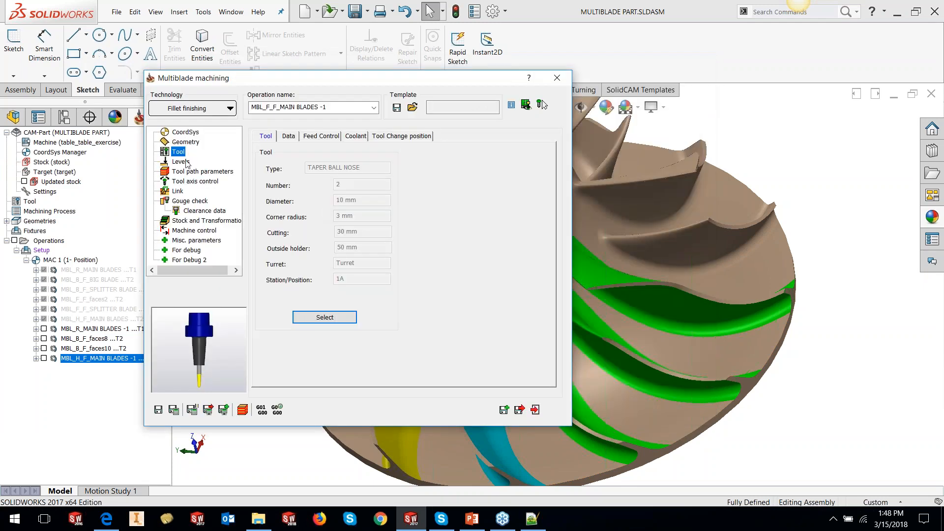
# - Set the fillet finishing contour to Full (trim trailing edge) in the tool path technology settings
pyautogui.click(183, 162)
pyautogui.click(193, 172)
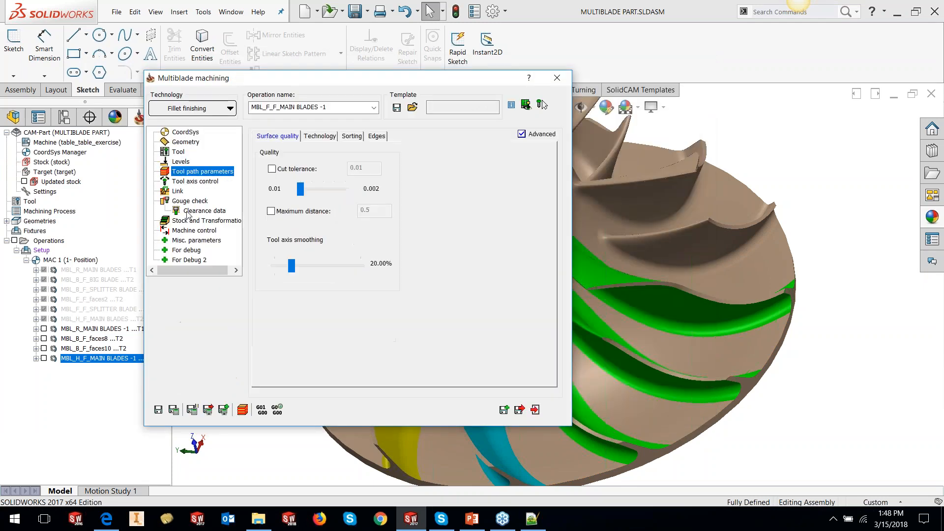
pyautogui.click(328, 136)
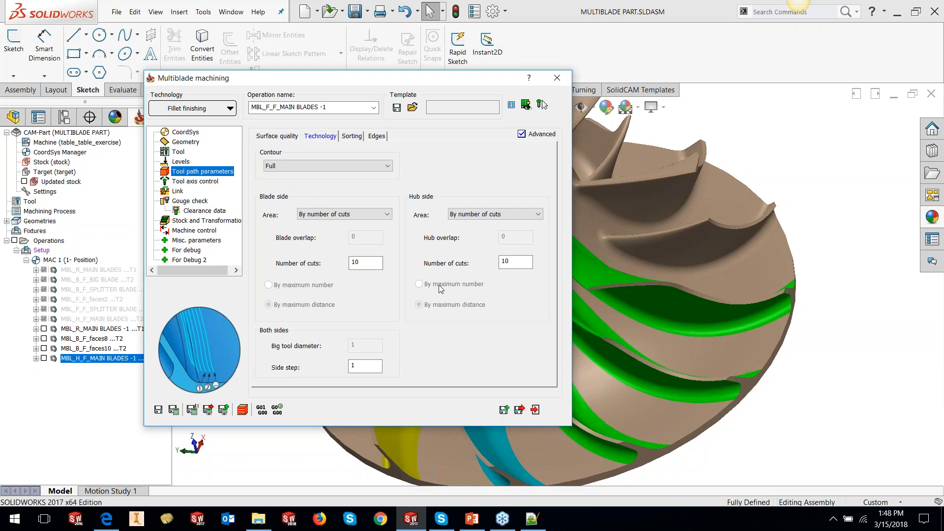
pyautogui.click(373, 166)
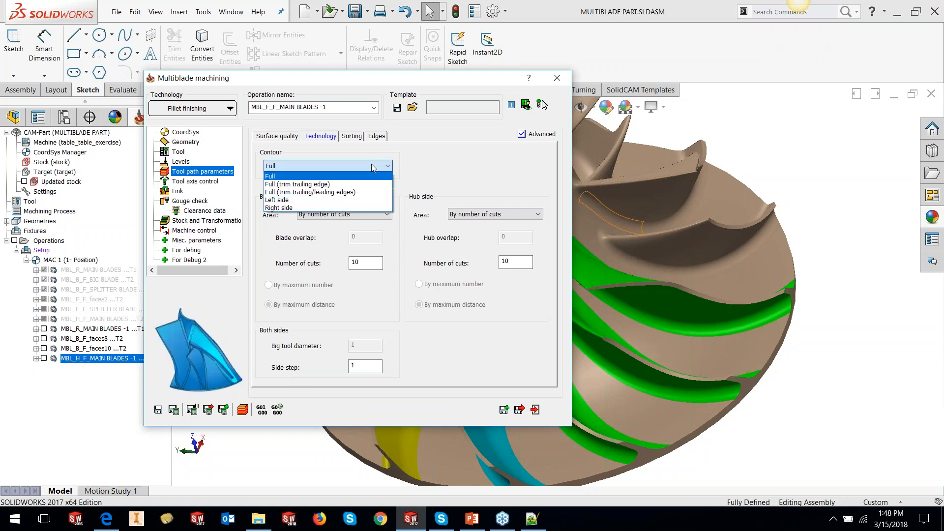
pyautogui.click(347, 184)
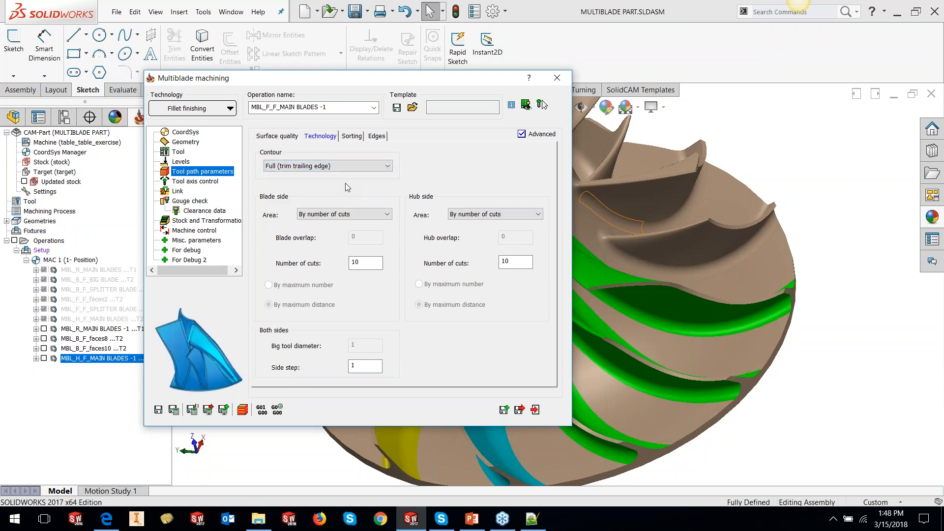
# - Set the blade side area to By big tool diameter with a big tool diameter of 5
pyautogui.click(340, 214)
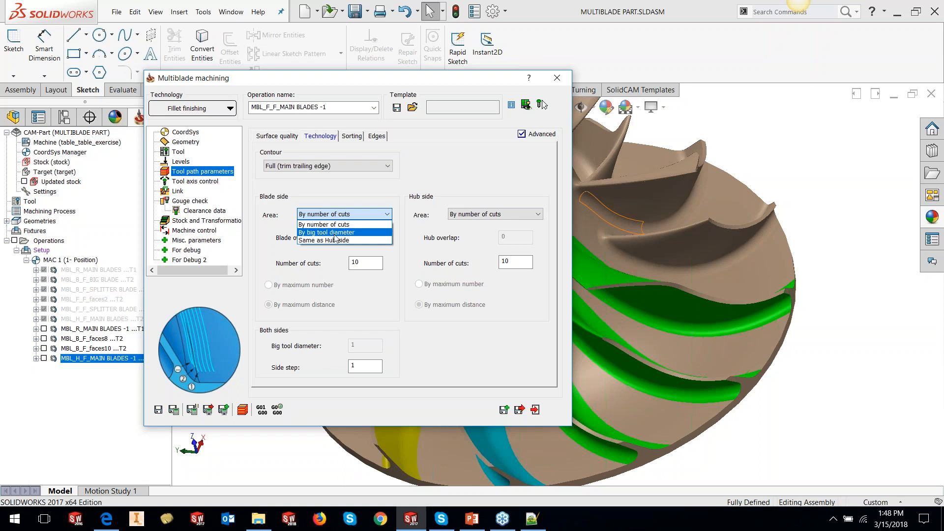
pyautogui.click(334, 232)
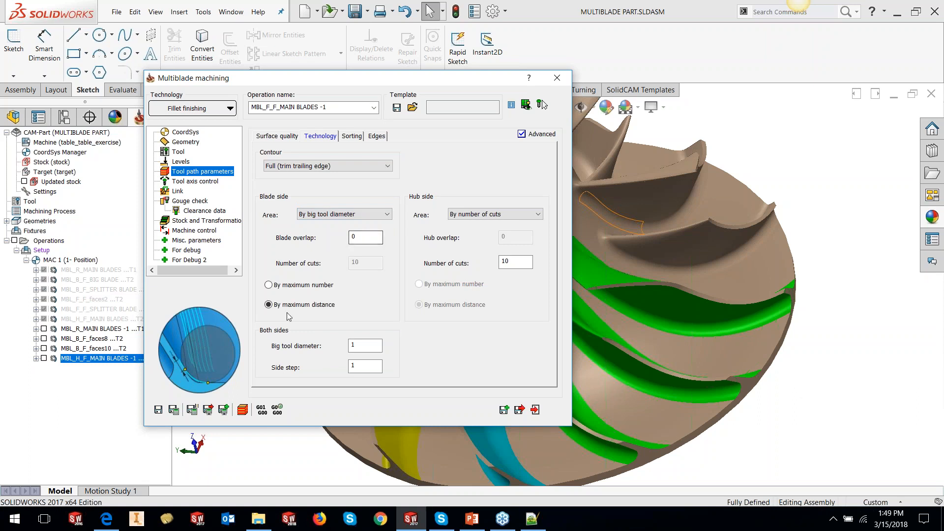
pyautogui.doubleClick(358, 346)
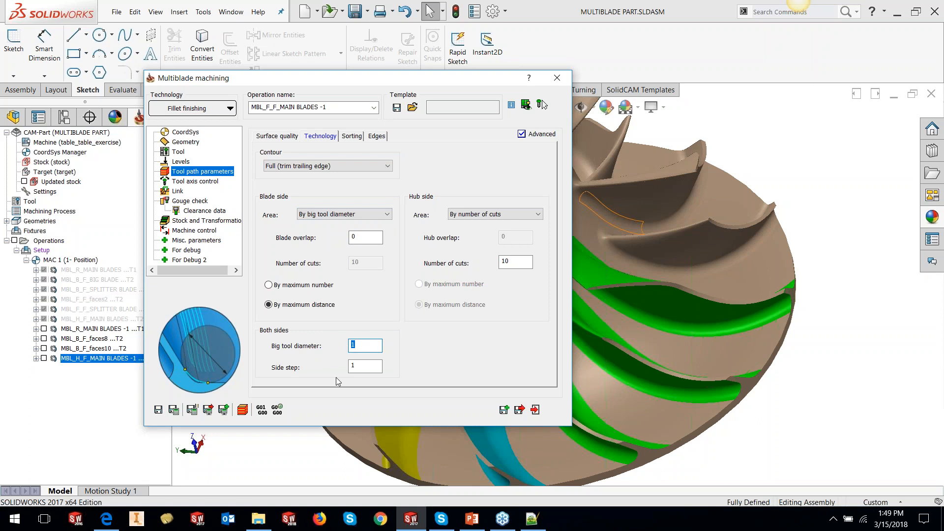
pyautogui.write('5')
pyautogui.press('Tab')
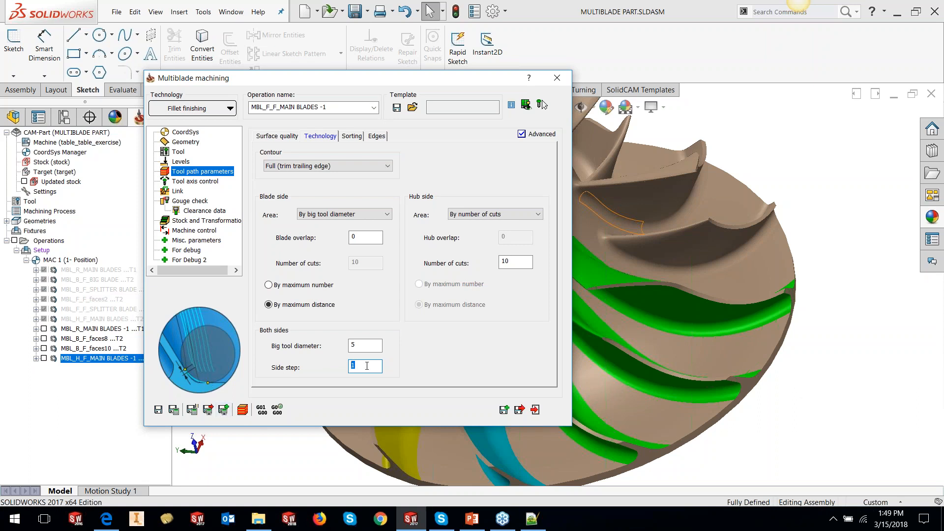
# - Set the blade side area to By number of cuts and the number of cuts to 5 on both blade and hub sides
pyautogui.click(354, 215)
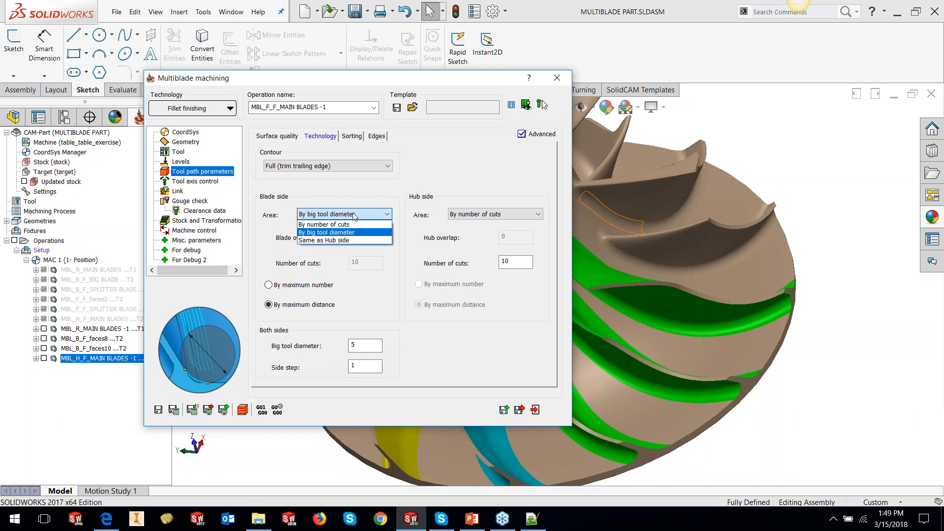
pyautogui.click(346, 224)
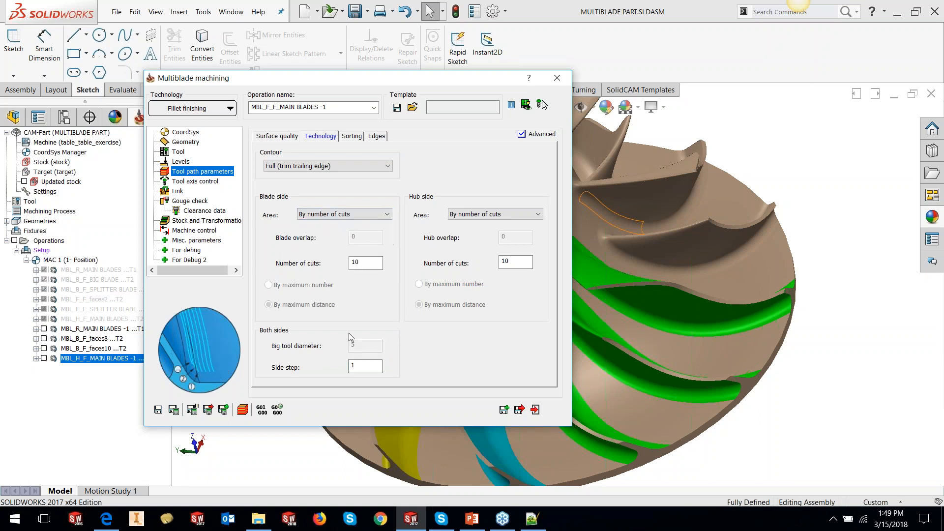
pyautogui.doubleClick(356, 262)
pyautogui.write('5')
pyautogui.doubleClick(511, 262)
pyautogui.write('5')
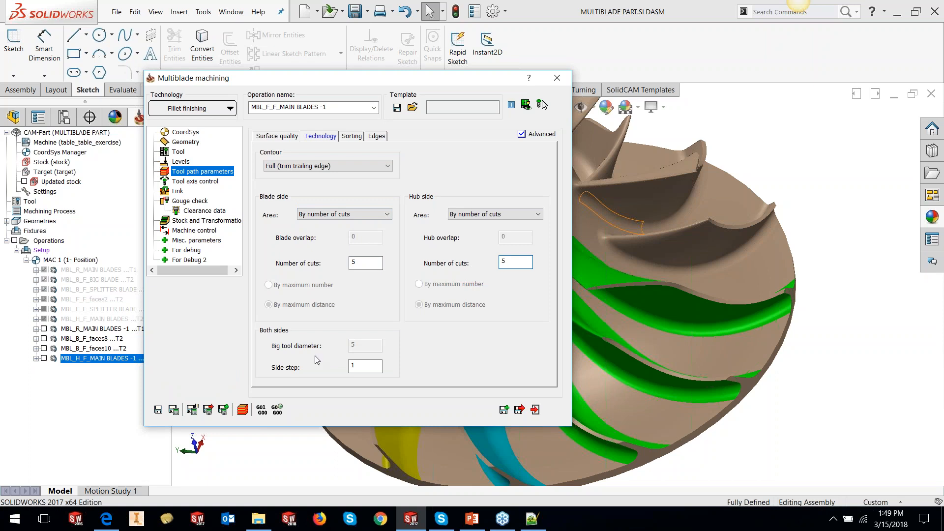
# - Set the side step to 0.2 and review the sorting method options, keeping One way, start from trailing edge
pyautogui.doubleClick(364, 366)
pyautogui.write('0.2')
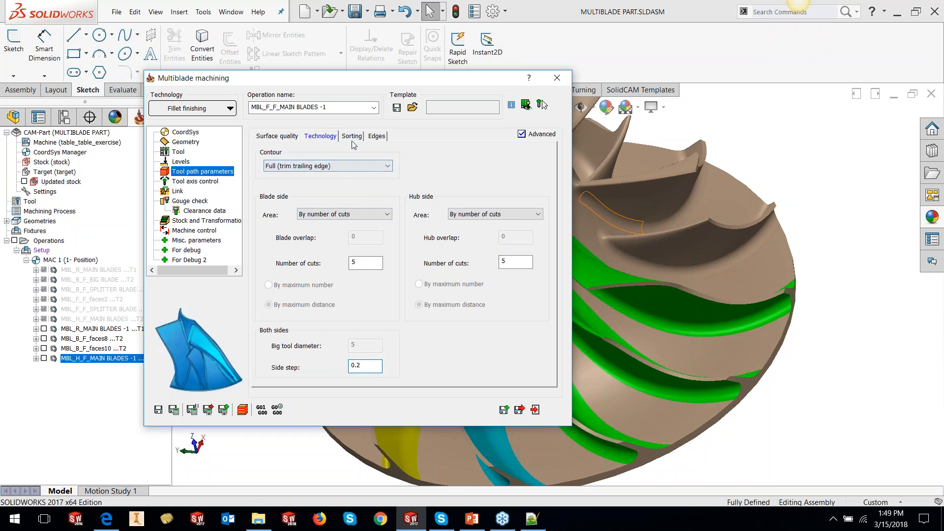
pyautogui.click(352, 136)
pyautogui.click(352, 168)
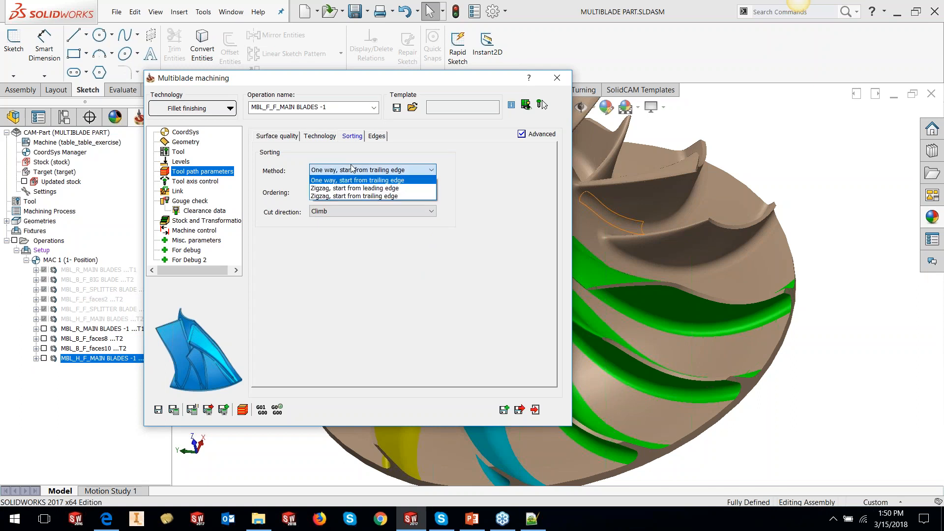
pyautogui.click(352, 169)
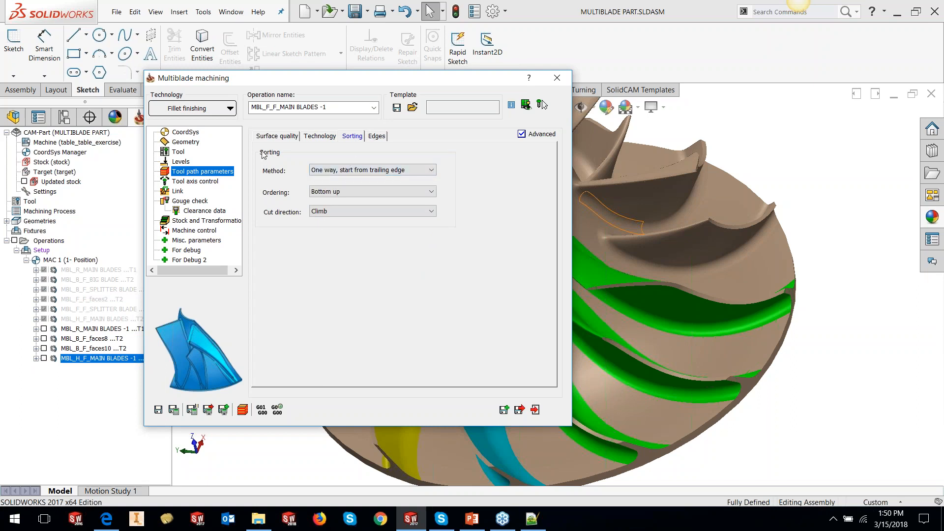
# - Turn off automatic links between layers, choose Blend spline, then save and calculate the fillet finishing operation
pyautogui.click(176, 192)
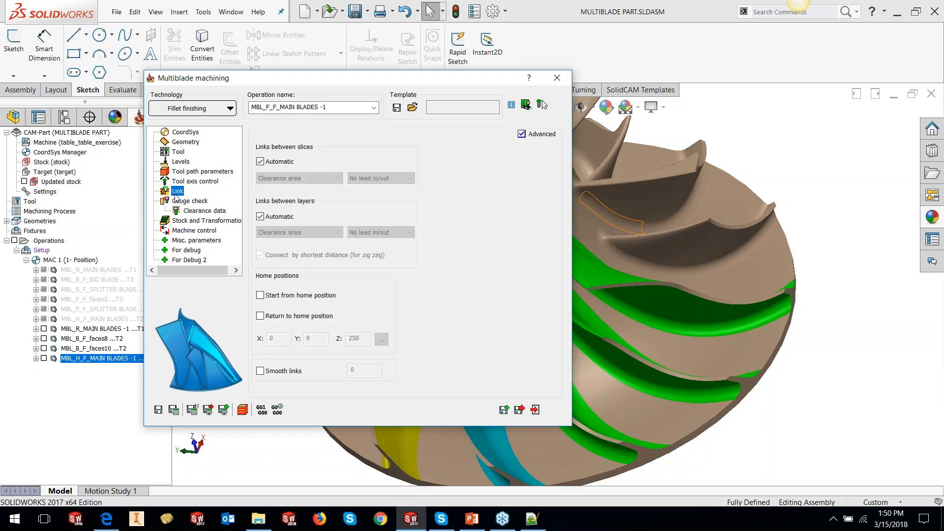
pyautogui.click(260, 217)
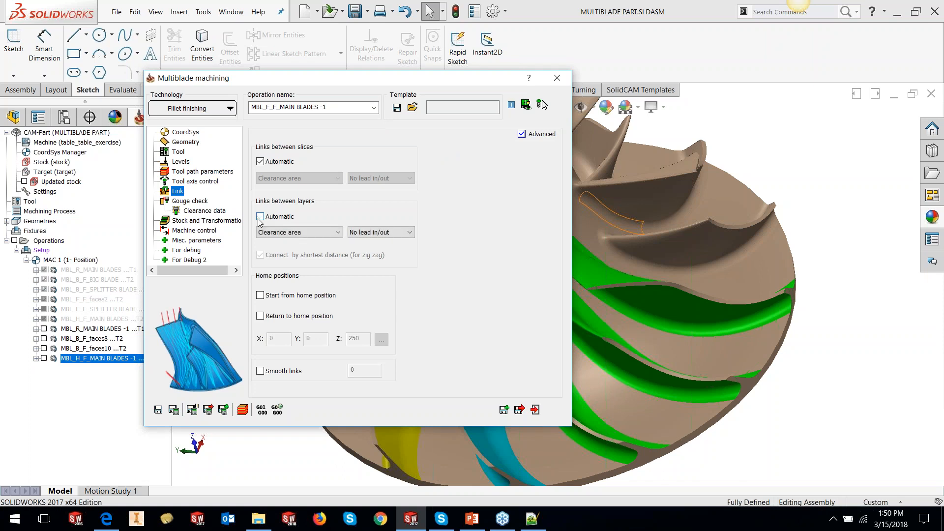
pyautogui.click(295, 232)
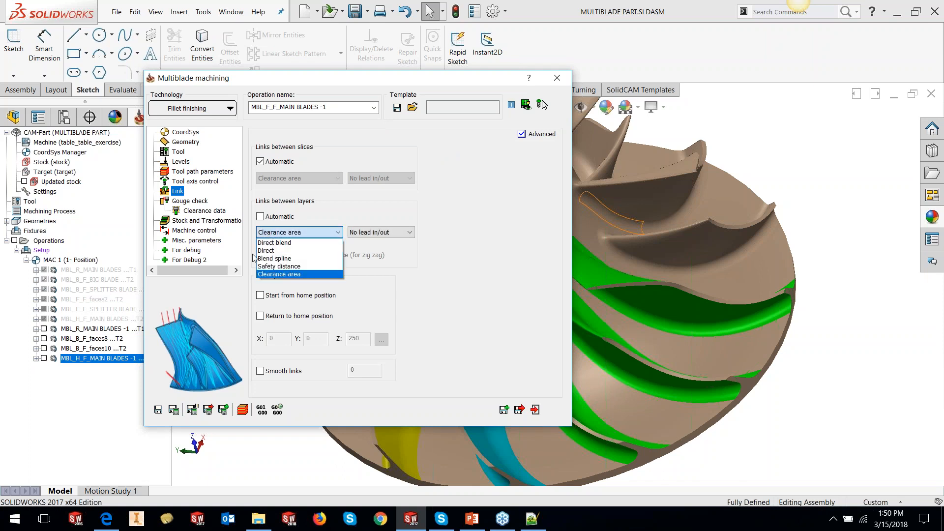
pyautogui.click(278, 265)
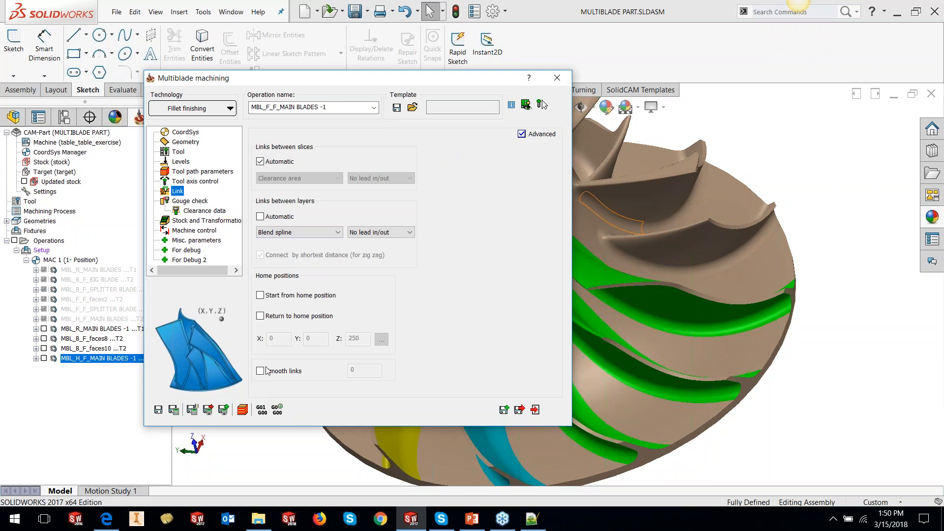
pyautogui.click(159, 409)
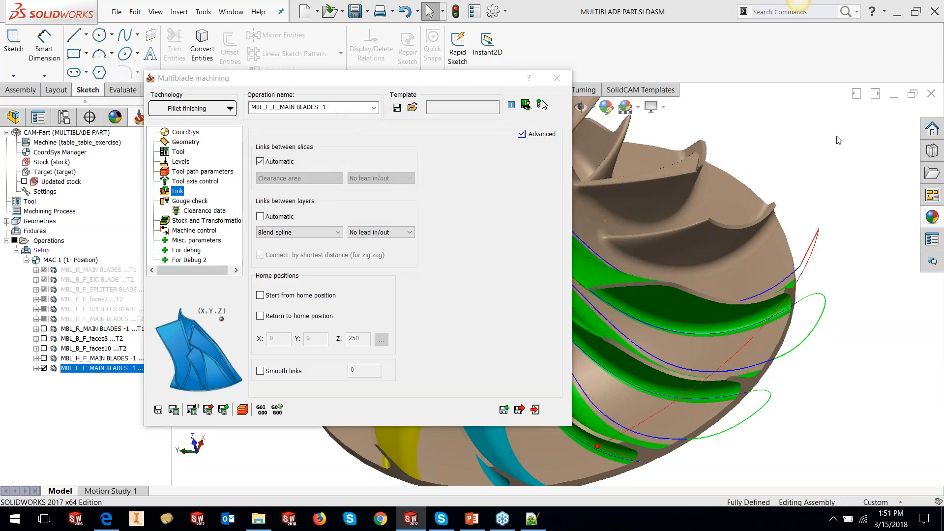
# - Inspect the calculated fillet finishing tool path on the impeller from several viewing angles
pyautogui.click(391, 82)
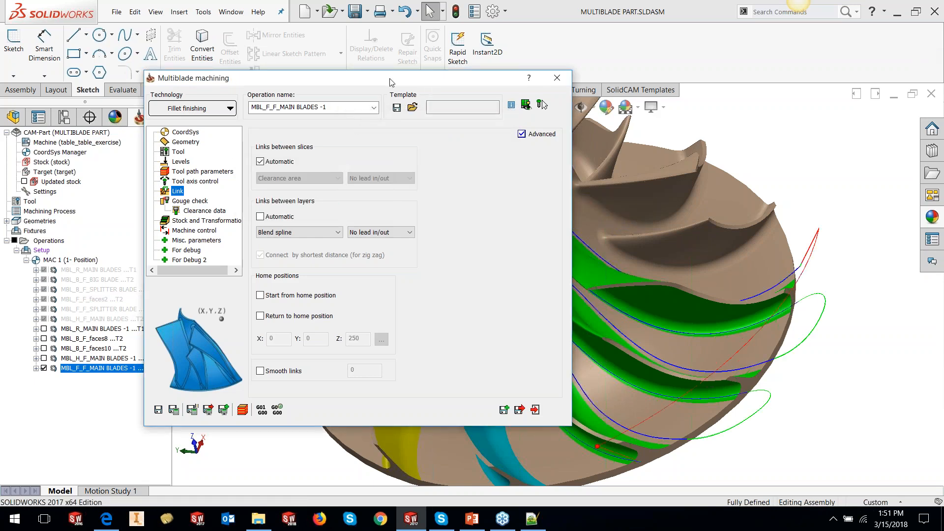
pyautogui.moveTo(391, 81); pyautogui.dragTo(242, 64)
pyautogui.scroll(3, 559, 283)
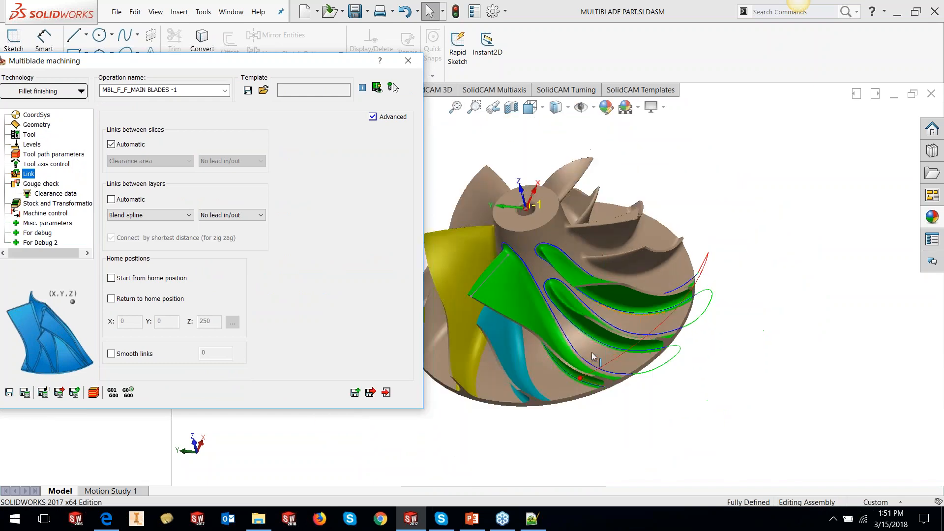
pyautogui.moveTo(592, 356); pyautogui.dragTo(607, 340, button='middle')
pyautogui.click(559, 108)
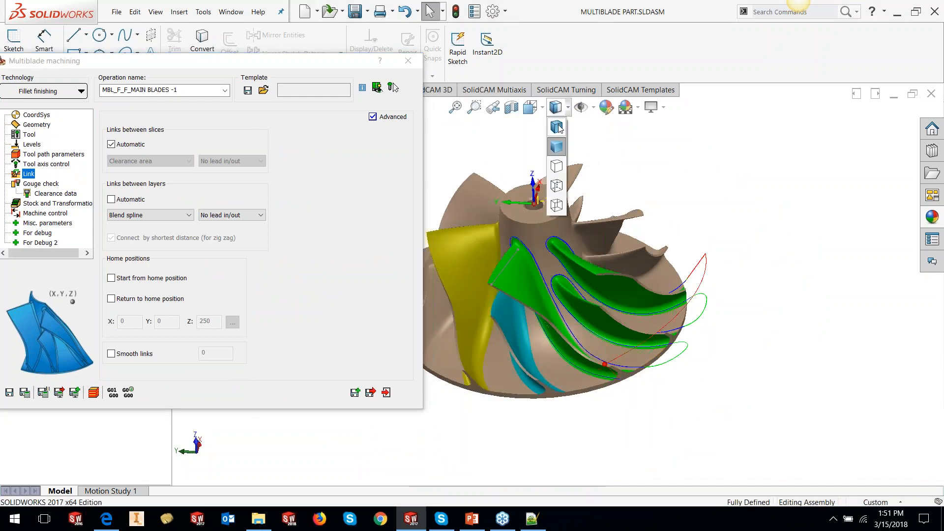
pyautogui.click(557, 127)
pyautogui.scroll(-5, 600, 338)
pyautogui.moveTo(600, 337); pyautogui.dragTo(715, 281, button='middle')
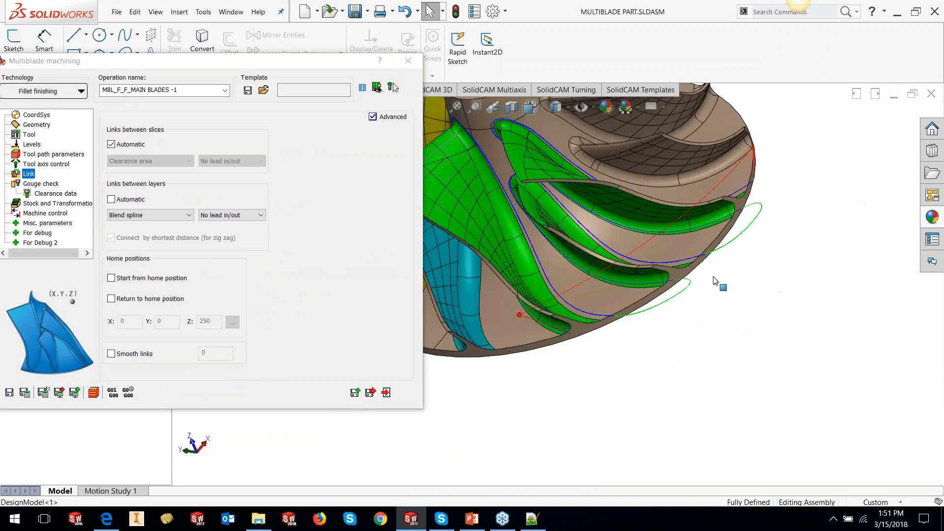
pyautogui.scroll(2, 715, 280)
pyautogui.scroll(4, 689, 255)
pyautogui.scroll(-5, 541, 256)
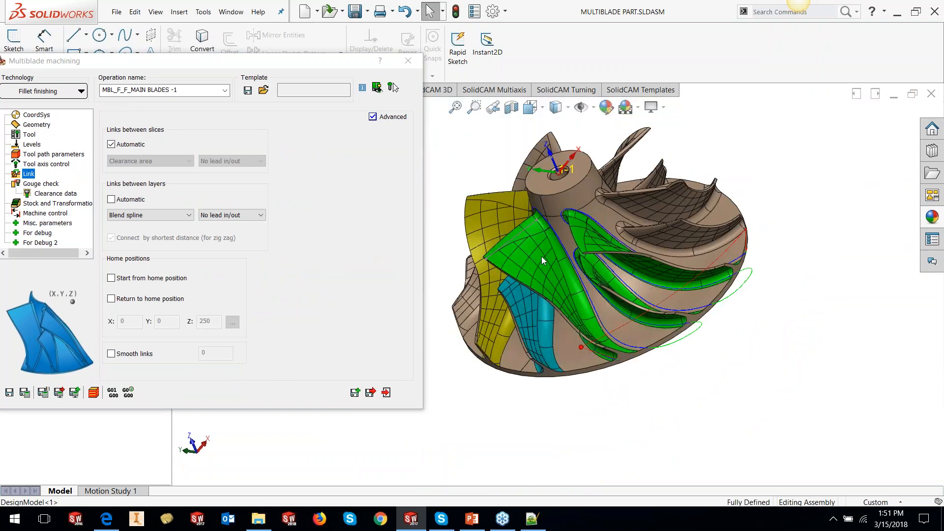
pyautogui.moveTo(541, 256); pyautogui.dragTo(603, 237, button='middle')
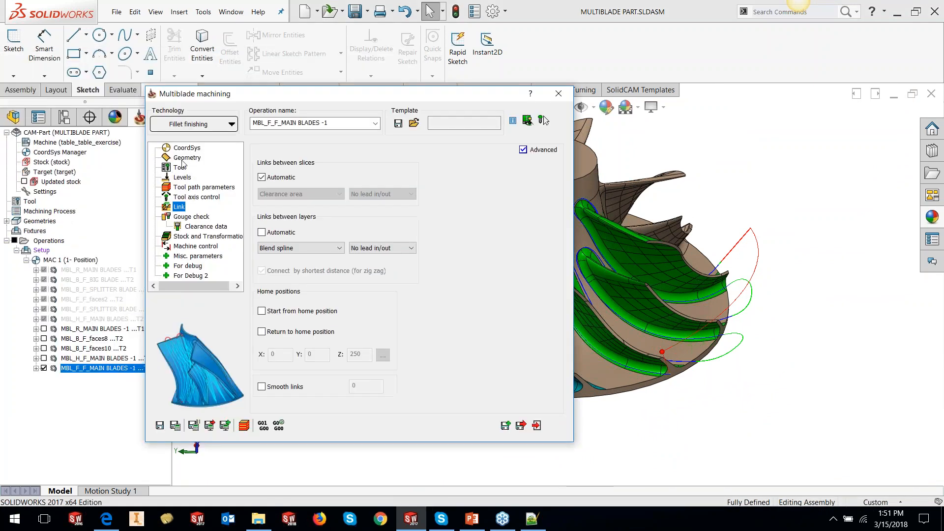
# - Change the blades geometry of the fillet finishing operation to MAIN BLADES
pyautogui.click(186, 157)
pyautogui.click(360, 180)
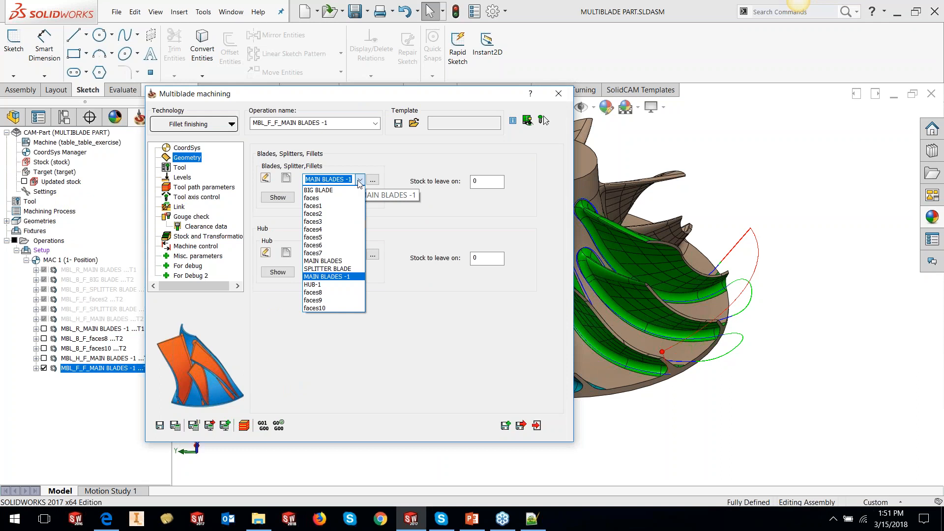
pyautogui.click(360, 180)
pyautogui.click(361, 180)
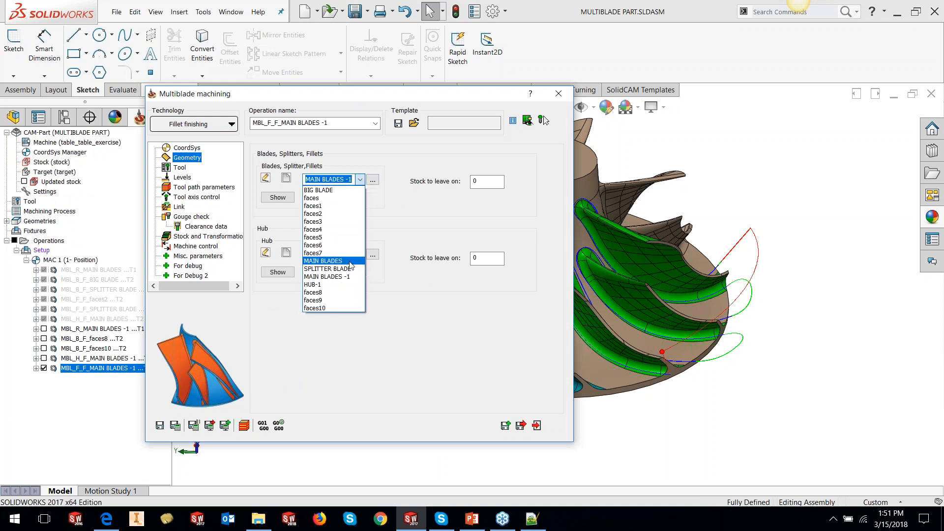
pyautogui.click(350, 261)
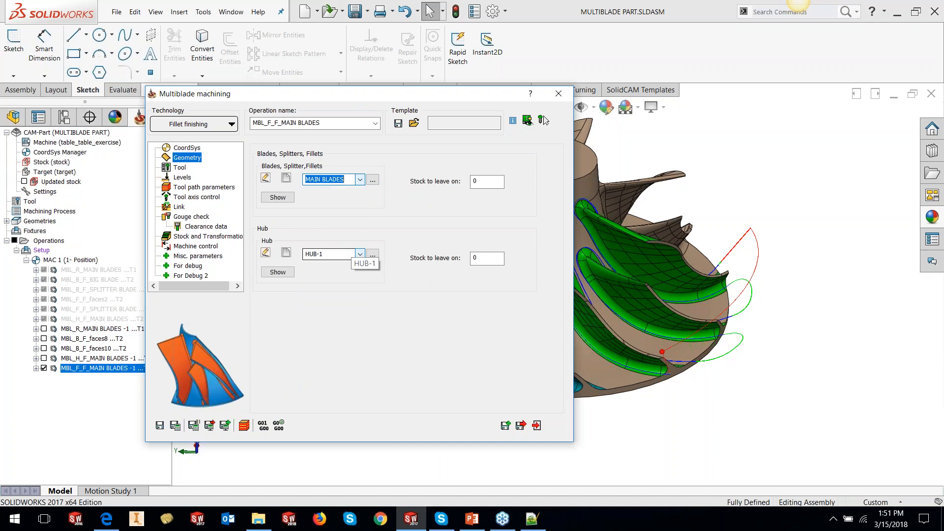
# - Show the selected blade geometry, then browse the geometry list and pick MAIN BLADES -1
pyautogui.click(278, 197)
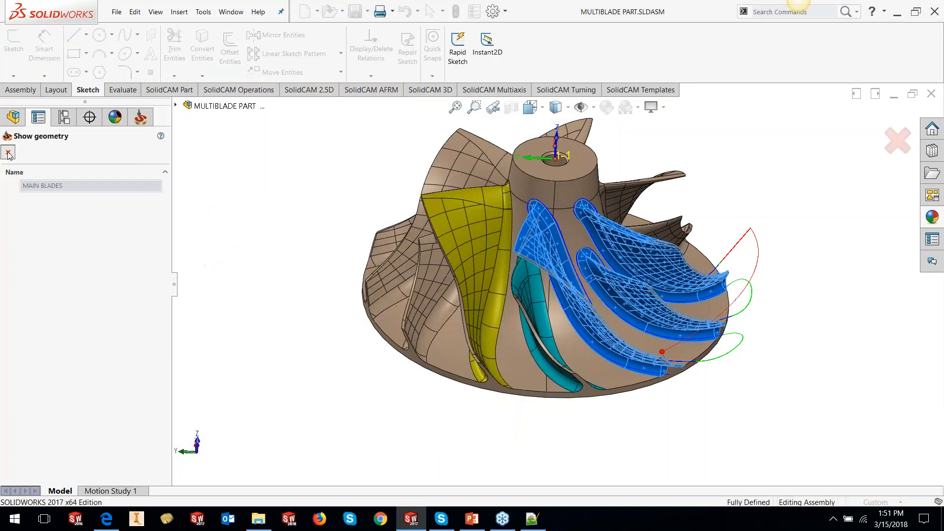
pyautogui.click(8, 152)
pyautogui.click(372, 180)
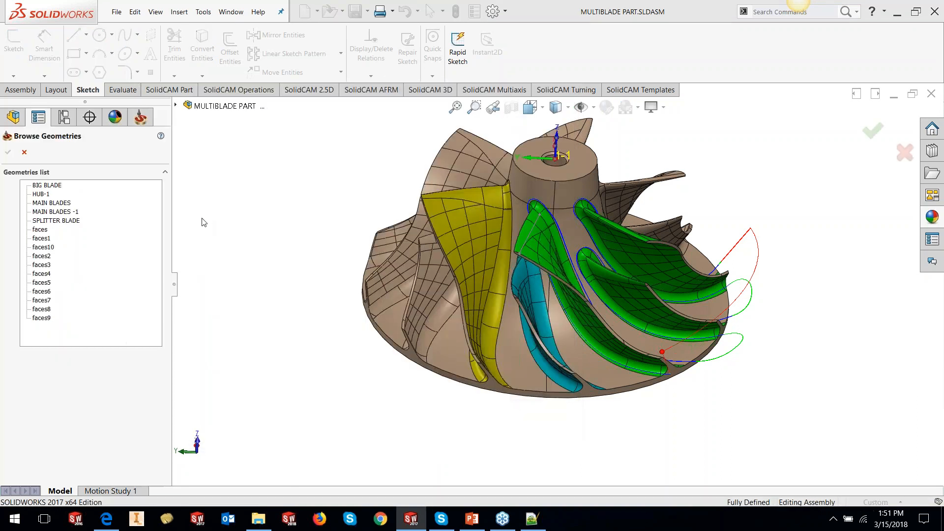
pyautogui.click(56, 212)
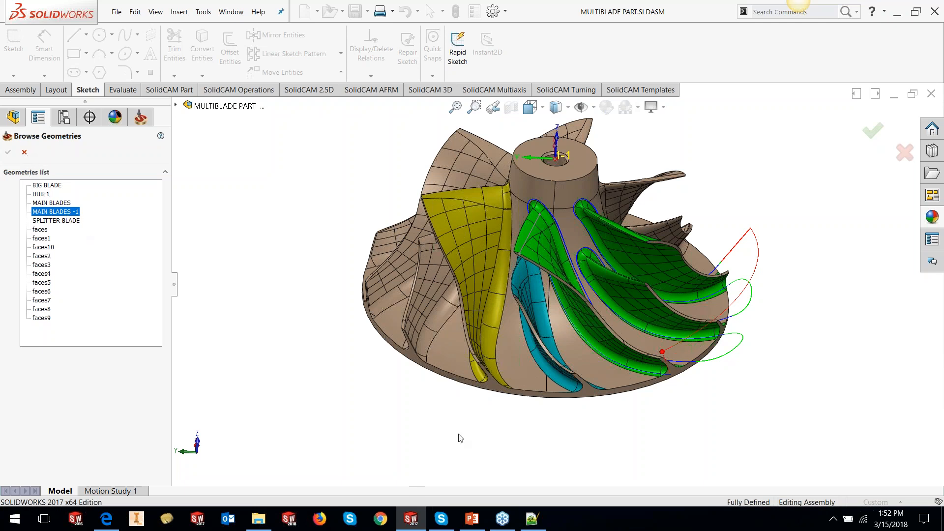
# - Open Task Manager and end the unresponsive SOLIDWORKS 2017 task
pyautogui.rightClick(618, 522)
pyautogui.click(644, 456)
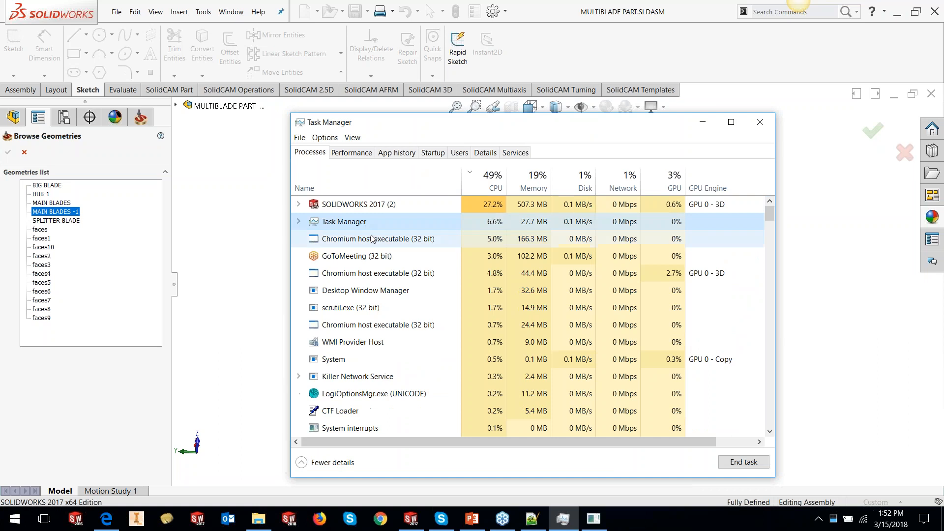
pyautogui.click(367, 204)
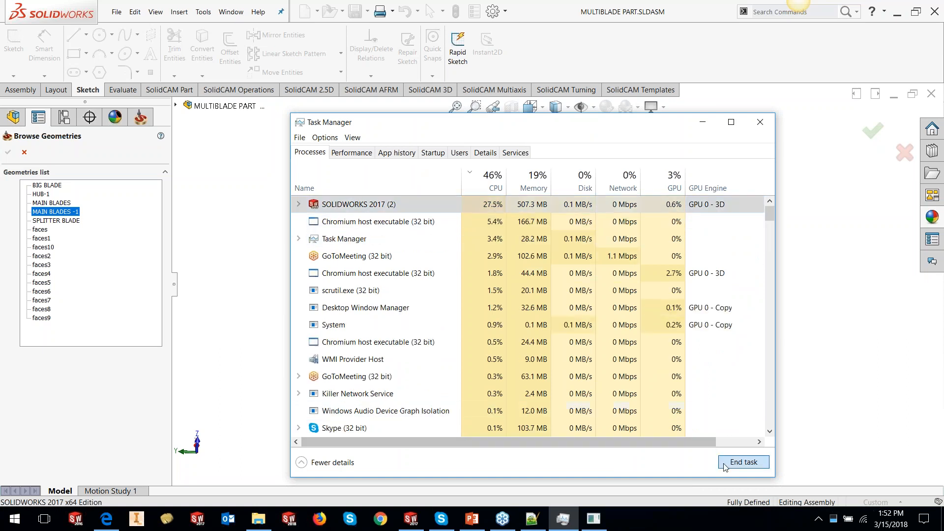
pyautogui.click(743, 462)
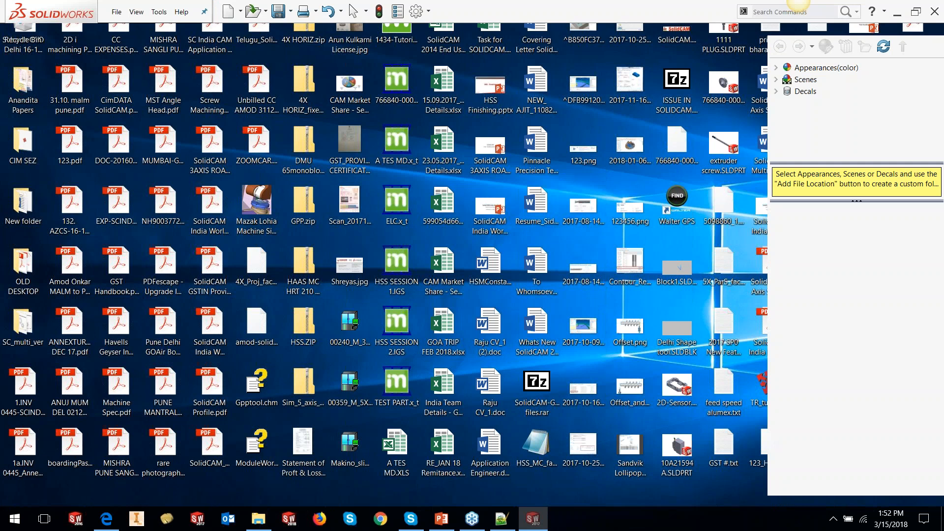
# - Reopen the multiblade CAM-Part from SolidCAM's recent CAM-Parts list
pyautogui.click(159, 12)
pyautogui.moveTo(181, 55)
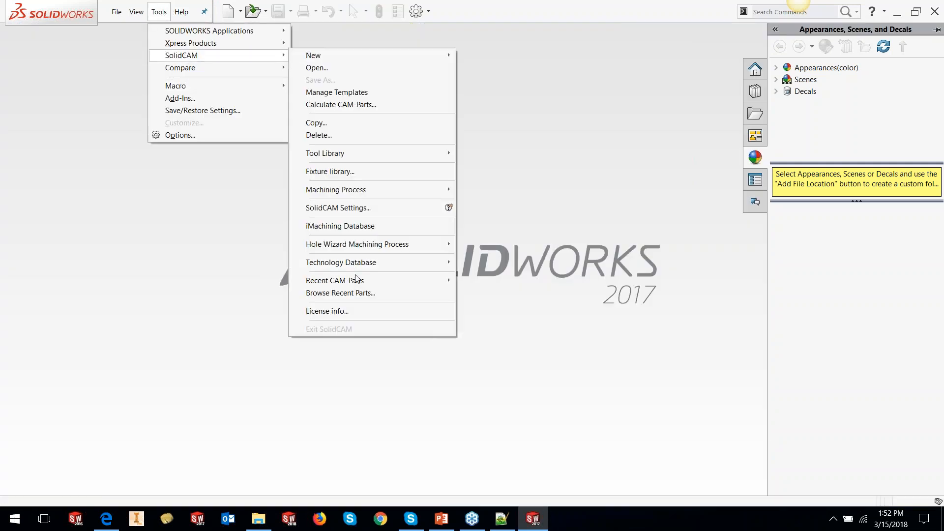
pyautogui.moveTo(351, 281)
pyautogui.click(637, 281)
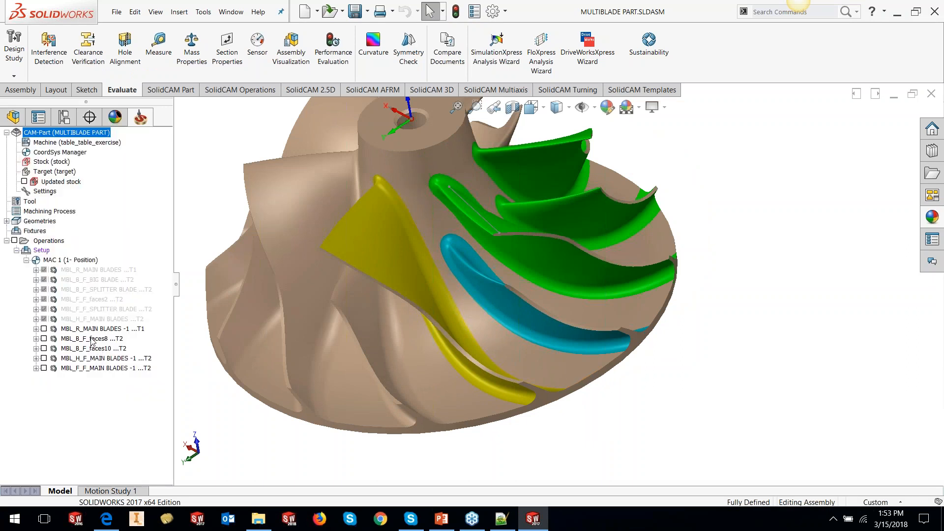
# - Unsuppress the splitter blade fillet finishing operation and display its tool path
pyautogui.rightClick(98, 309)
pyautogui.moveTo(124, 522)
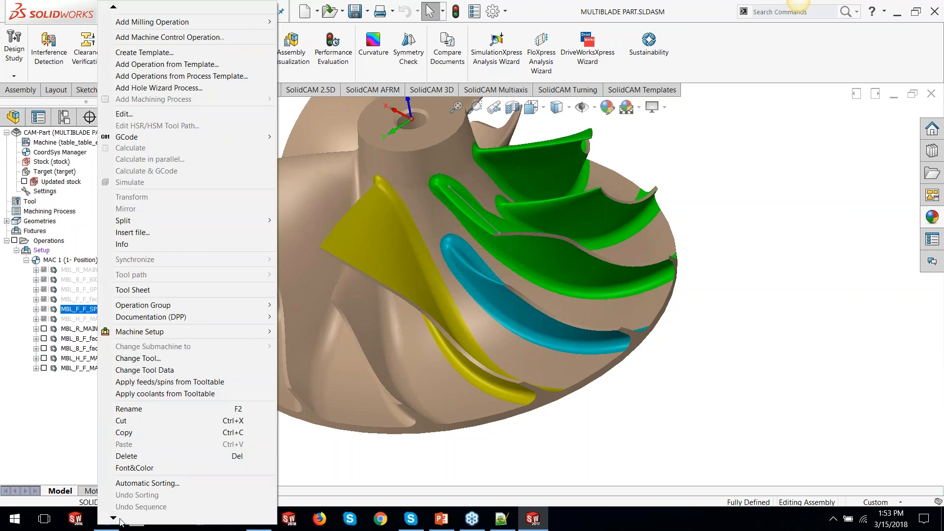
pyautogui.click(127, 502)
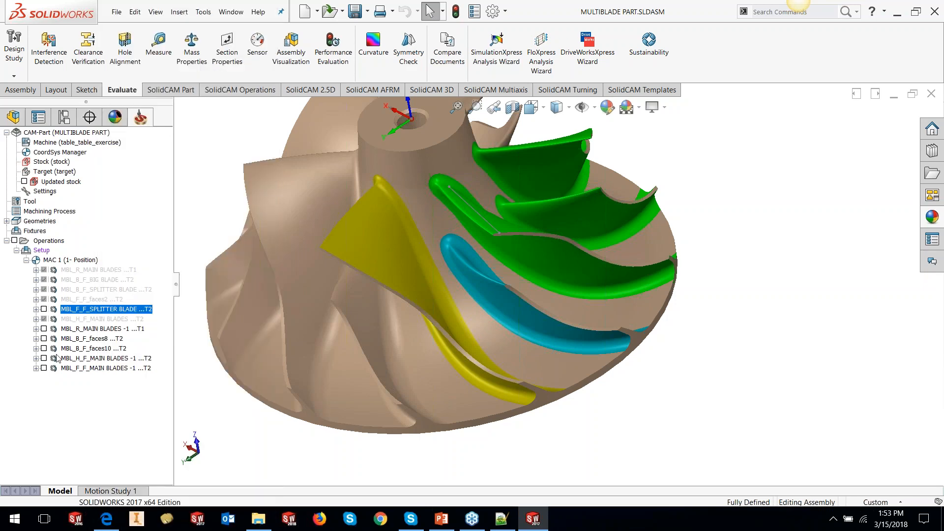
pyautogui.click(44, 309)
# - Inspect the splitter blade fillet finishing tool path around the blade root
pyautogui.moveTo(718, 345); pyautogui.dragTo(577, 290, button='middle')
pyautogui.scroll(-5, 576, 290)
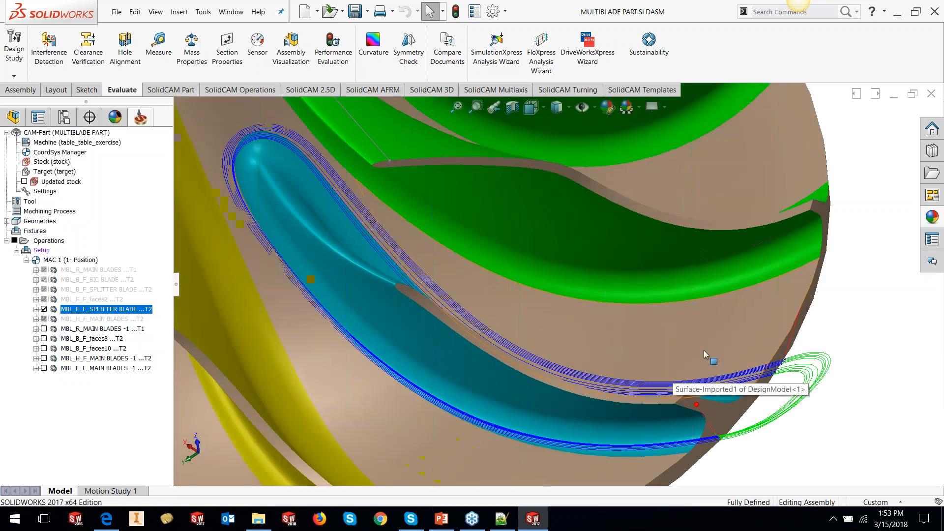
pyautogui.scroll(2, 703, 351)
pyautogui.moveTo(703, 351); pyautogui.dragTo(630, 361, button='middle')
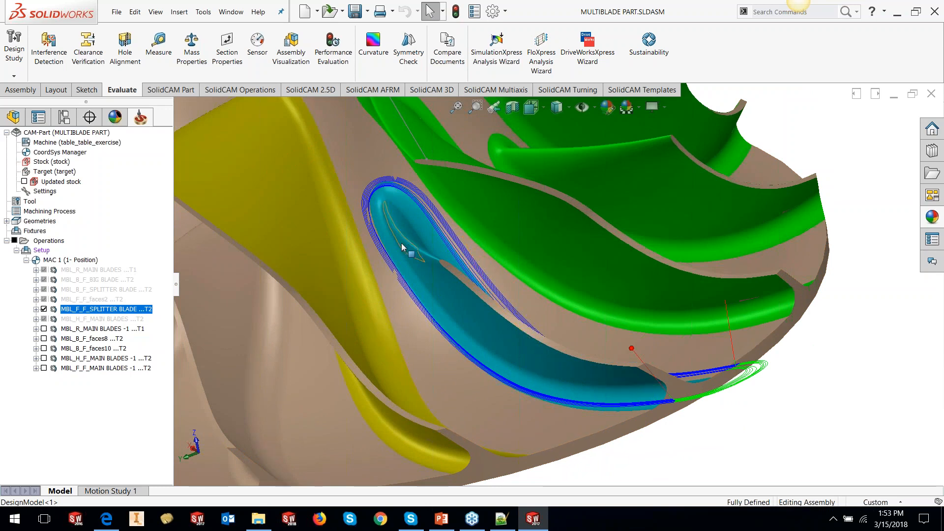
pyautogui.moveTo(401, 246); pyautogui.dragTo(683, 441, button='middle')
pyautogui.press('Escape')
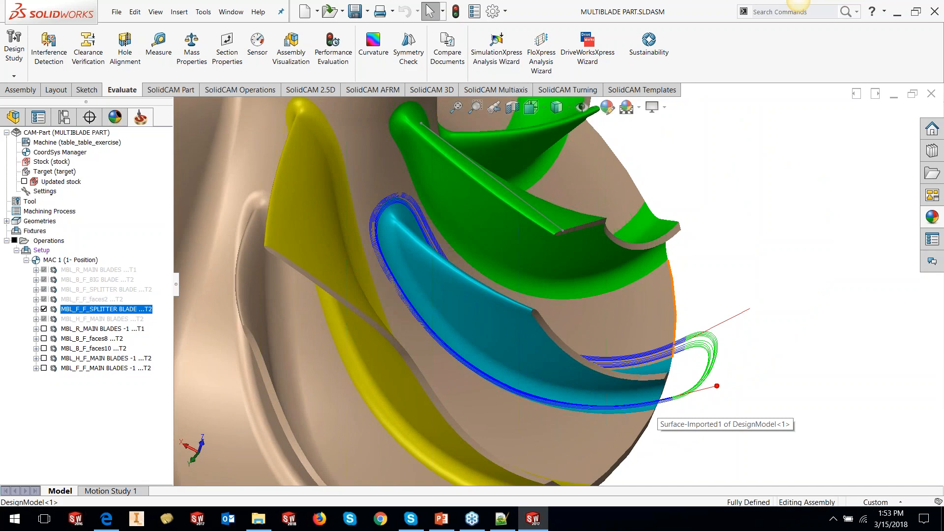
# - Unsuppress the main blades hub finishing operation and display its tool path
pyautogui.click(115, 319)
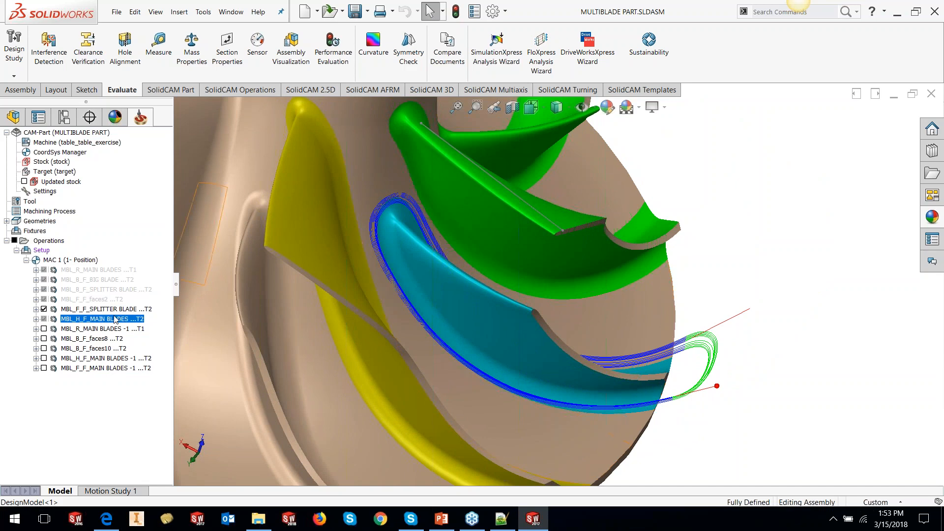
pyautogui.rightClick(114, 319)
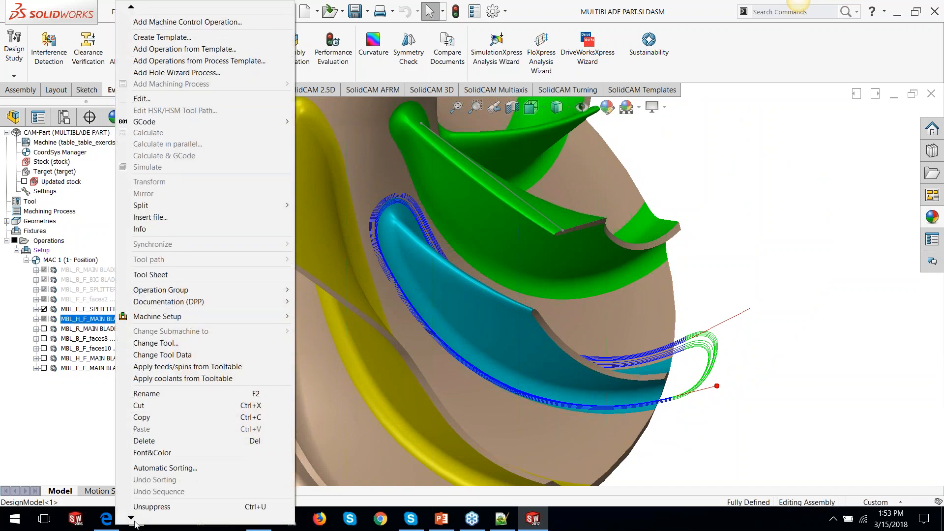
pyautogui.click(143, 510)
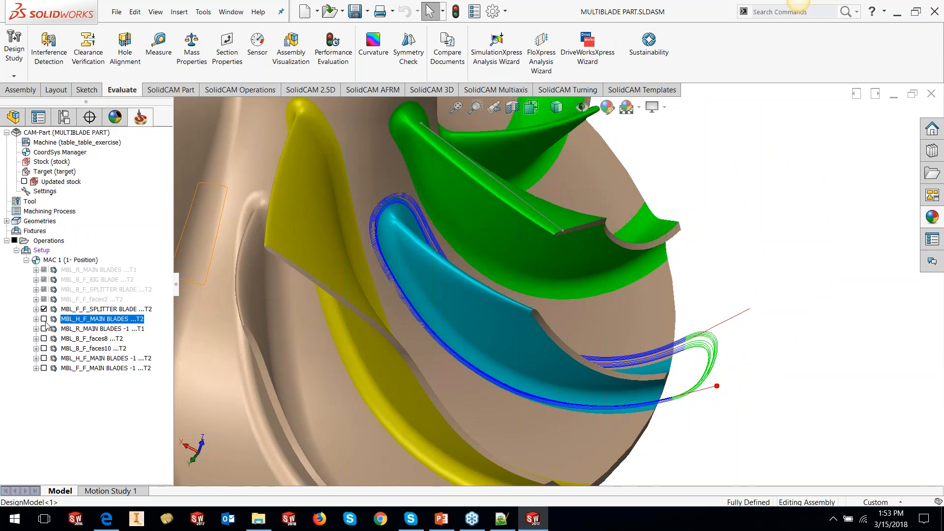
pyautogui.click(44, 319)
pyautogui.click(44, 320)
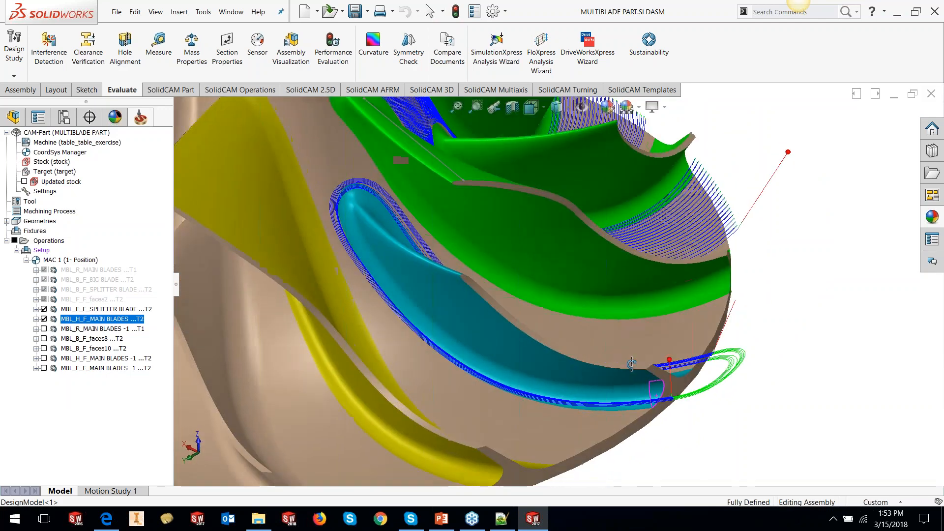
# - Unsuppress the faces2 fillet finishing operation and display its tool path on the main blade
pyautogui.click(72, 299)
pyautogui.rightClick(72, 301)
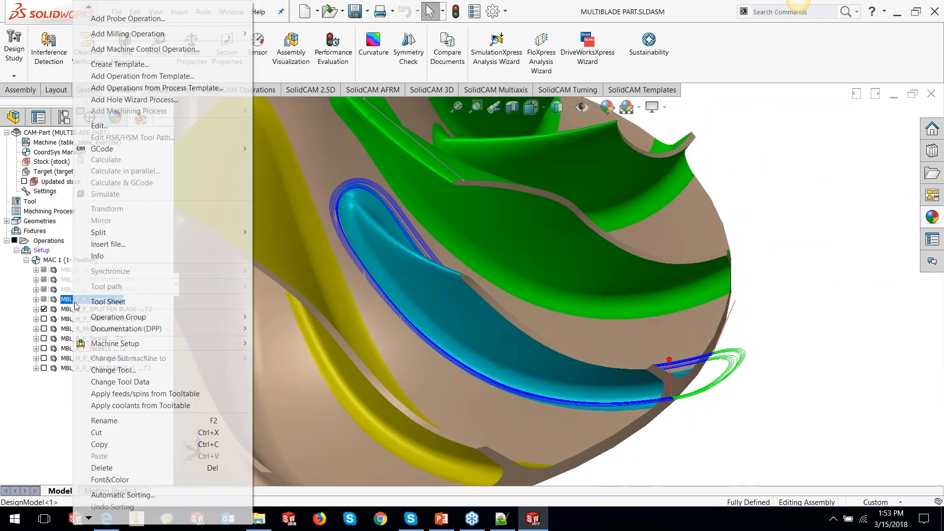
pyautogui.click(103, 503)
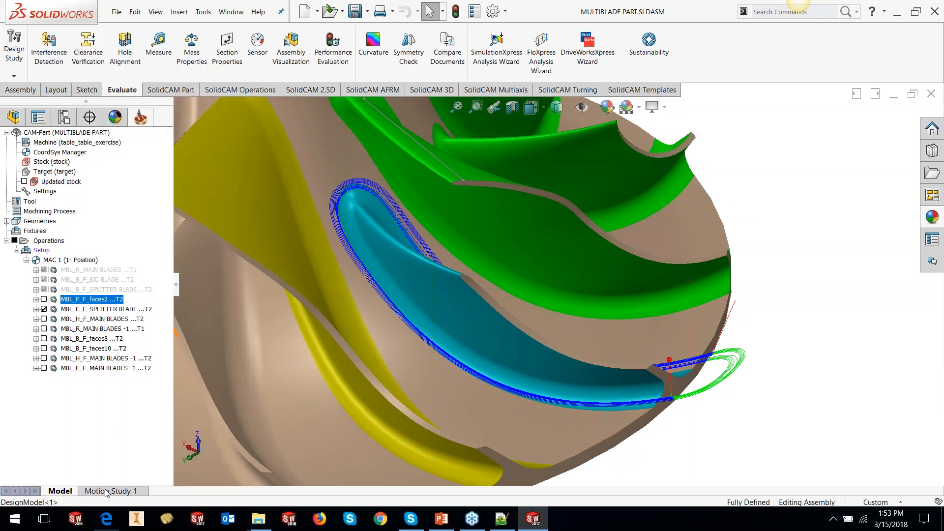
pyautogui.click(44, 299)
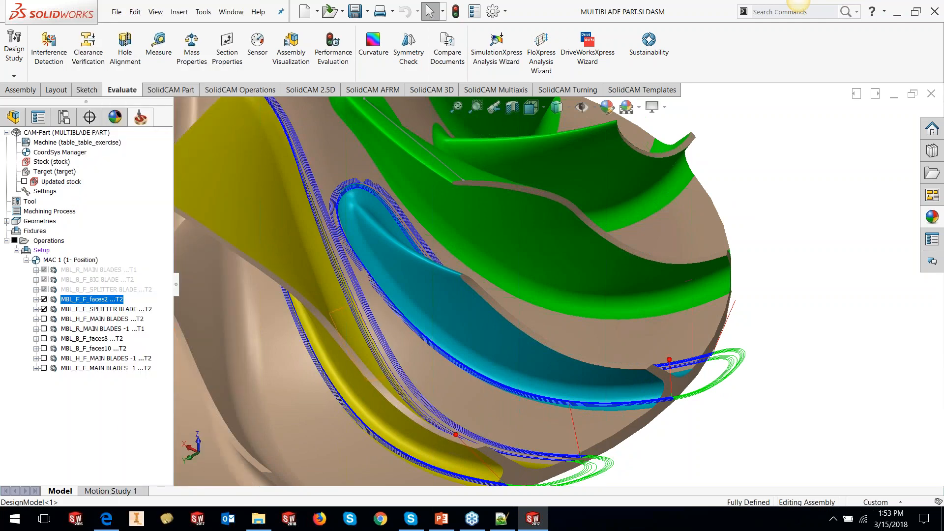
# - Hide the tool paths of the faces2 and splitter blade fillet finishing operations
pyautogui.press('f')
pyautogui.moveTo(465, 257); pyautogui.dragTo(541, 320, button='middle')
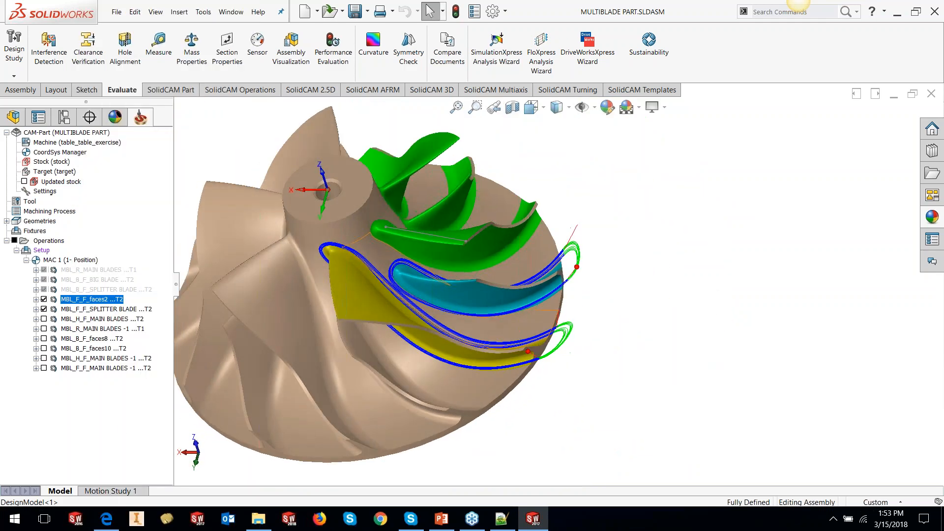
pyautogui.scroll(-3, 558, 336)
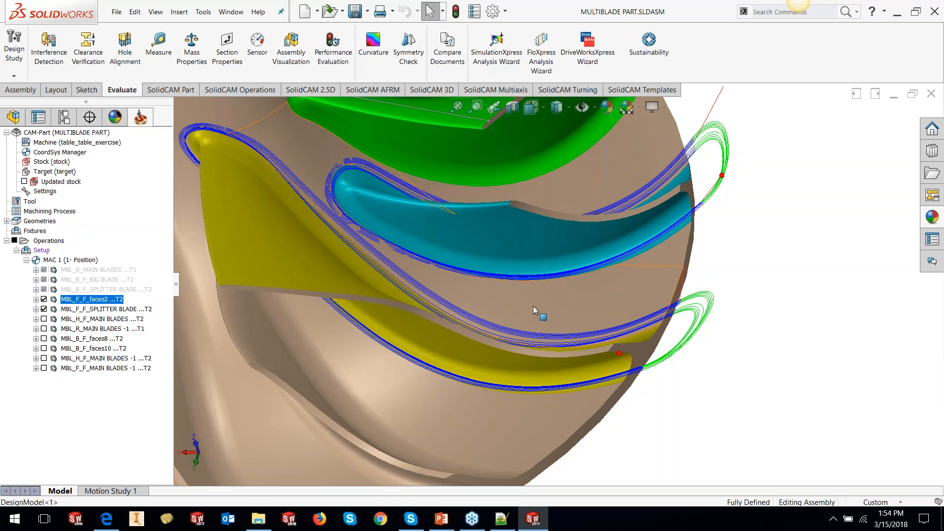
pyautogui.scroll(1, 533, 306)
pyautogui.click(44, 299)
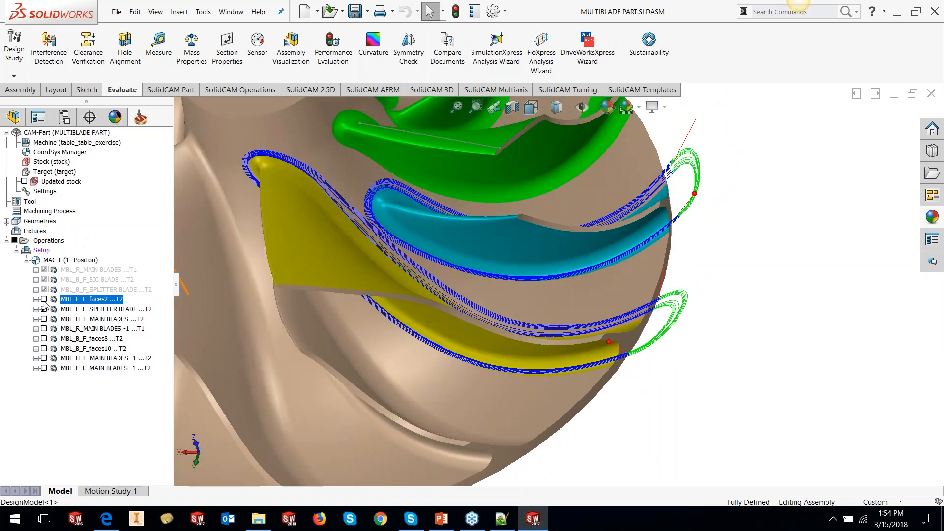
pyautogui.click(44, 309)
pyautogui.scroll(3, 544, 308)
pyautogui.scroll(-2, 453, 243)
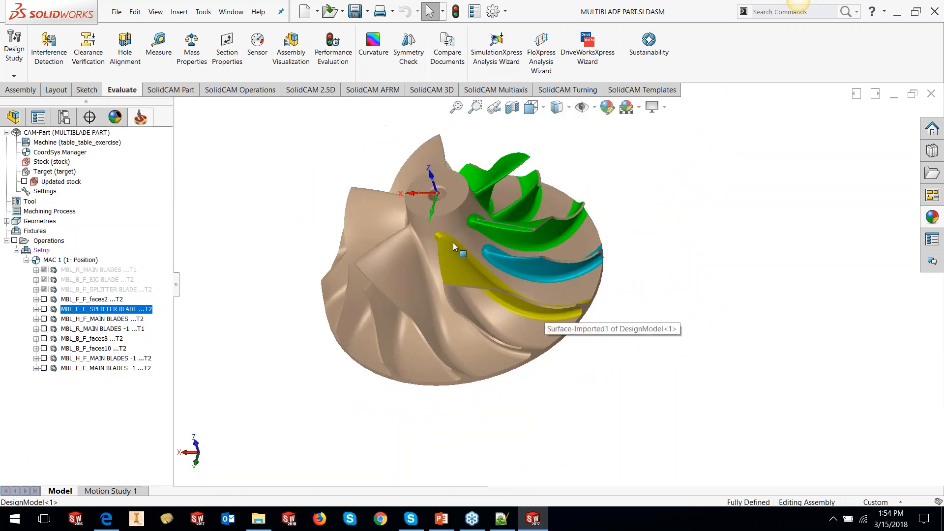